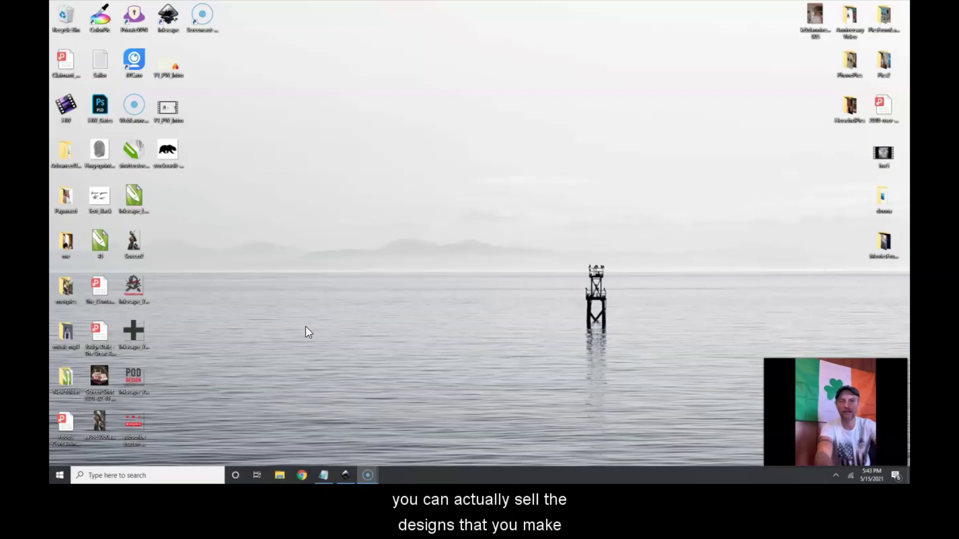
Return to the Windows desktop, with Inkscape's blank New document 1 still in the background.
left_click(411, 329)
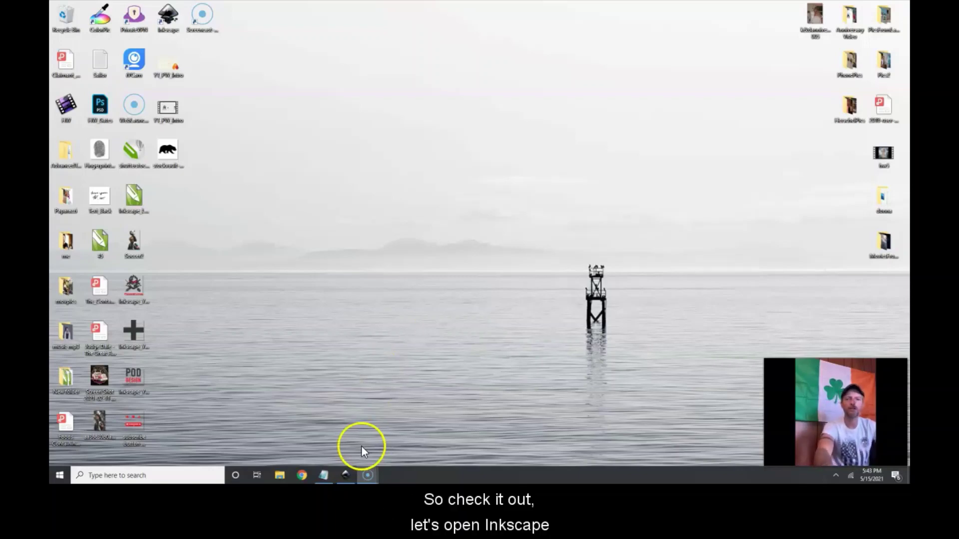
mouse_move(346, 478)
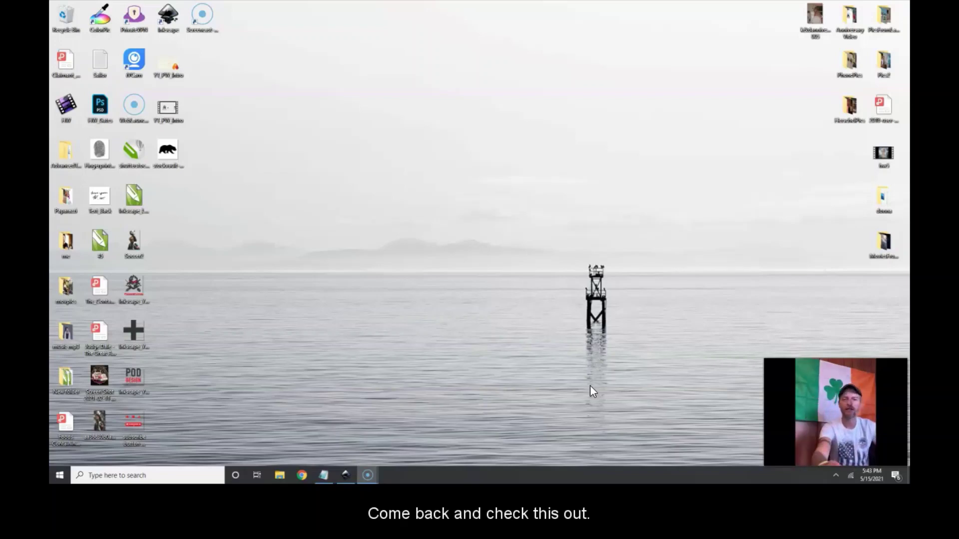
Bring Inkscape forward and open Document Properties for New document 1.
left_click(345, 475)
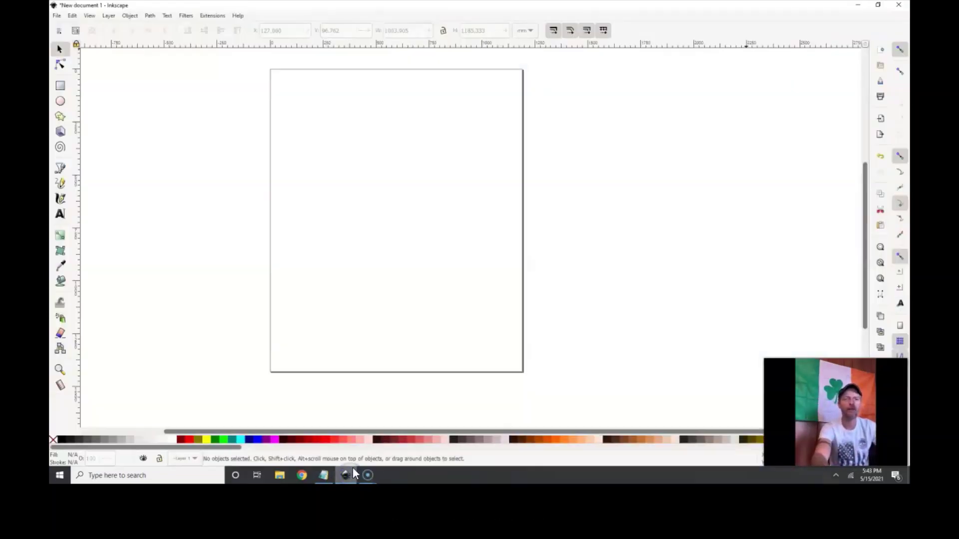
left_click(370, 151)
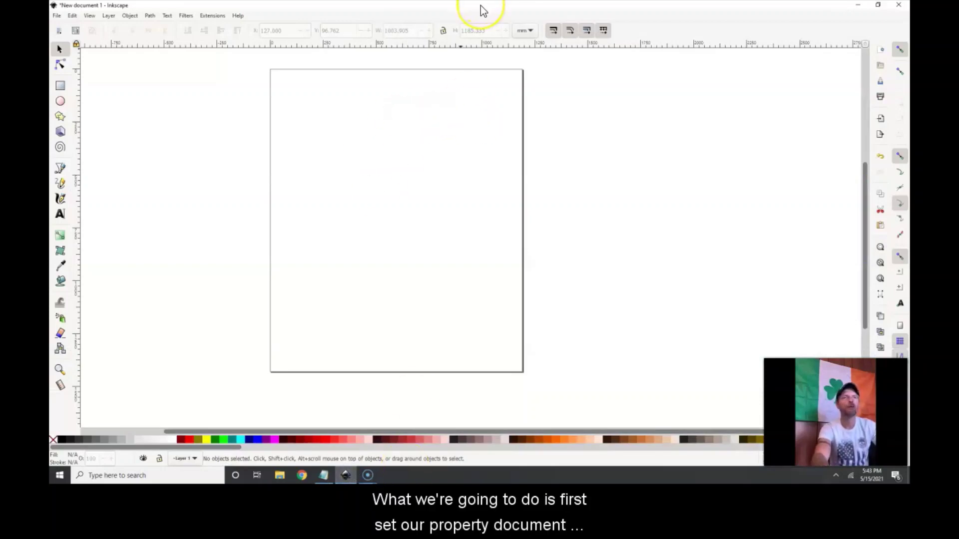
left_click(57, 15)
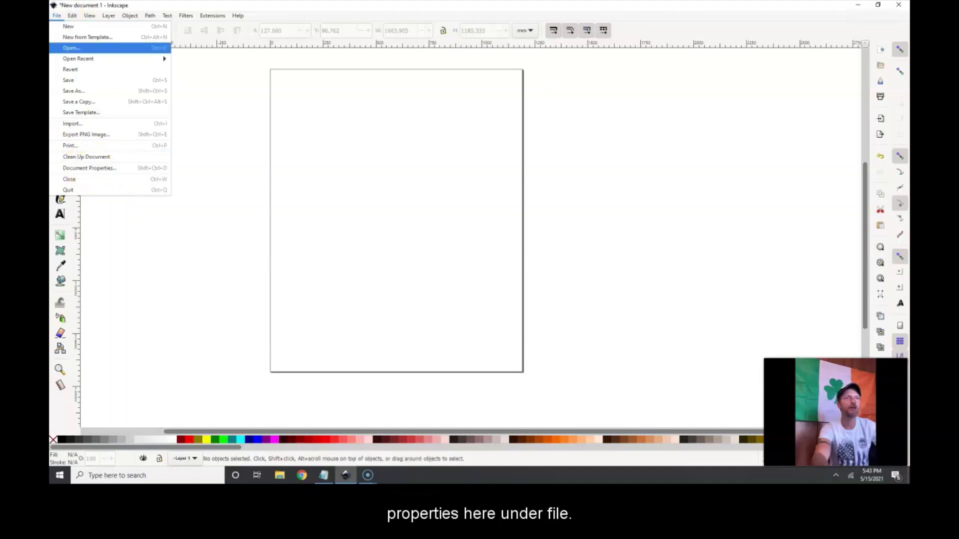
left_click(106, 167)
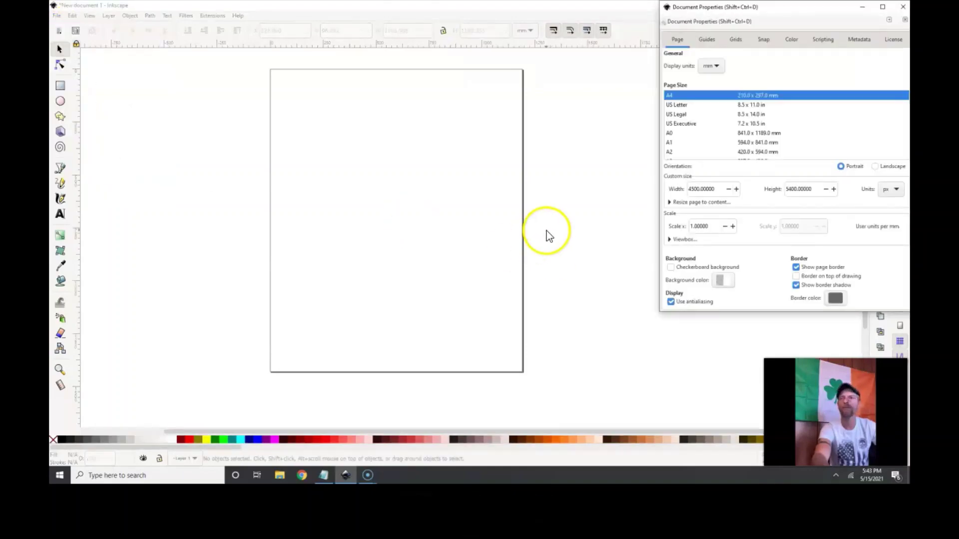
left_click_drag(836, 13, 668, 52)
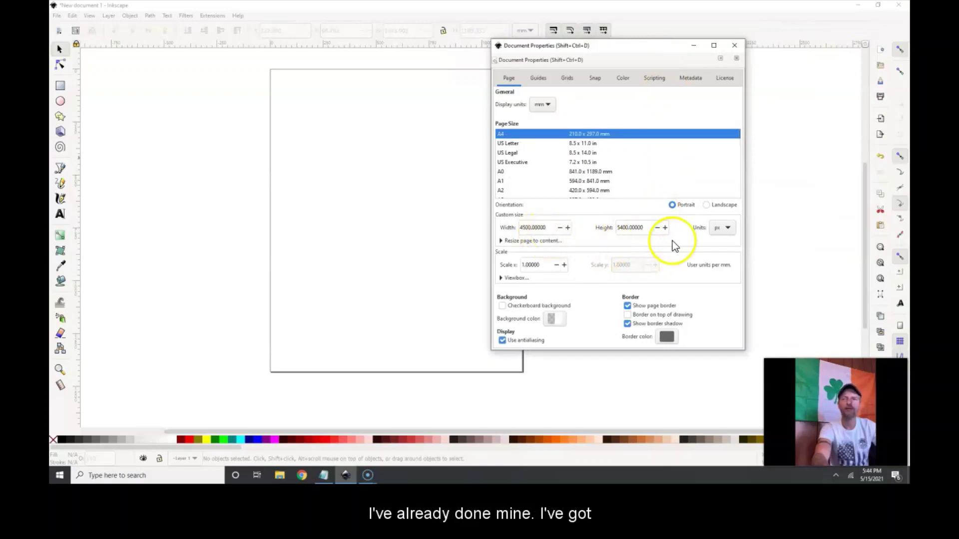
Switch the page units to millimetres and back to pixels, keeping the page at 4500 × 5400 px.
left_click(724, 239)
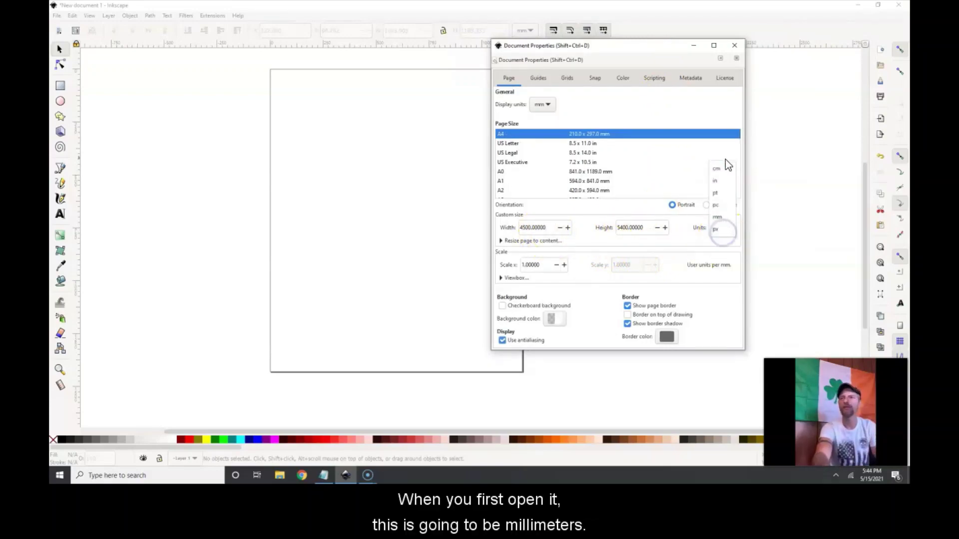
left_click(732, 222)
left_click(722, 228)
left_click(723, 229)
left_click(722, 233)
left_click(721, 230)
left_click(724, 234)
left_click(725, 241)
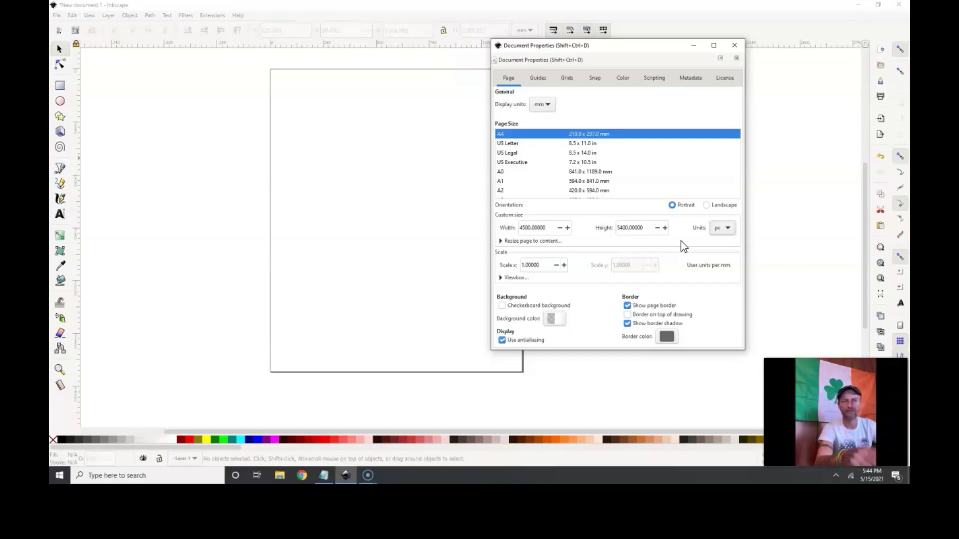
Close Document Properties and switch over to the Chrome browser.
left_click(733, 46)
left_click(553, 285)
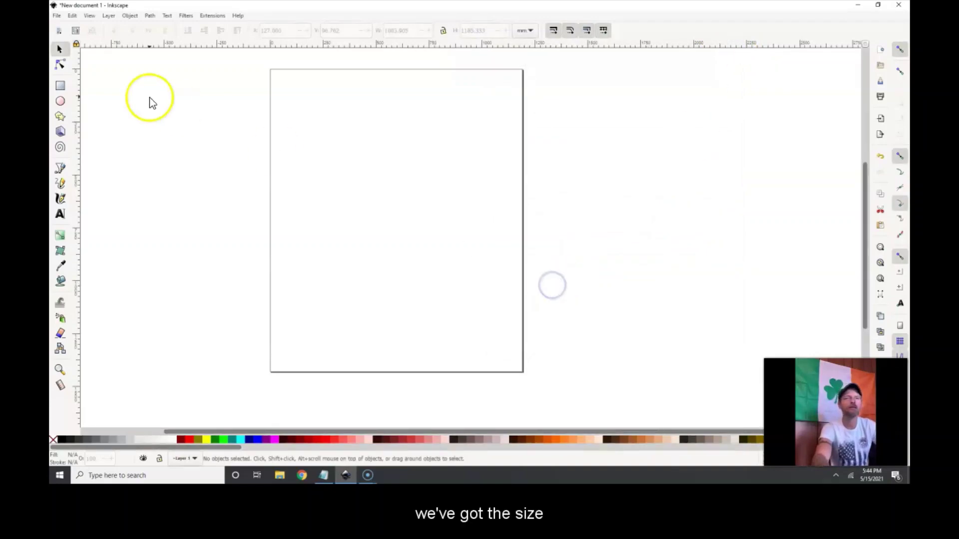
left_click(57, 16)
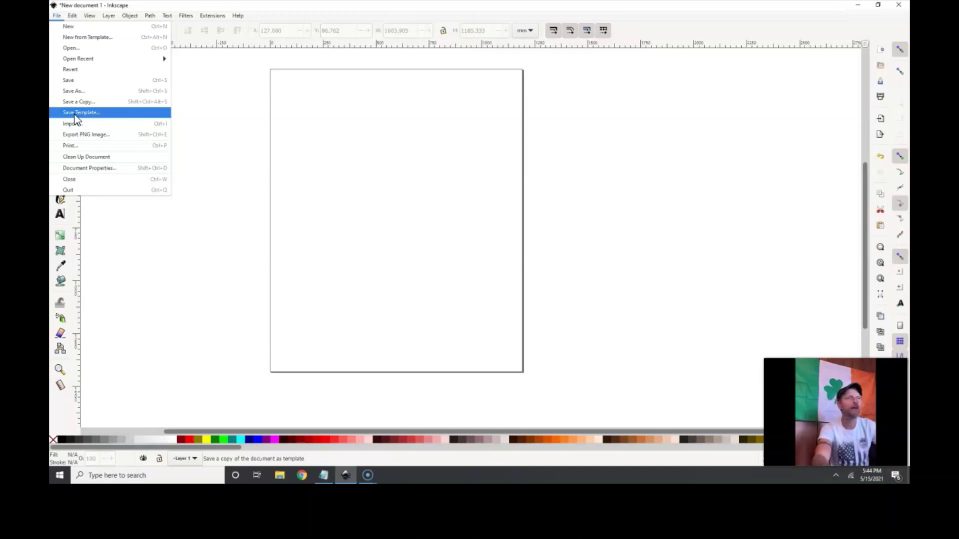
left_click(328, 443)
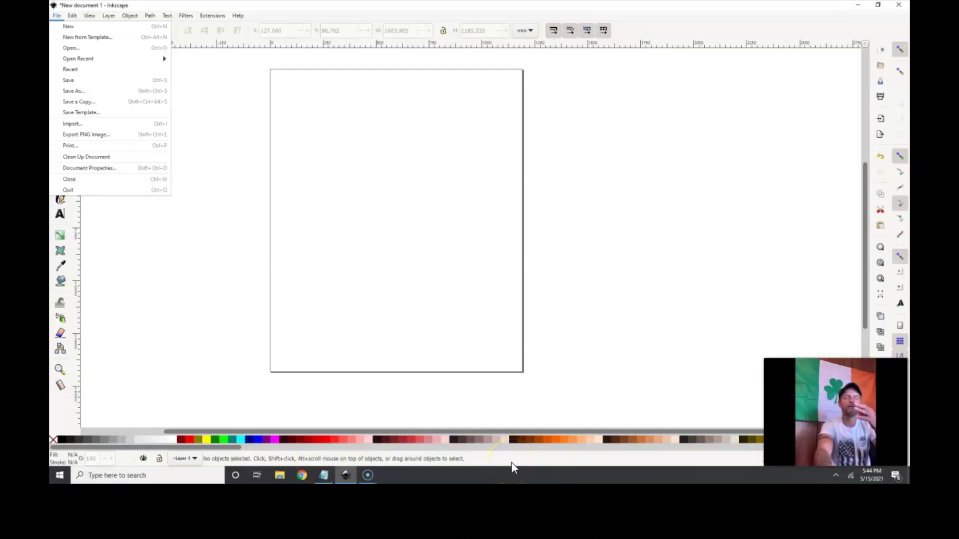
Search Google for 'bear silhouette' and show only image results.
left_click(303, 473)
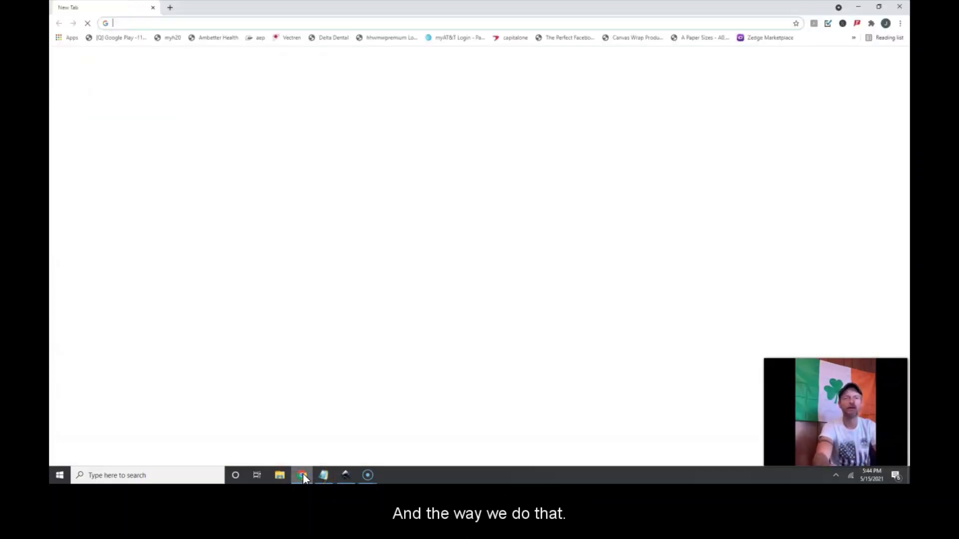
left_click(407, 188)
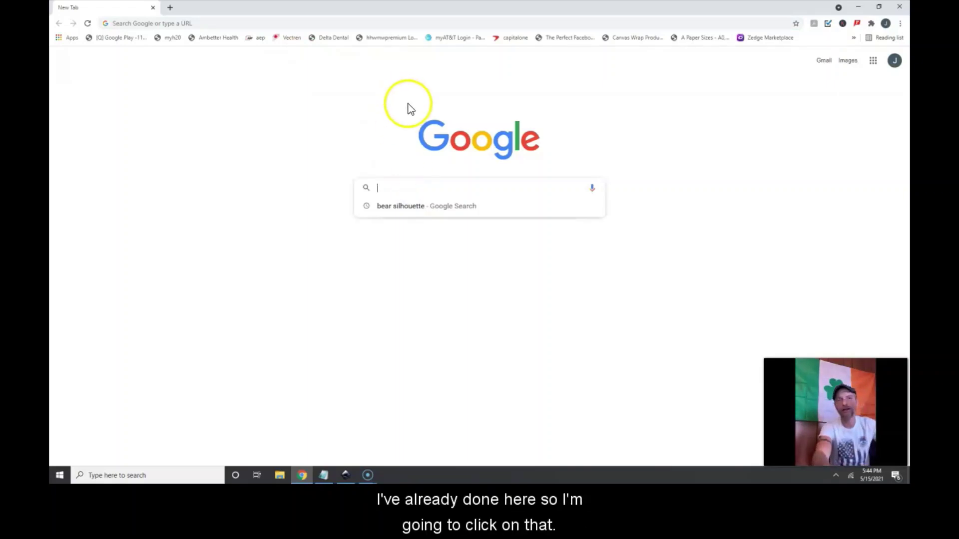
left_click(402, 209)
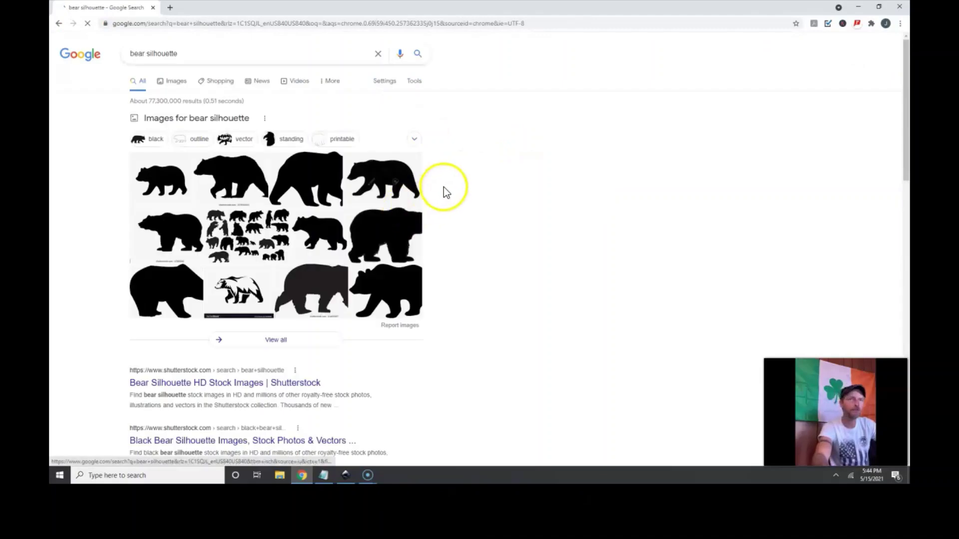
left_click(178, 83)
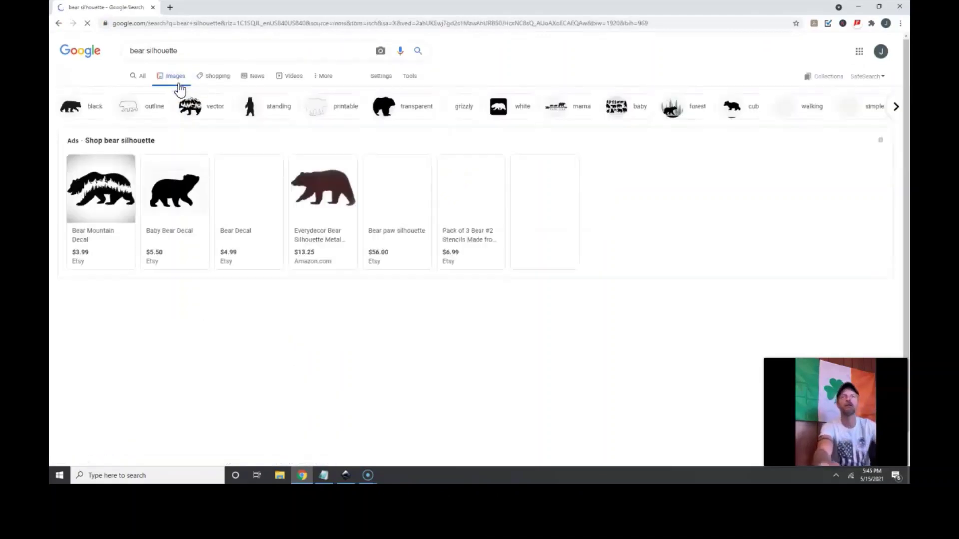
Filter the image results by usage rights to Creative Commons licenses.
left_click(405, 78)
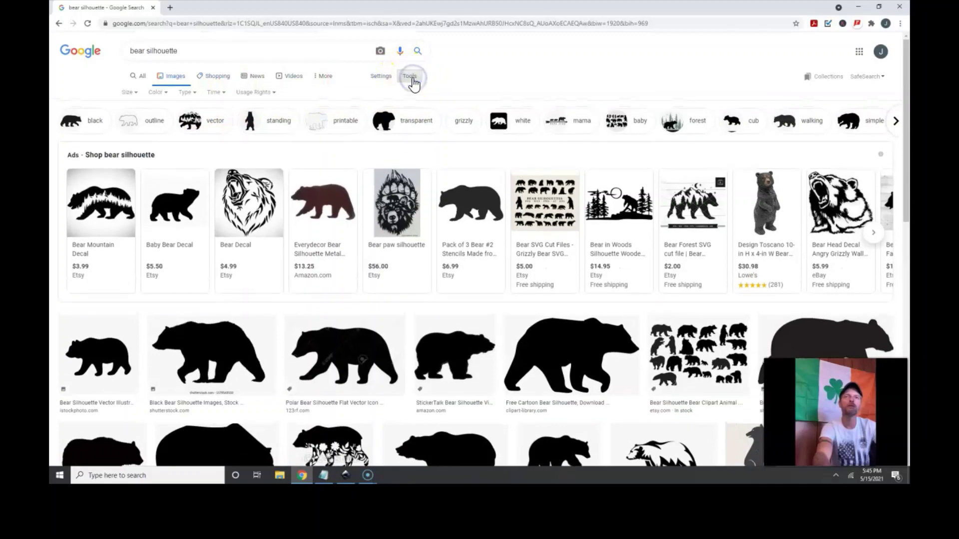
left_click(256, 93)
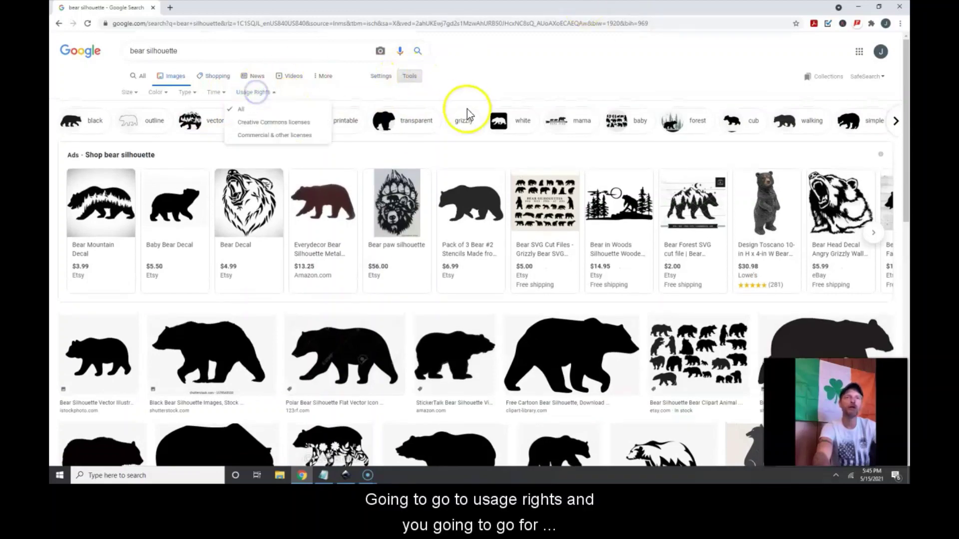
left_click(288, 128)
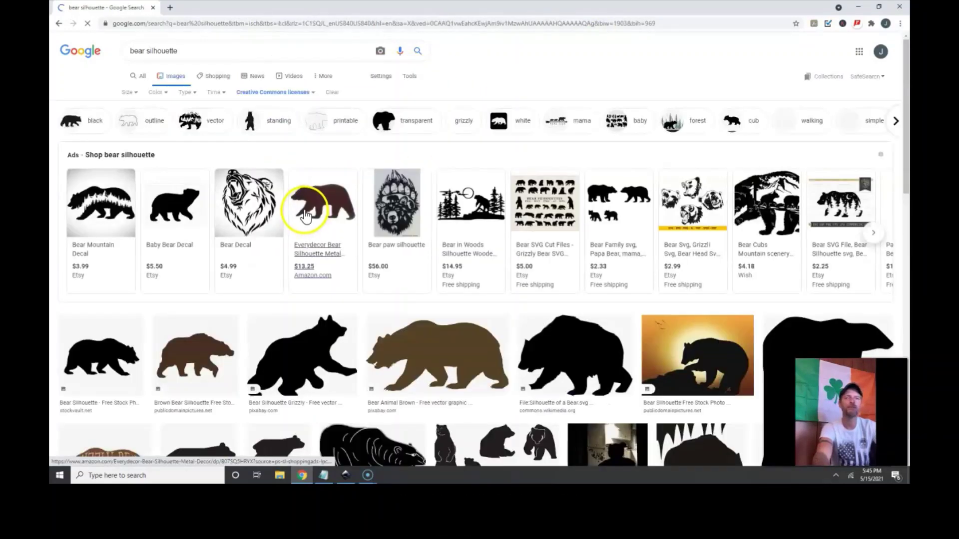
scroll(306, 216, "down", 5)
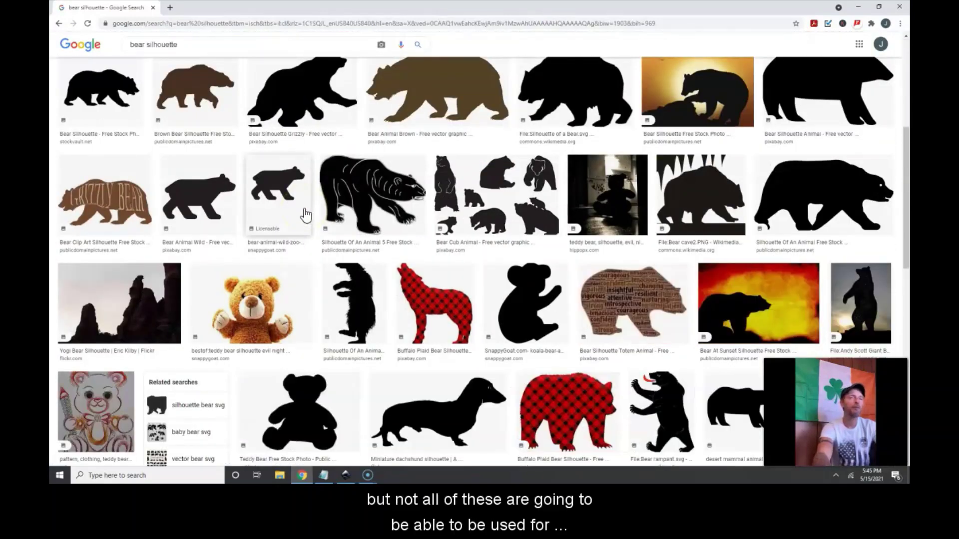
left_click(349, 280)
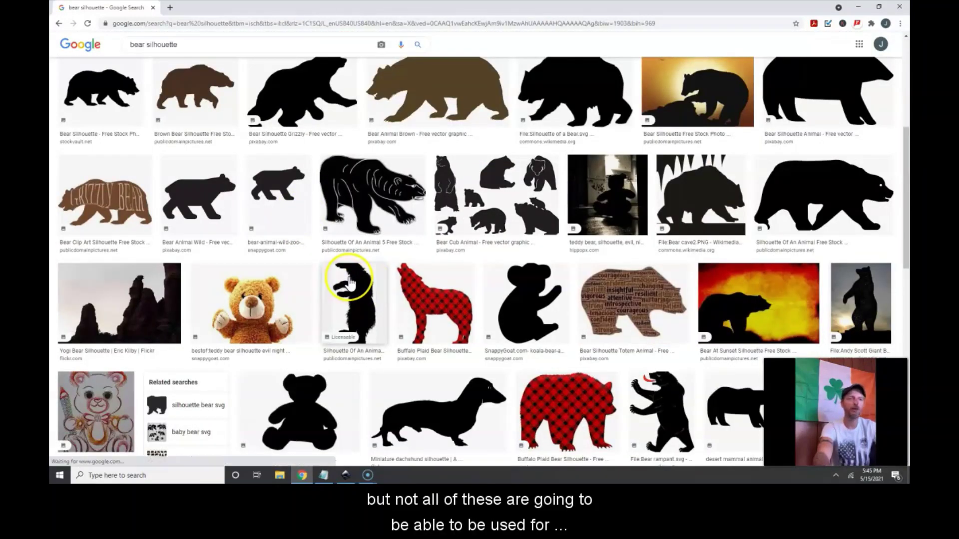
scroll(345, 279, "up", 2)
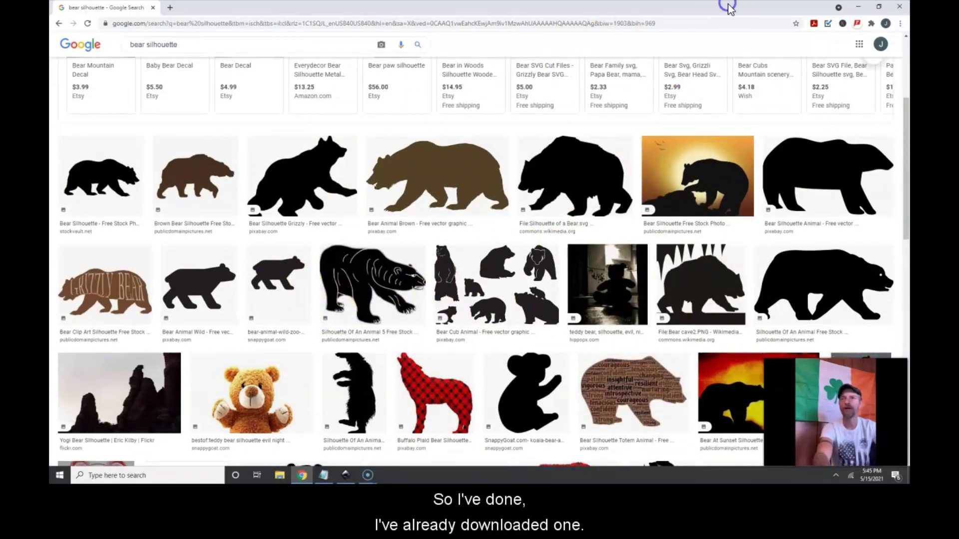
Import the stockvault bear silhouette JPEG into Inkscape, embedded at default resolution.
left_click(858, 7)
left_click(56, 16)
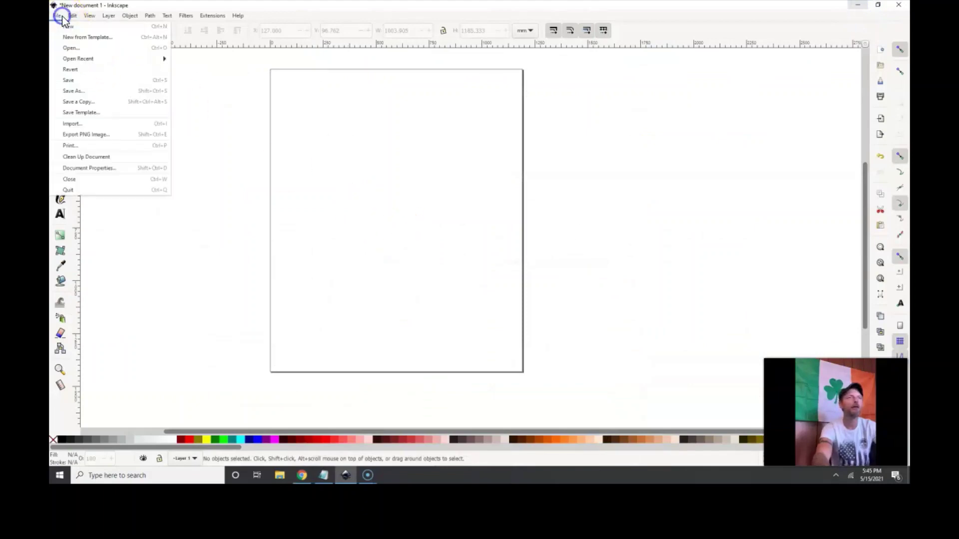
left_click(84, 126)
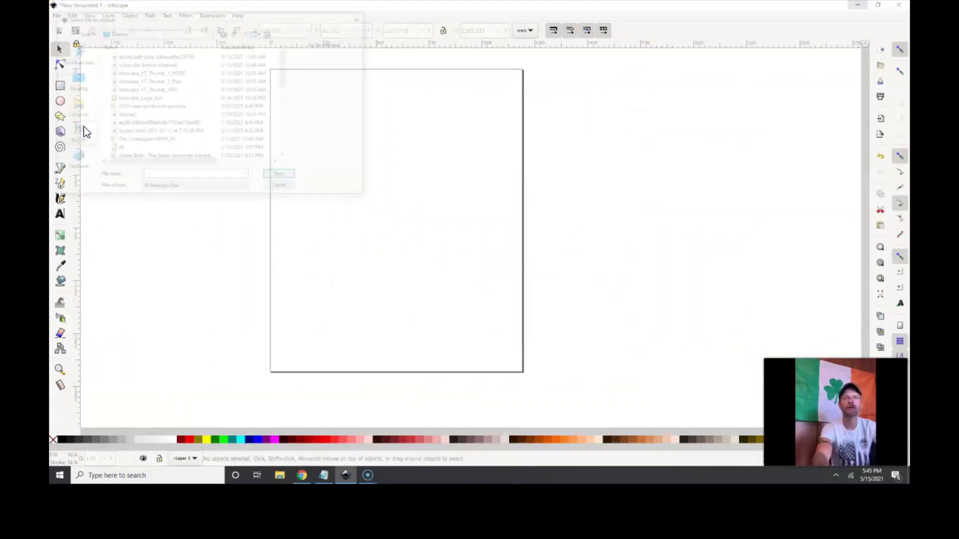
left_click(124, 56)
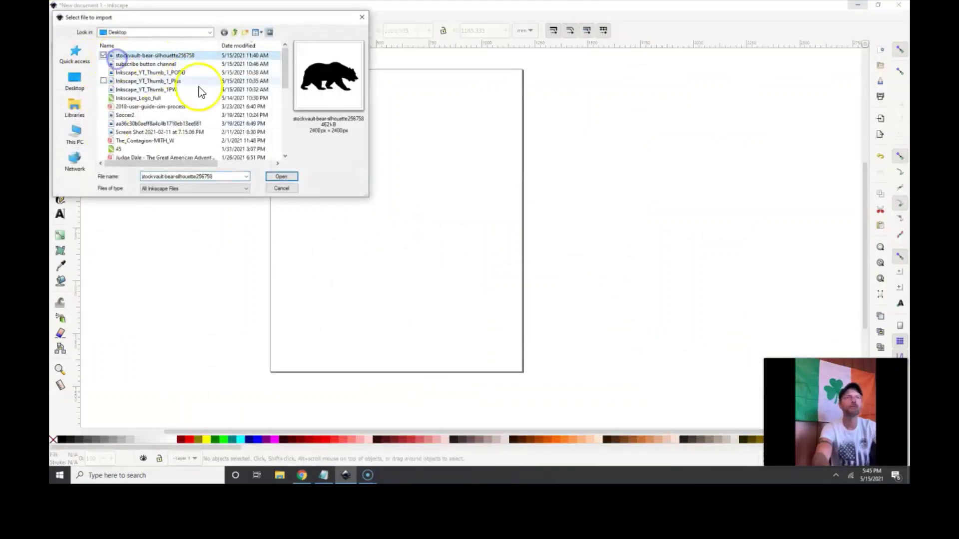
left_click(281, 177)
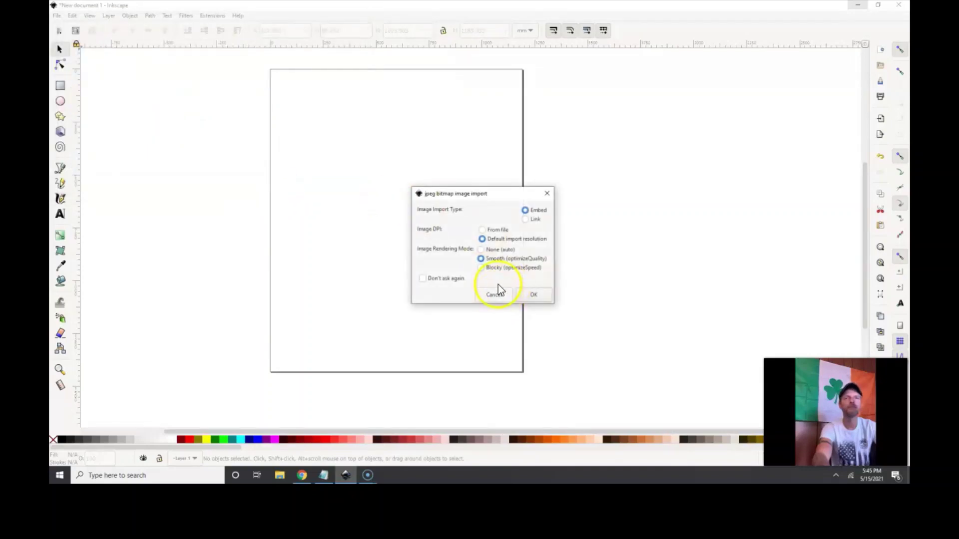
left_click_drag(488, 196, 398, 214)
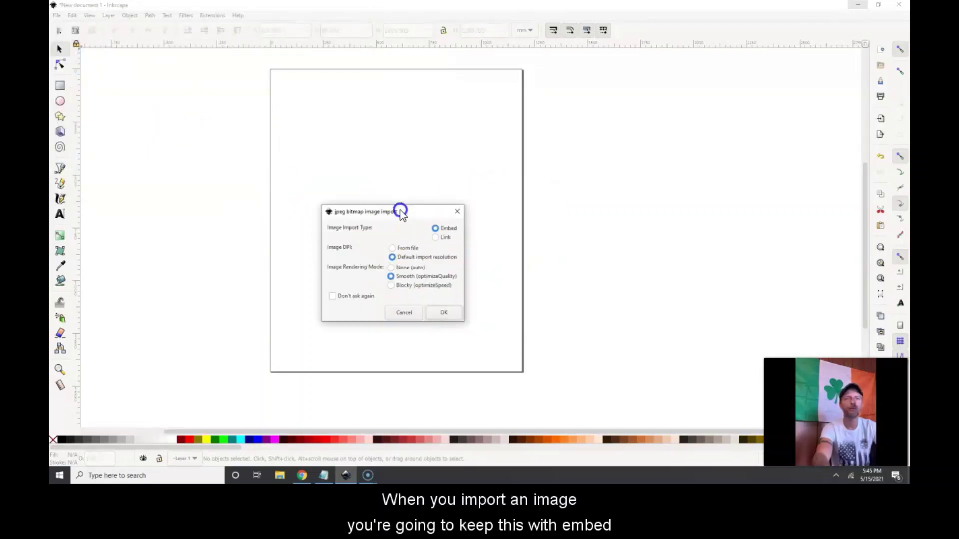
left_click(438, 229)
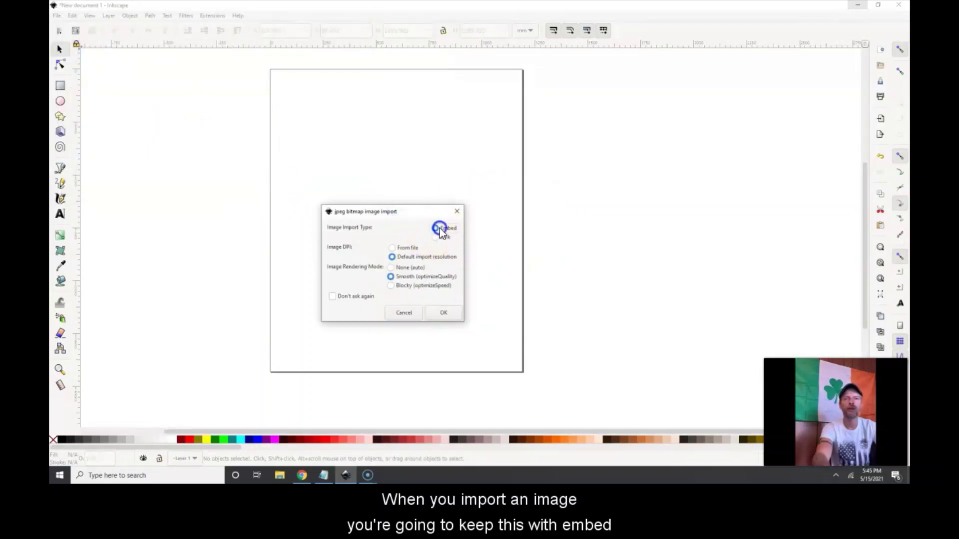
left_click(407, 261)
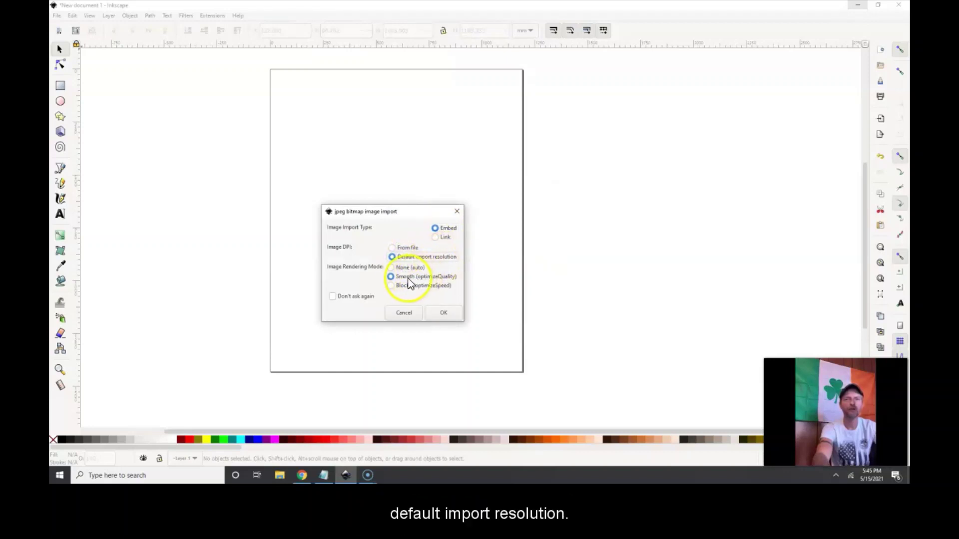
left_click(442, 314)
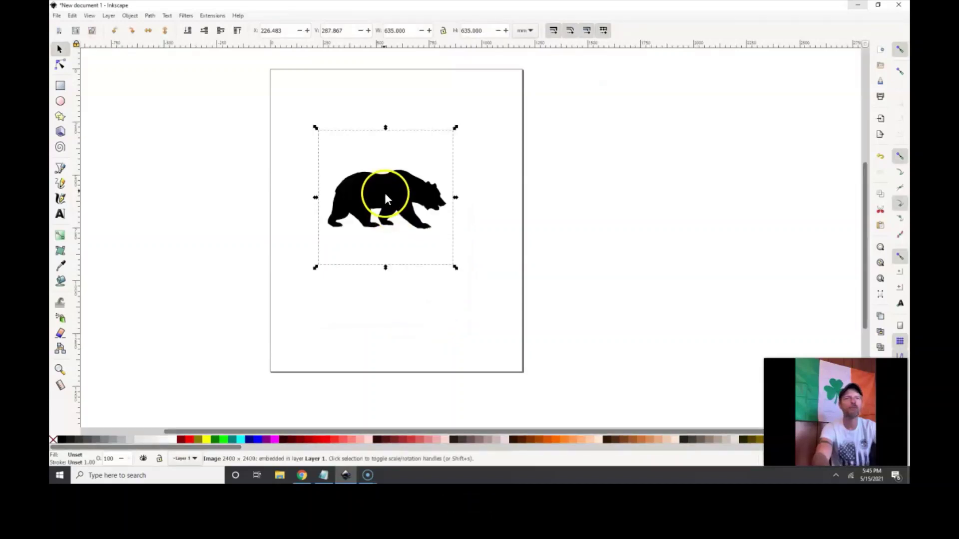
Move the bear lower-right and draw a yellow rectangle covering it.
left_click_drag(384, 191, 396, 214)
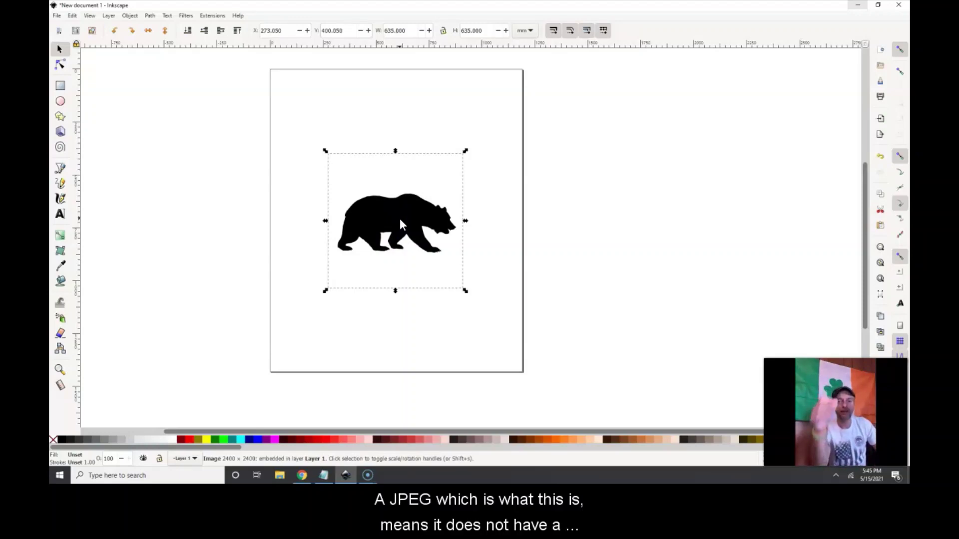
left_click(386, 224)
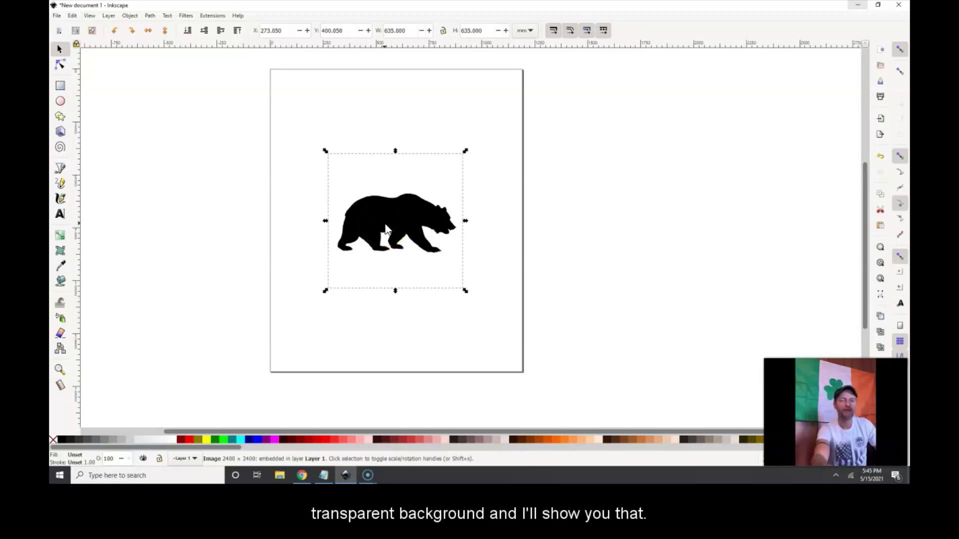
left_click(60, 85)
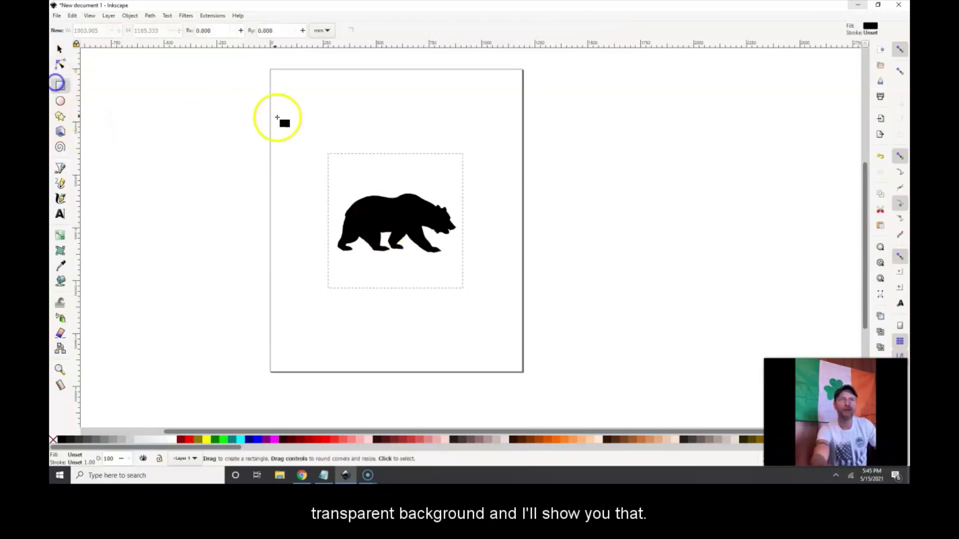
left_click_drag(454, 238, 520, 350)
left_click(168, 230)
left_click(60, 104)
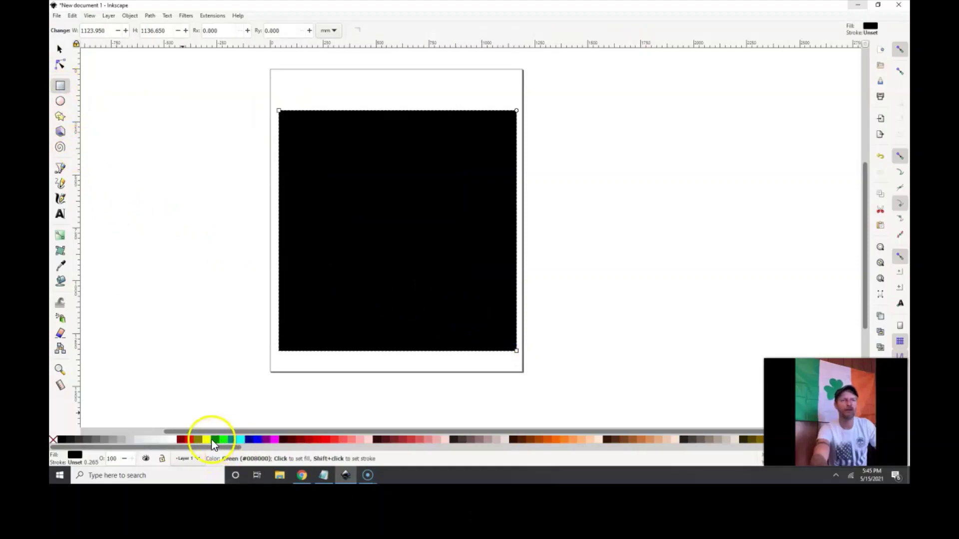
left_click(206, 440)
Lower the yellow rectangle to the bottom so it sits behind the bear.
left_click(60, 49)
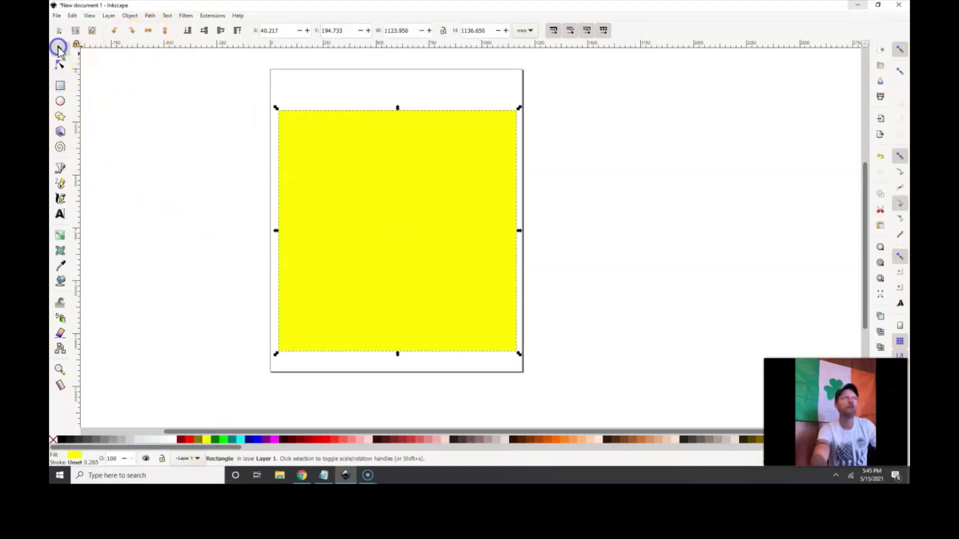
left_click(188, 30)
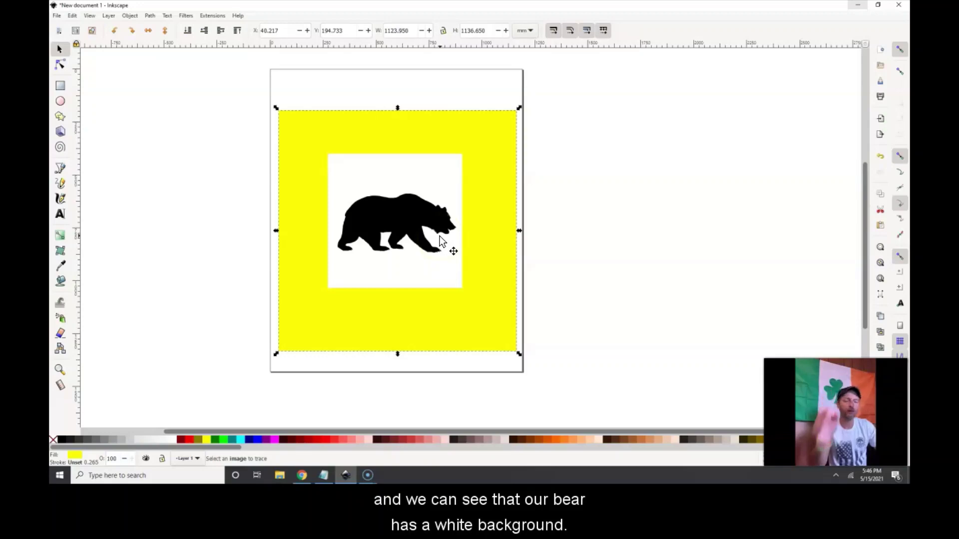
left_click(892, 12)
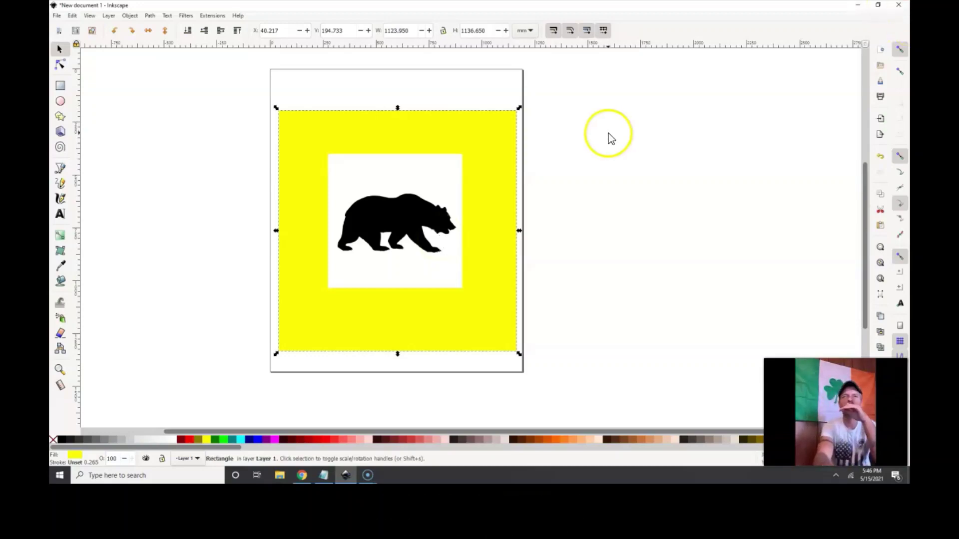
Trace the bear image alone with Trace Bitmap using Brightness cutoff to create a vector bear.
key("ctrl+a")
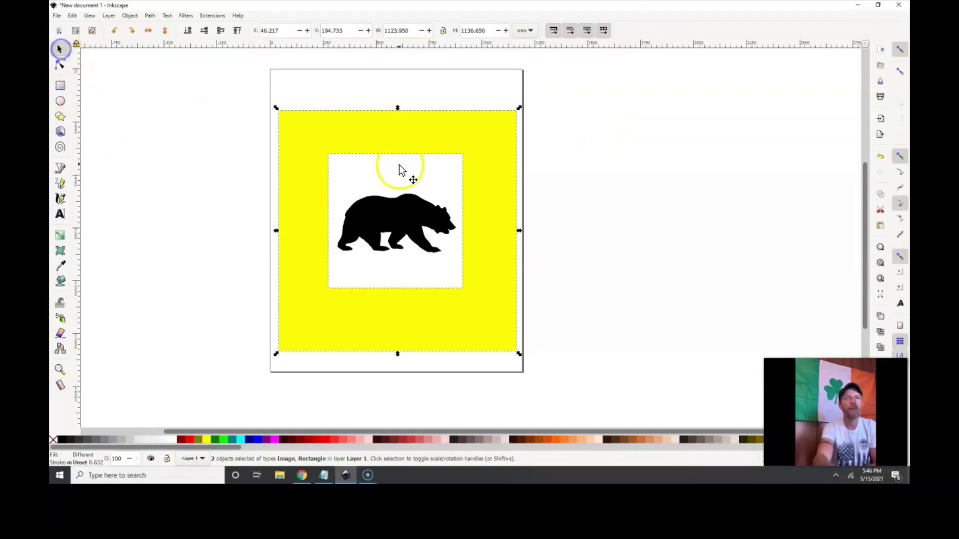
left_click(189, 196)
left_click(409, 172)
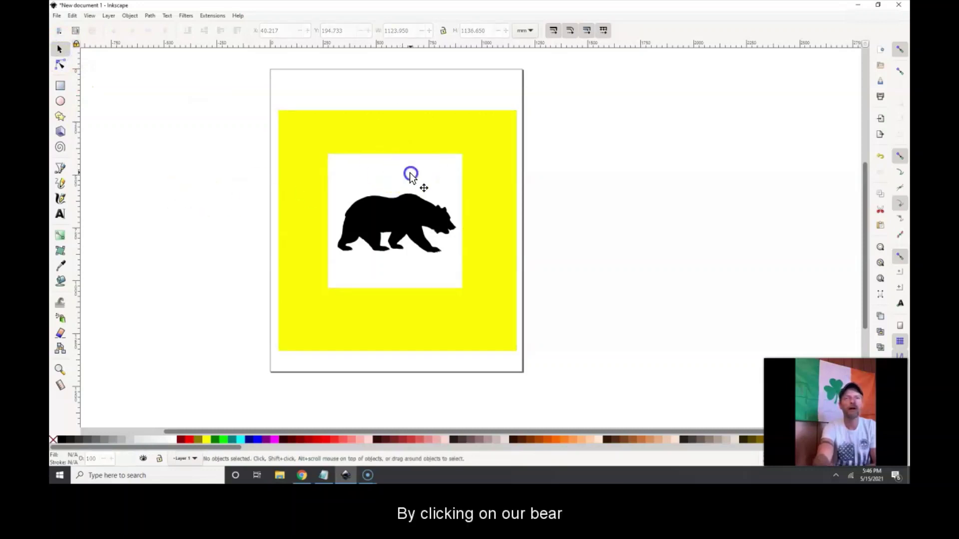
left_click(150, 17)
left_click(171, 47)
mouse_move(497, 145)
left_mouse_down()
mouse_move(677, 94)
mouse_move(614, 104)
left_mouse_up()
left_click(700, 288)
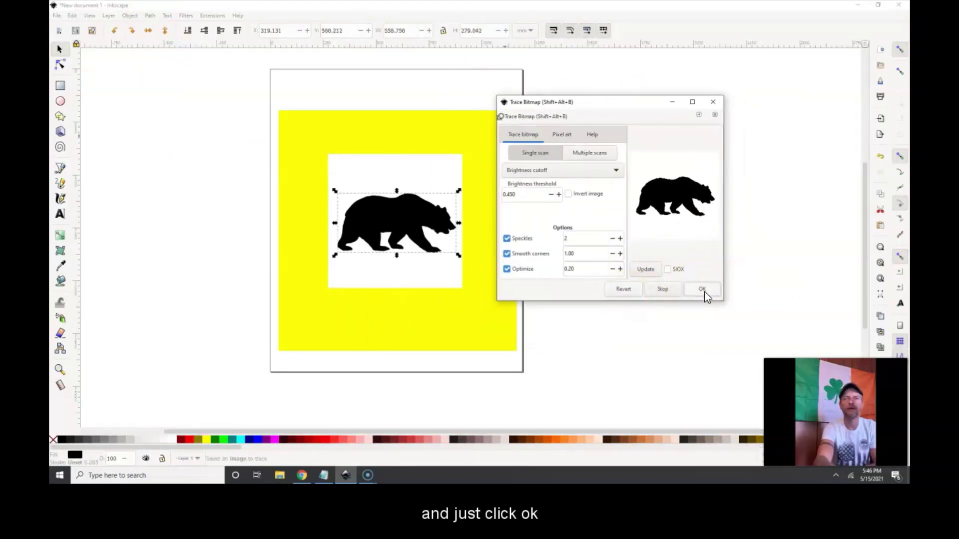
left_click(713, 103)
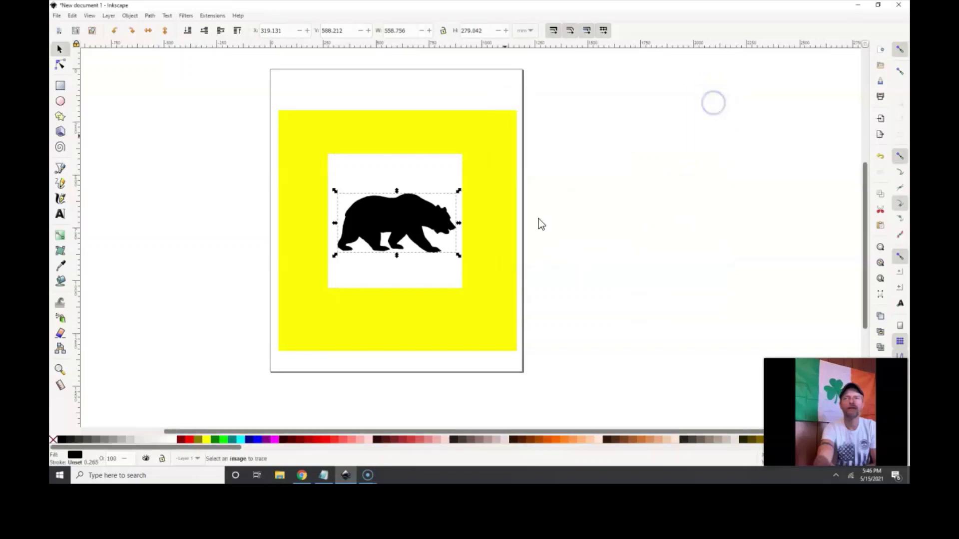
Move the traced bear to the yellow square's top-left and delete the original image.
mouse_move(417, 209)
left_mouse_down()
mouse_move(385, 193)
mouse_move(344, 127)
left_mouse_up()
left_click(413, 236)
key("Delete")
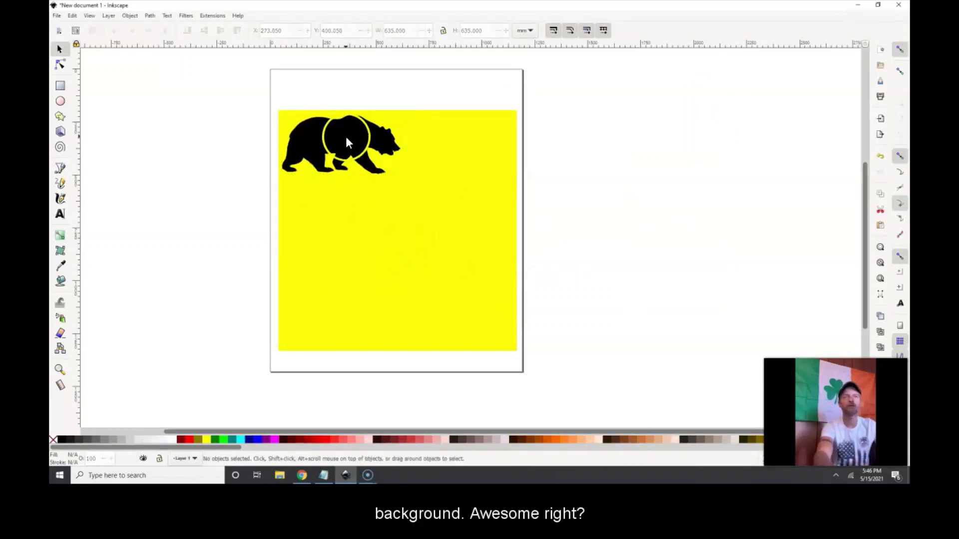
Move the traced bear into the middle of the yellow square.
left_click_drag(366, 139, 404, 214)
left_click(177, 247)
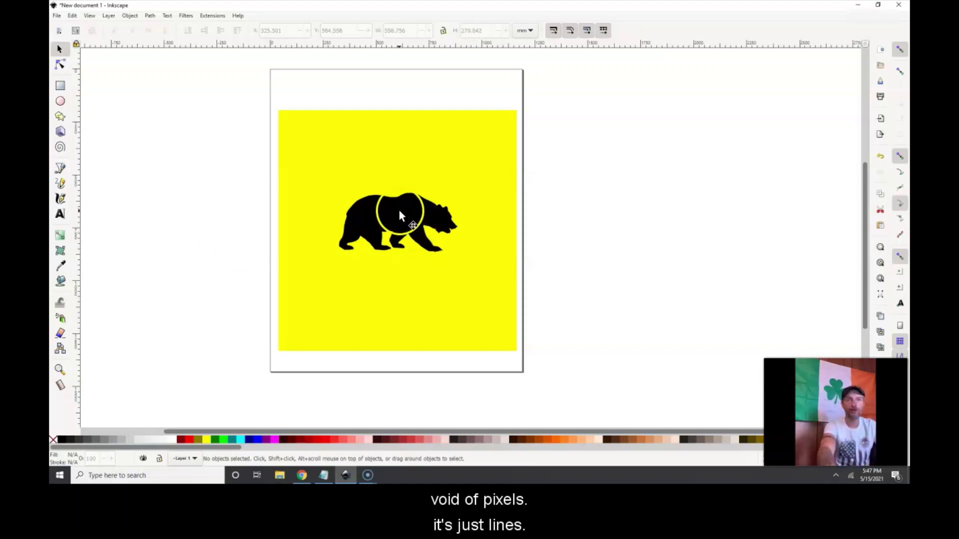
left_click(357, 200)
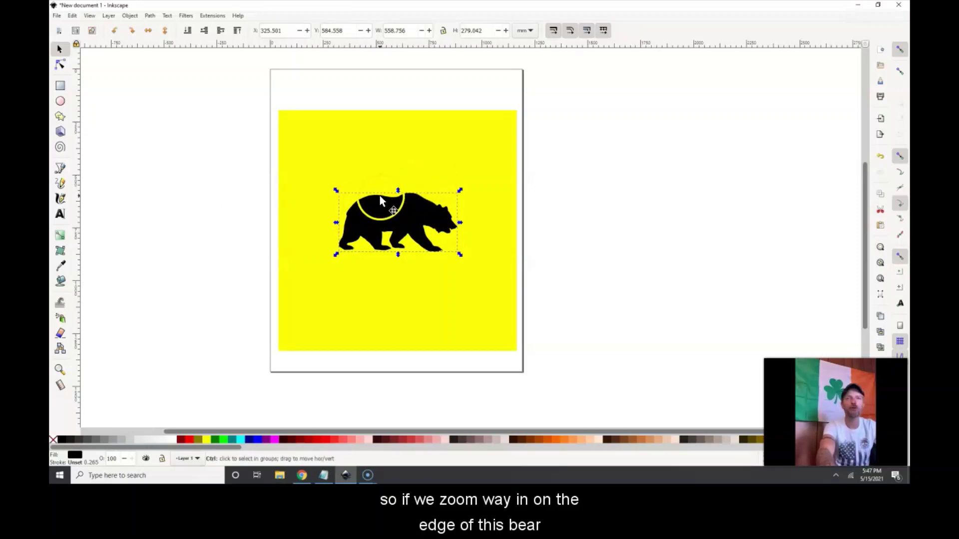
Zoom in and out on the traced bear to inspect its edges.
scroll(379, 193, "up", 3)
scroll(379, 193, "up", 10)
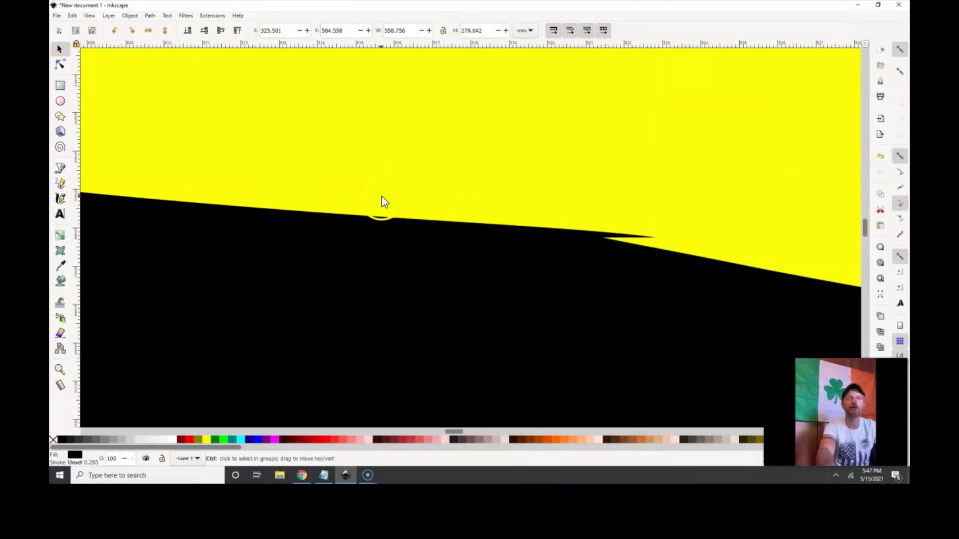
scroll(372, 225, "down", 1)
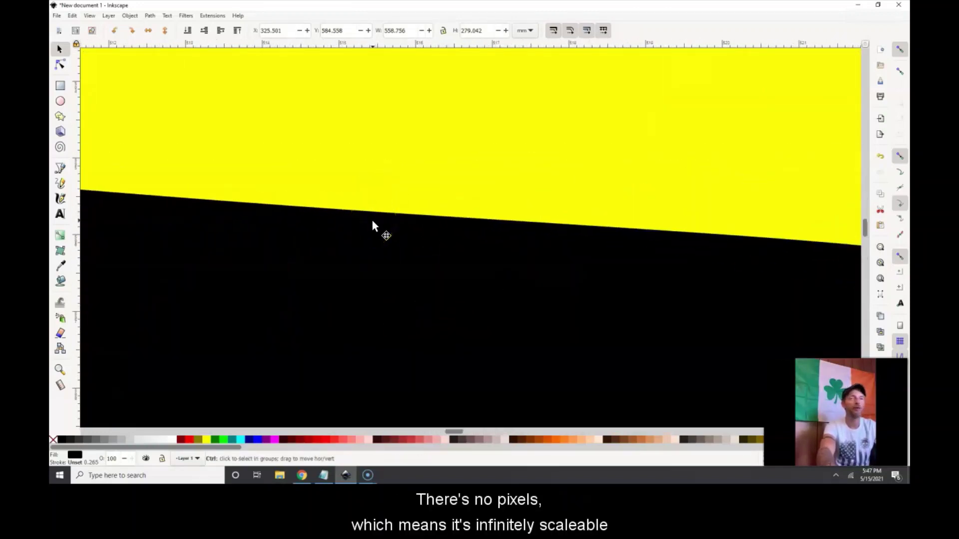
scroll(372, 228, "down", 3)
scroll(370, 223, "down", 12)
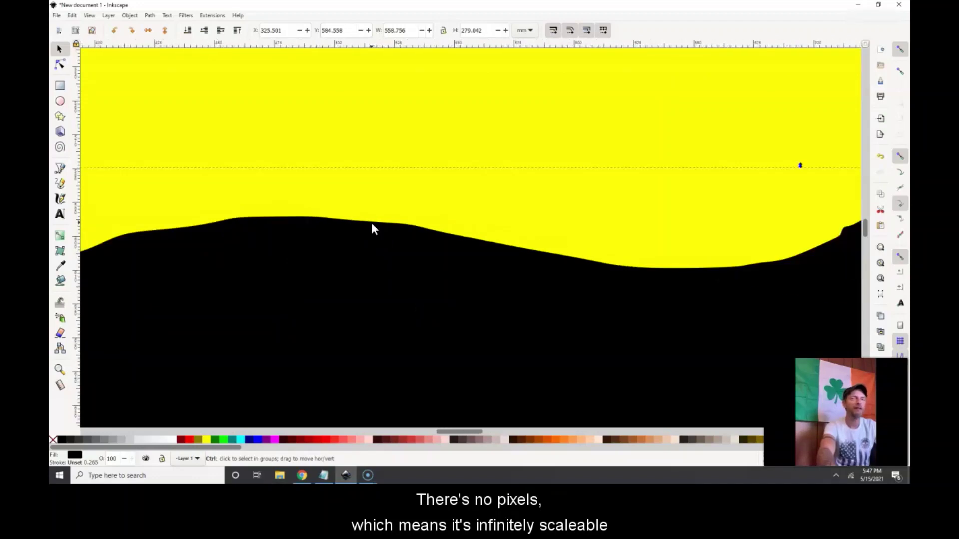
scroll(375, 249, "up", 1)
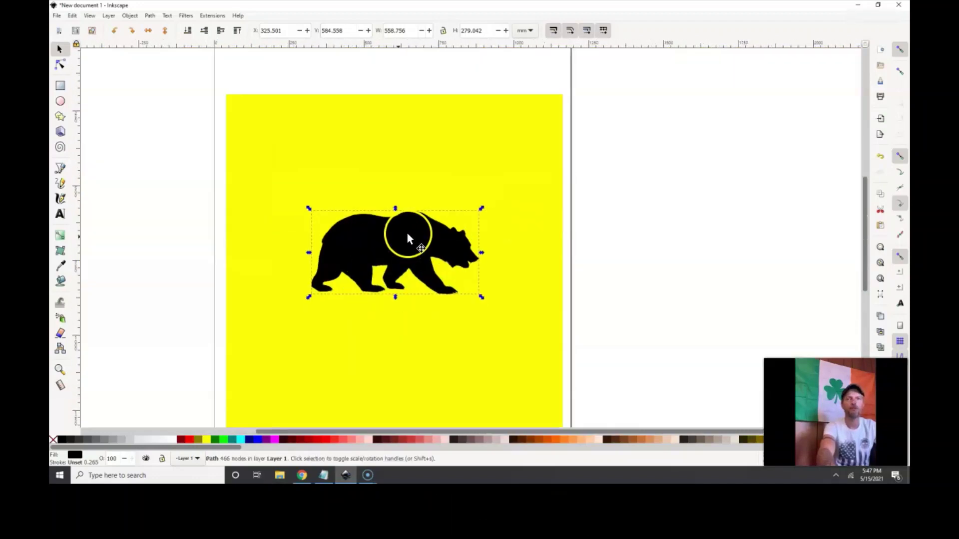
left_click(649, 215)
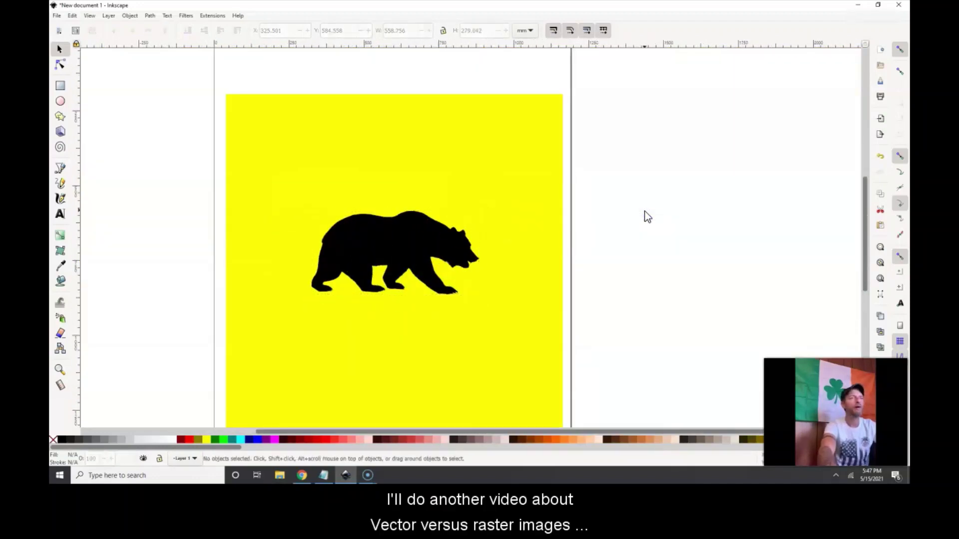
left_click(646, 212)
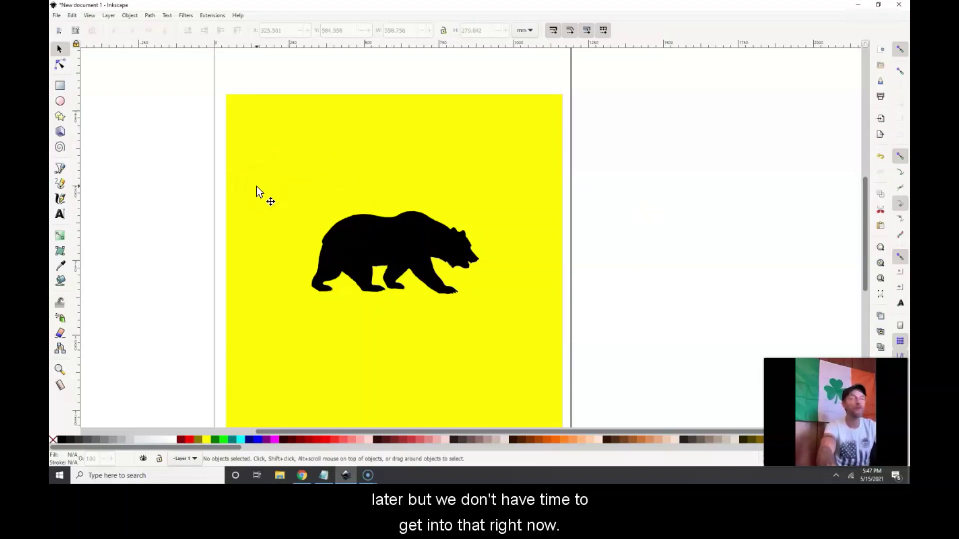
scroll(256, 190, "down", 2)
left_click(540, 159)
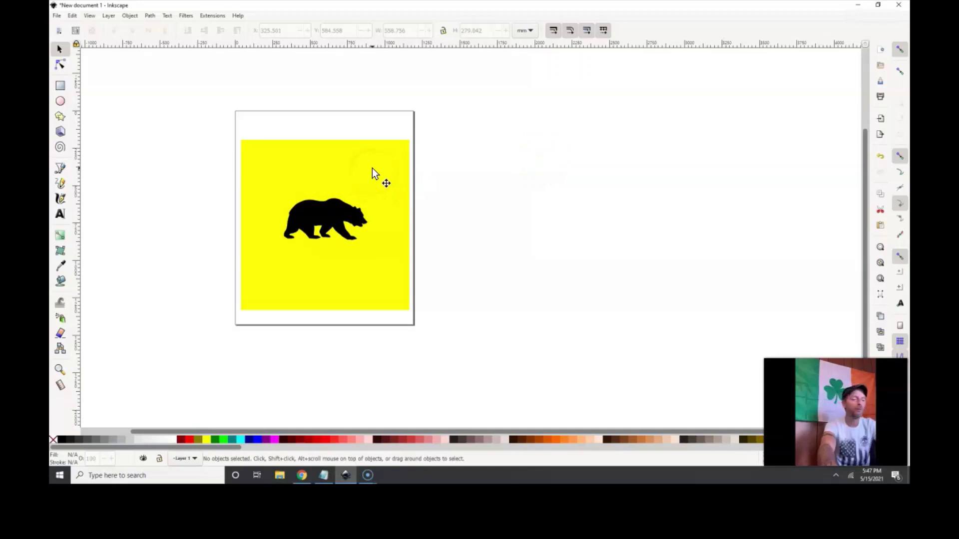
Delete the yellow background square from the page.
left_click(372, 169)
key("Delete")
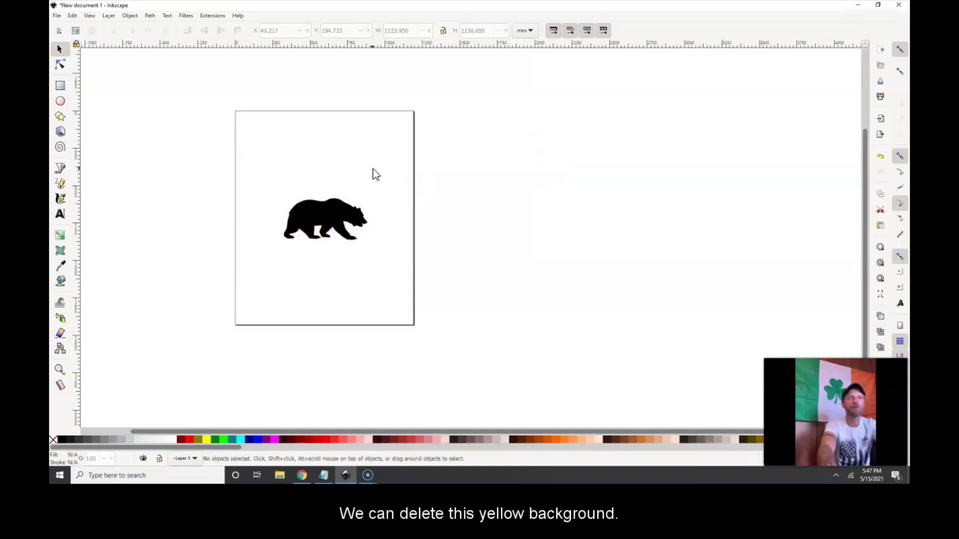
left_click(381, 171)
left_click(479, 187)
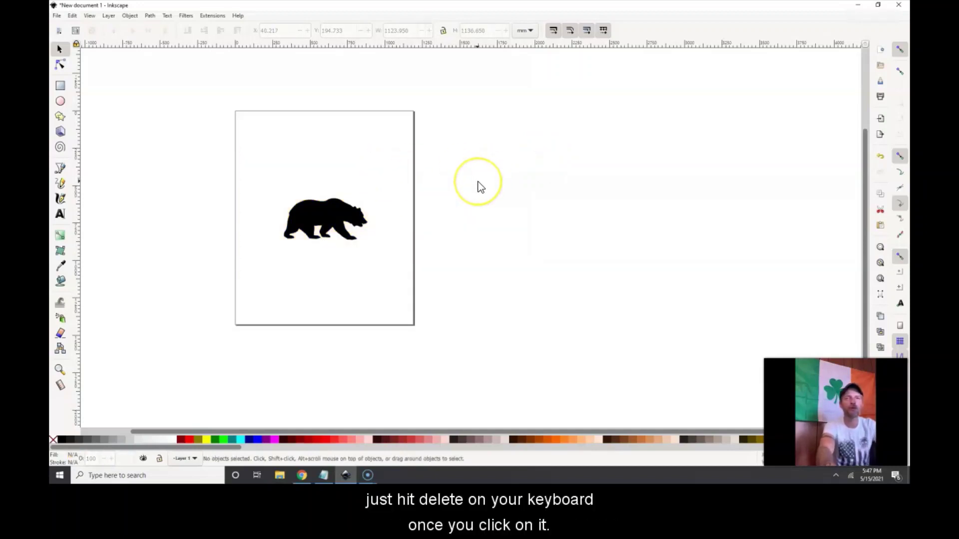
Try dark red and salmon fills on the bear, then set it back to black and nudge it up-left.
left_click(324, 214)
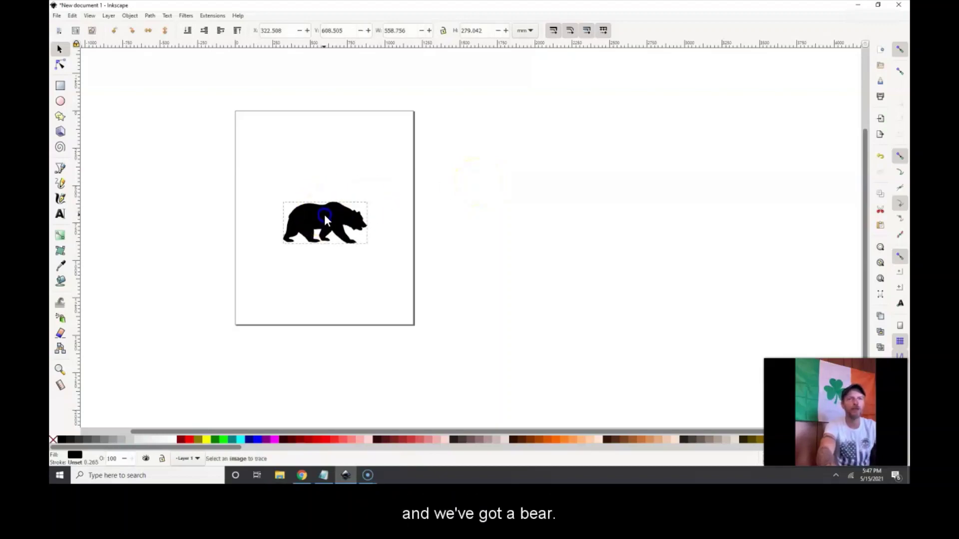
left_click(298, 440)
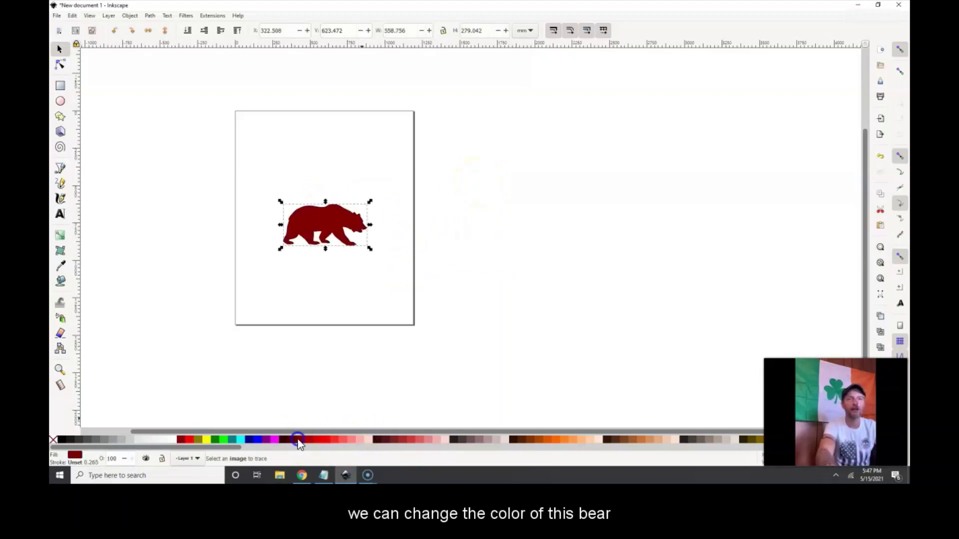
left_click(343, 440)
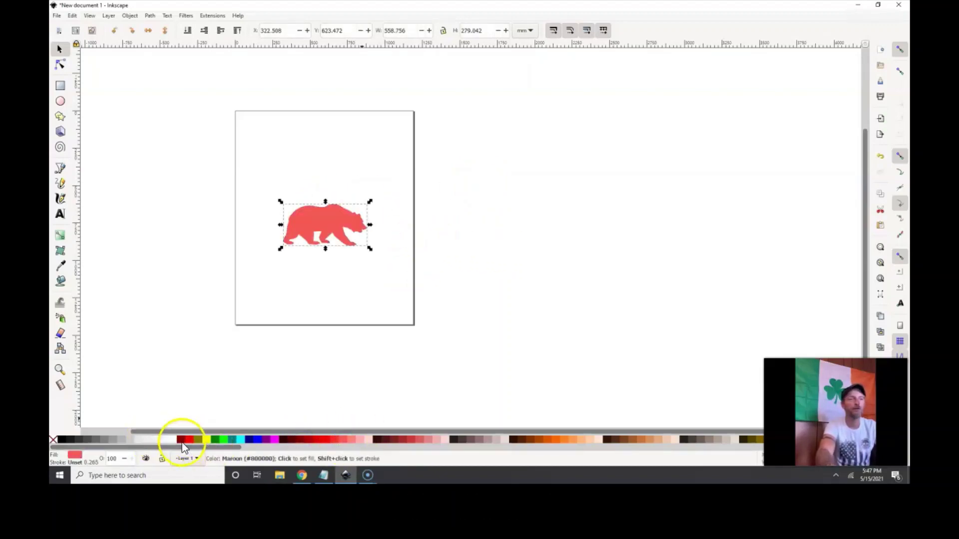
left_click(342, 314)
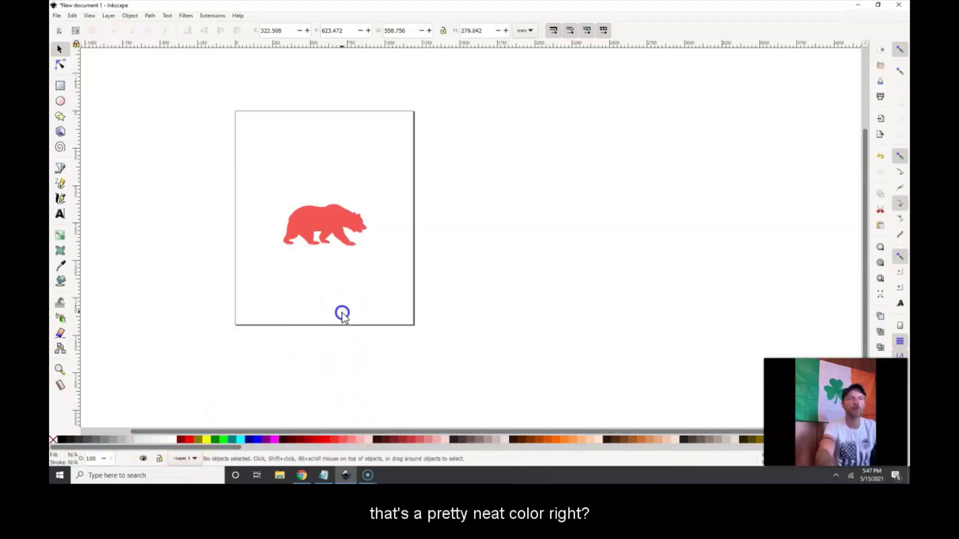
left_click(336, 218)
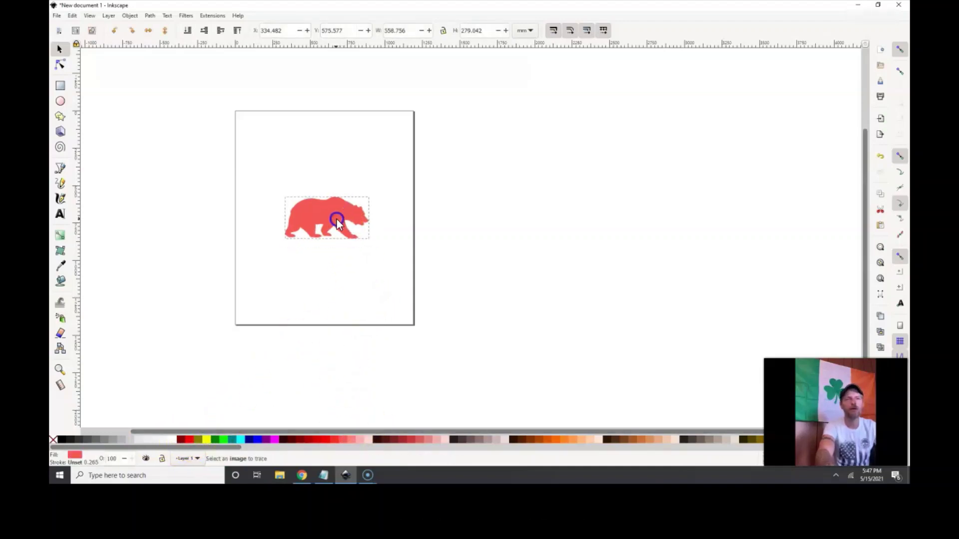
left_click(61, 440)
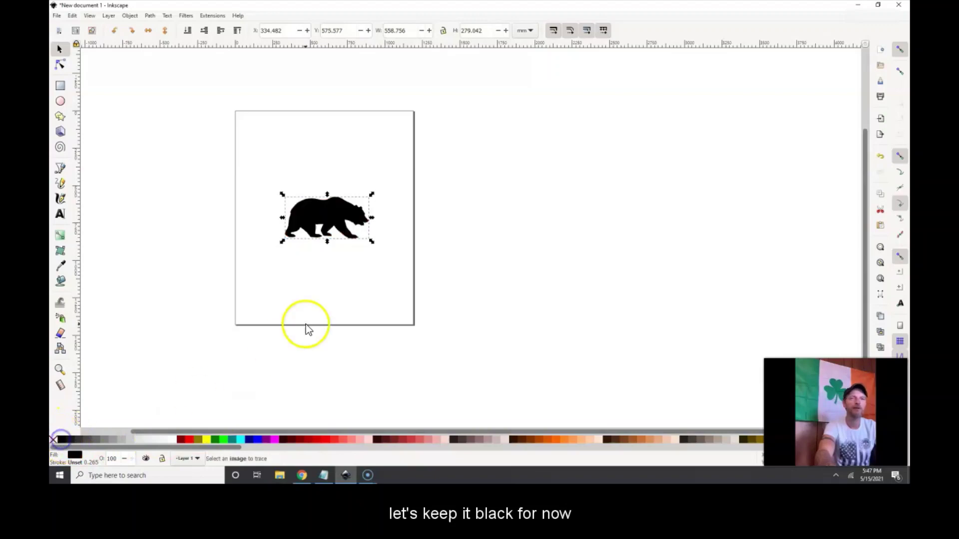
left_click_drag(335, 207, 332, 201)
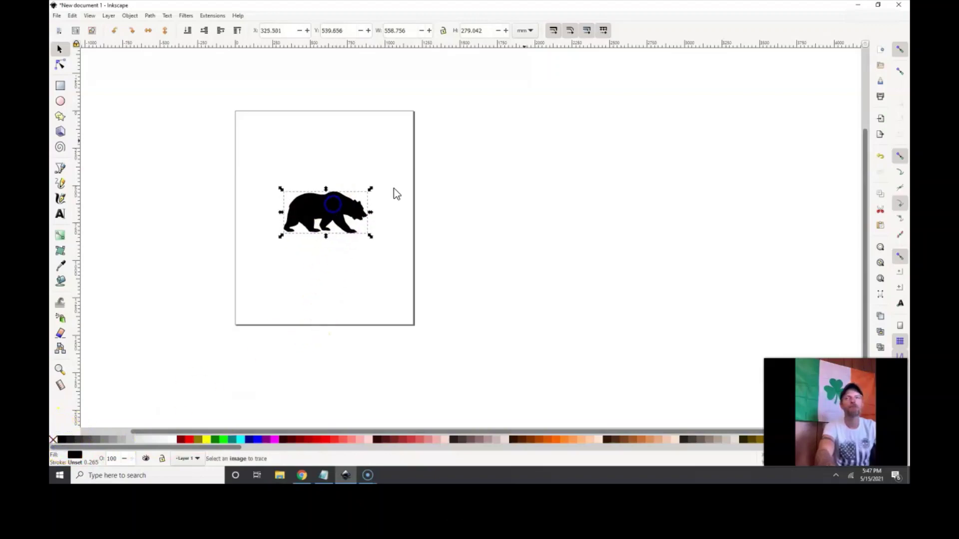
Center the bear on the vertical axis with Align and Distribute relative to Page.
left_click(126, 16)
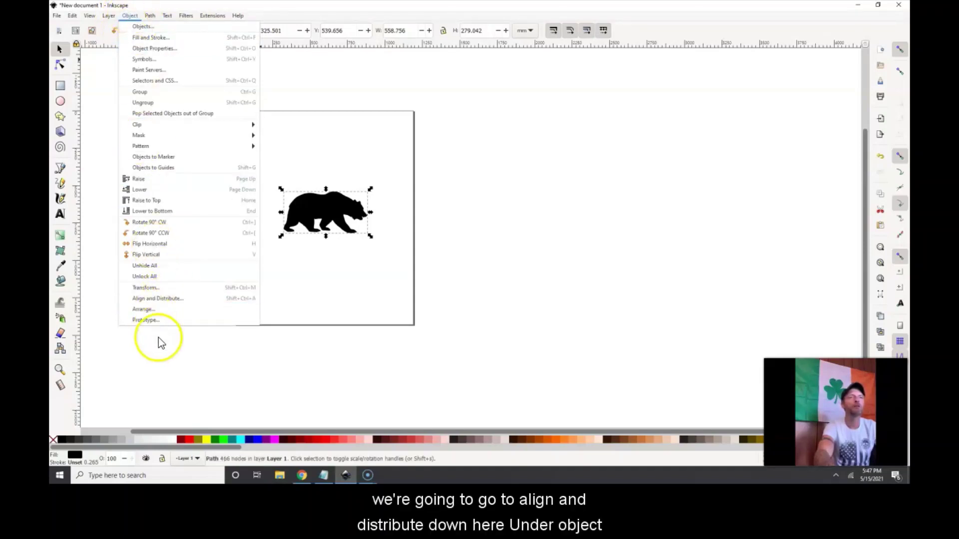
left_click(247, 303)
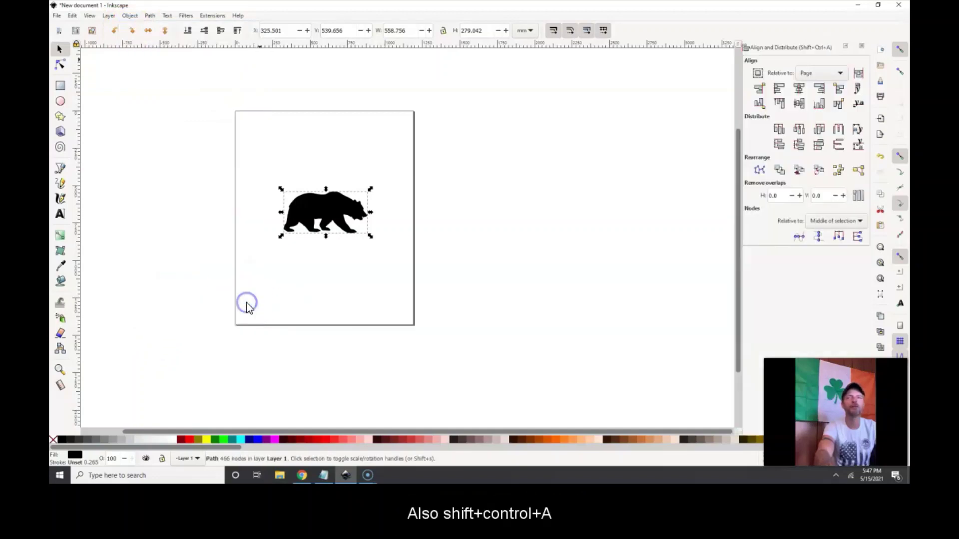
left_click(812, 74)
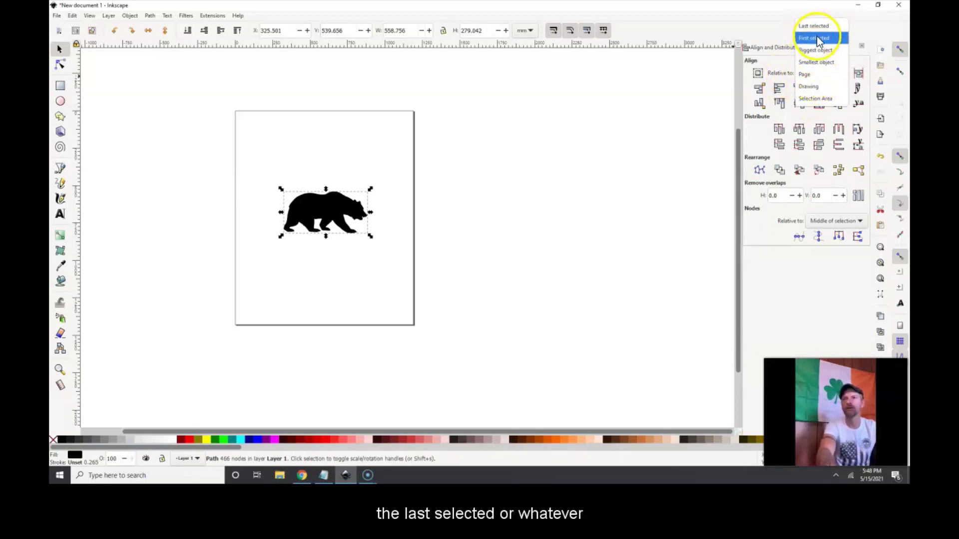
left_click(814, 74)
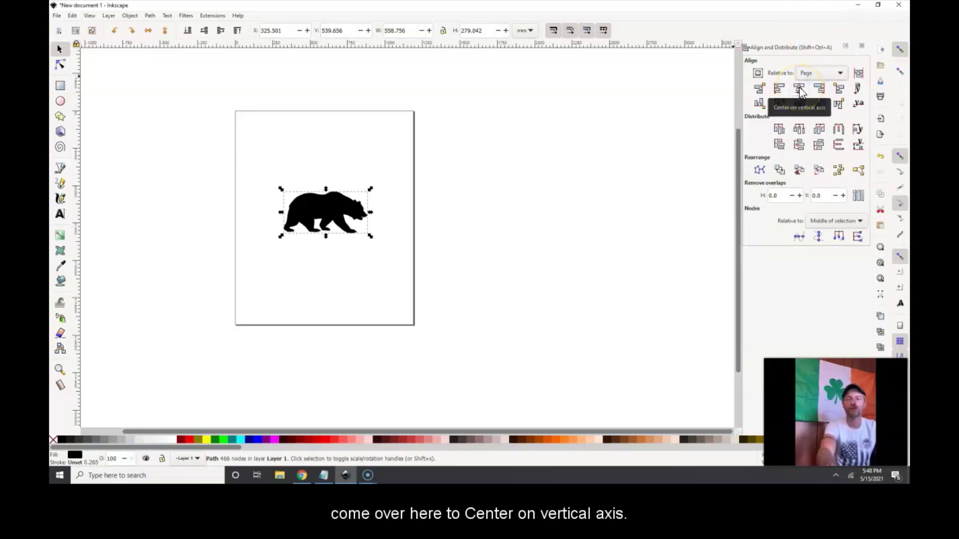
left_click(800, 90)
left_click(400, 233)
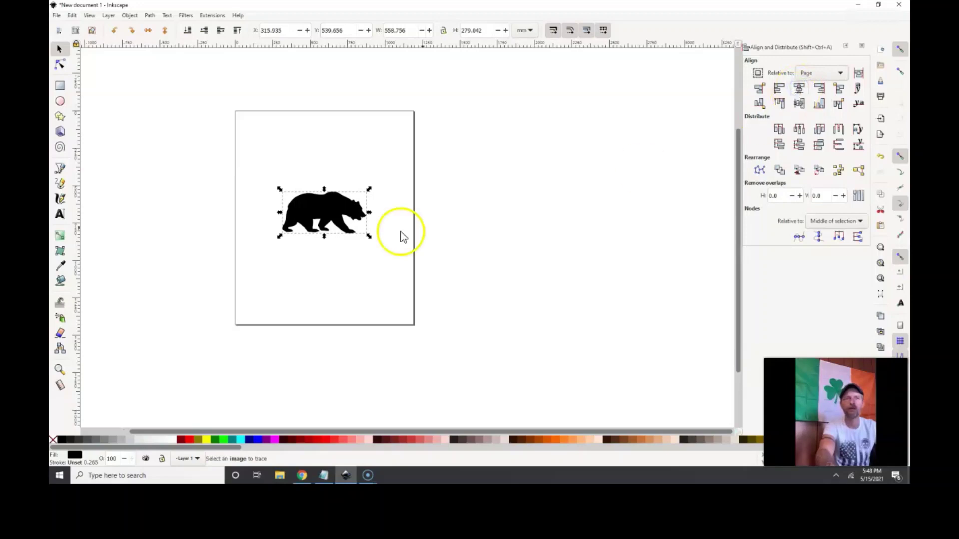
left_click(462, 198)
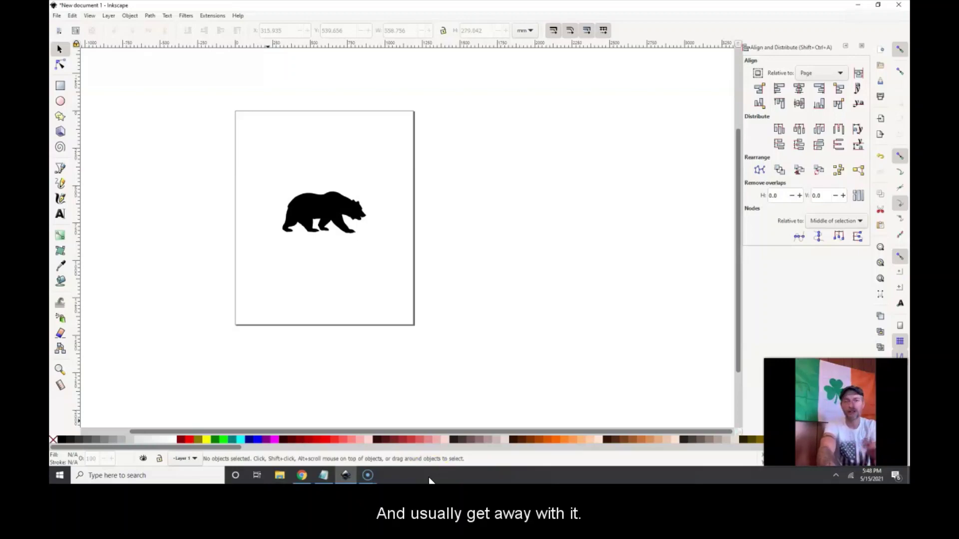
Return to Chrome and go to the Google homepage.
left_click(303, 479)
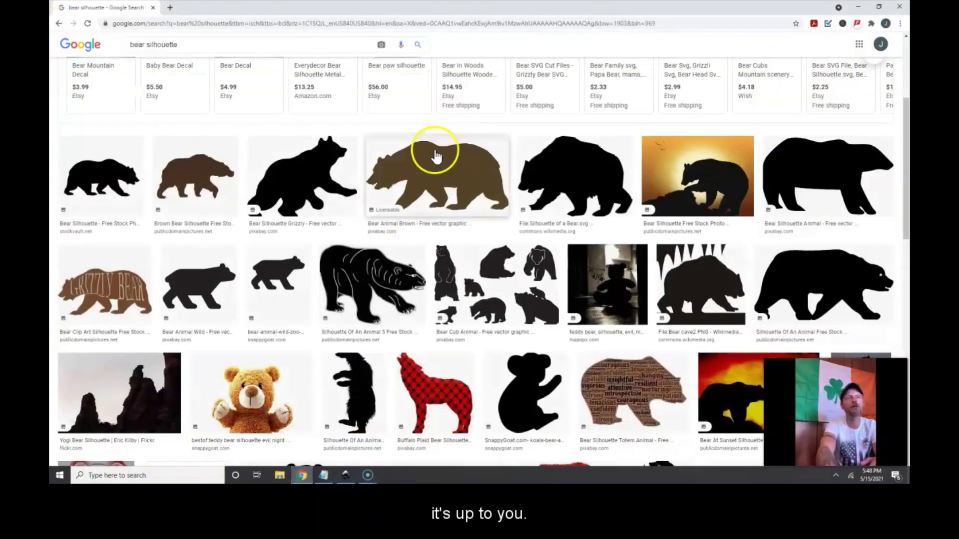
left_click(231, 39)
key("ctrl+a")
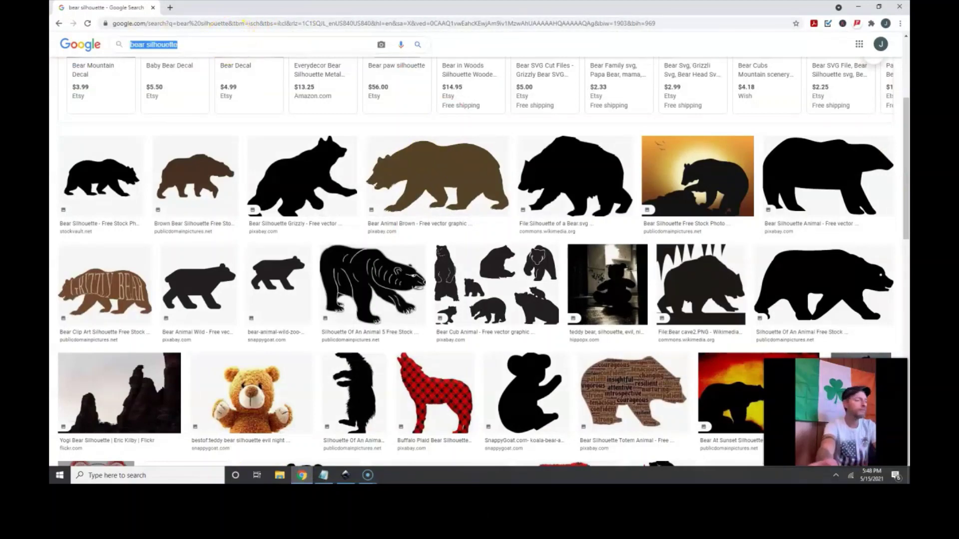
left_click(88, 47)
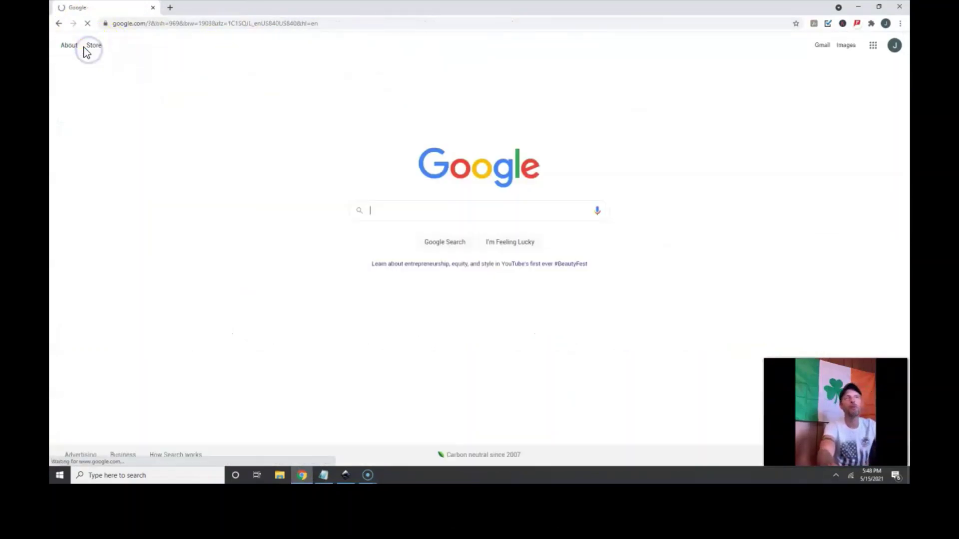
Search Google for 'free for commercial use fonts'.
left_click(390, 208)
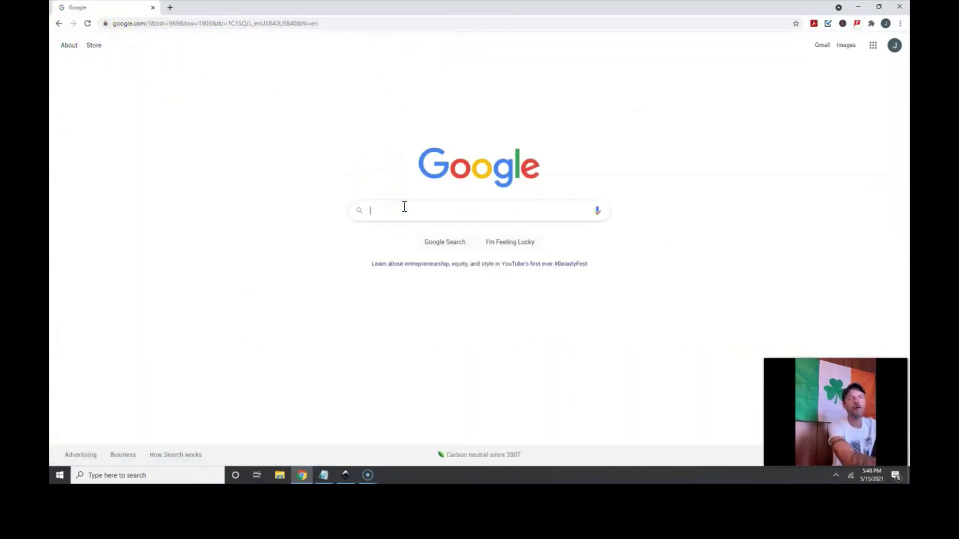
type("FREE")
key("BackSpace")
key("BackSpace")
key("BackSpace")
key("Caps_Lock")
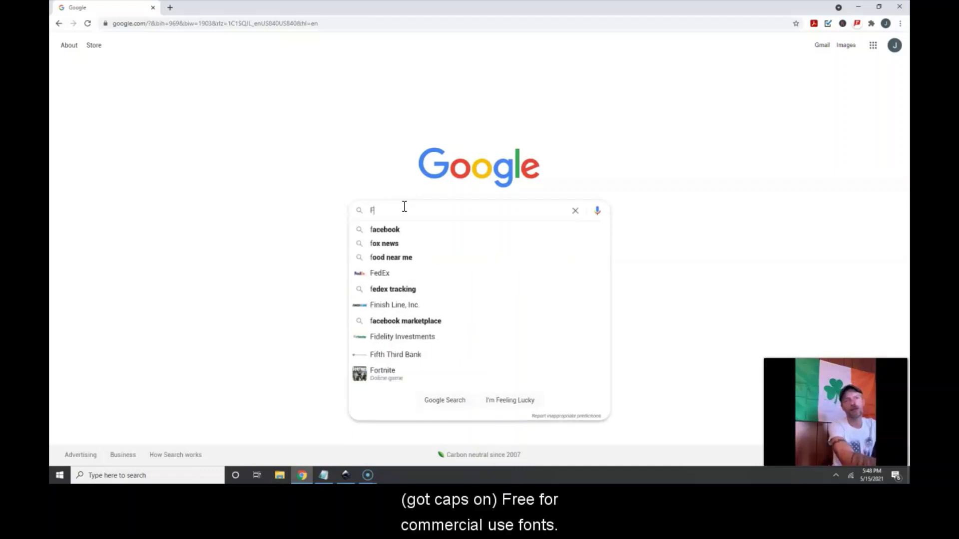
type("ree for comme")
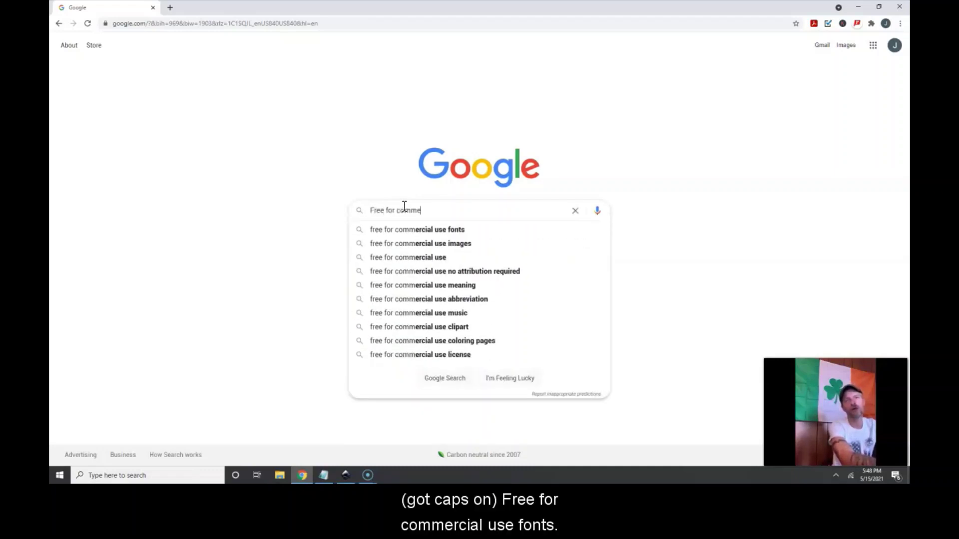
type("rcial use")
left_click(433, 230)
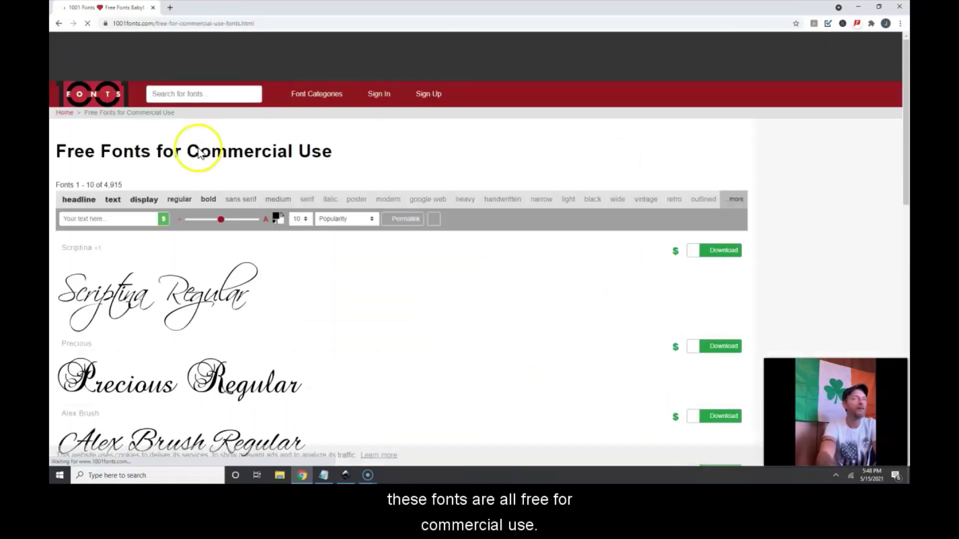
Filter the 1001 Fonts list to bold fonts and scroll down to Raleway.
scroll(317, 260, "down", 5)
scroll(315, 262, "up", 5)
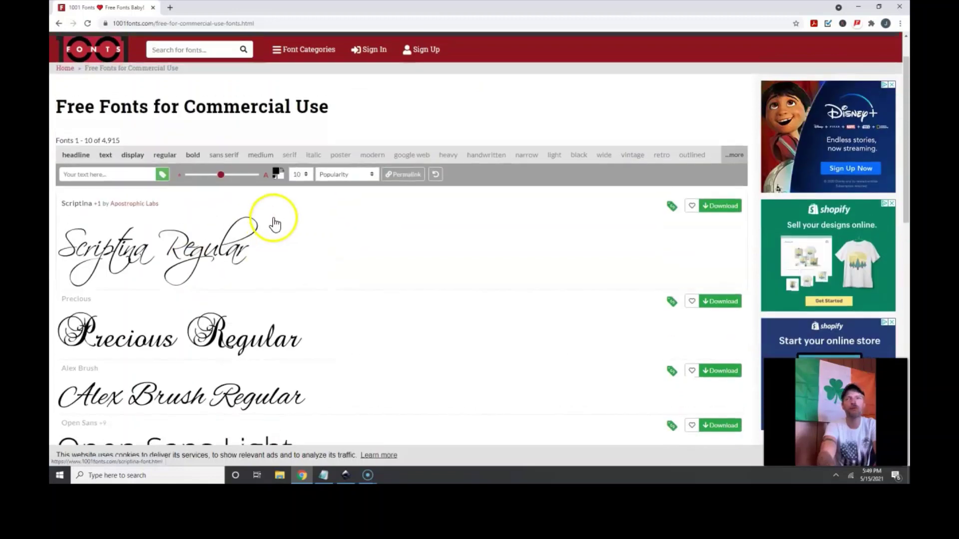
left_click(203, 156)
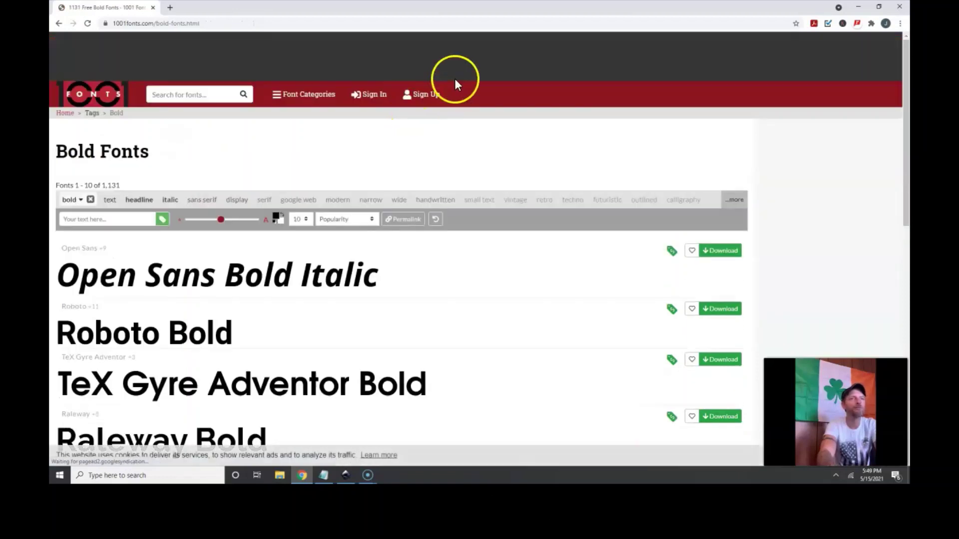
scroll(463, 72, "down", 5)
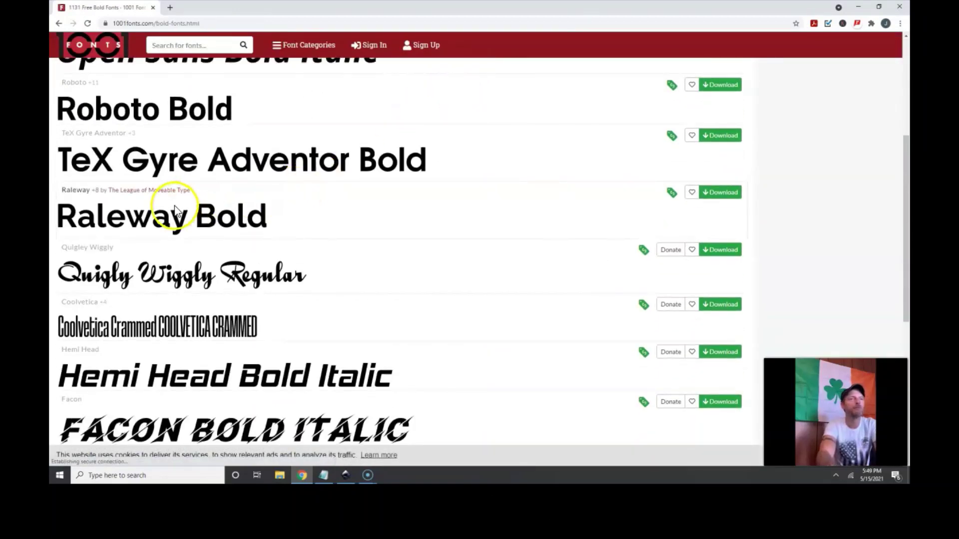
Download the Raleway family and save raleway.zip to the Desktop.
left_click(727, 198)
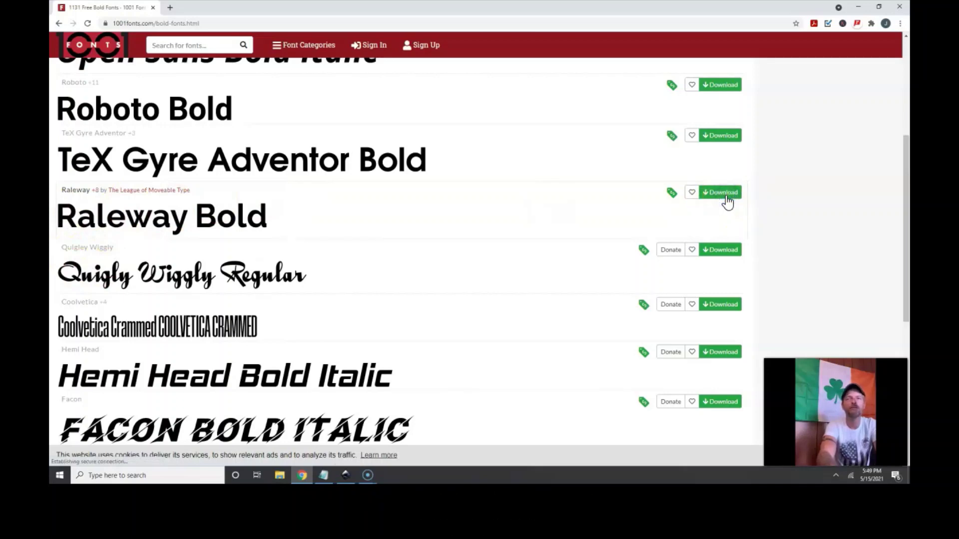
left_click(727, 200)
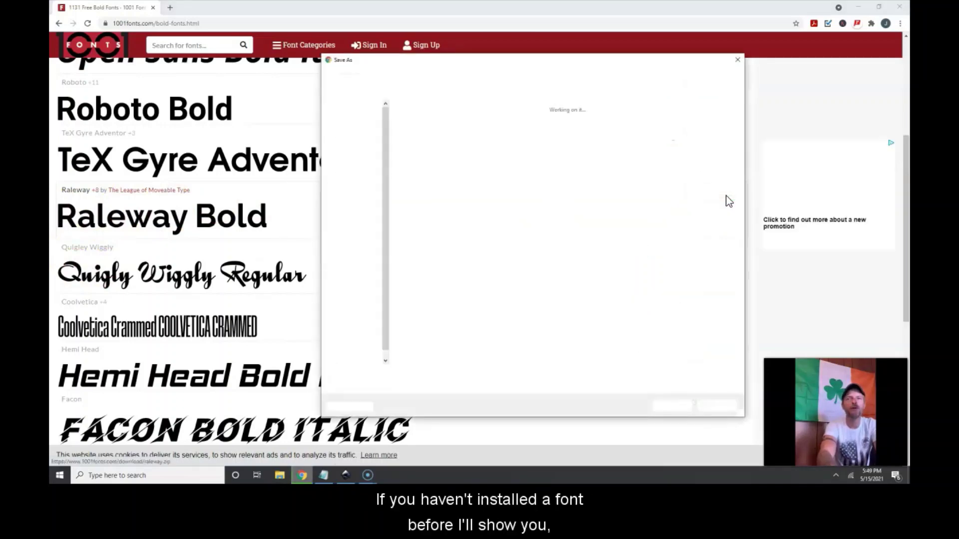
left_click_drag(412, 60, 434, 55)
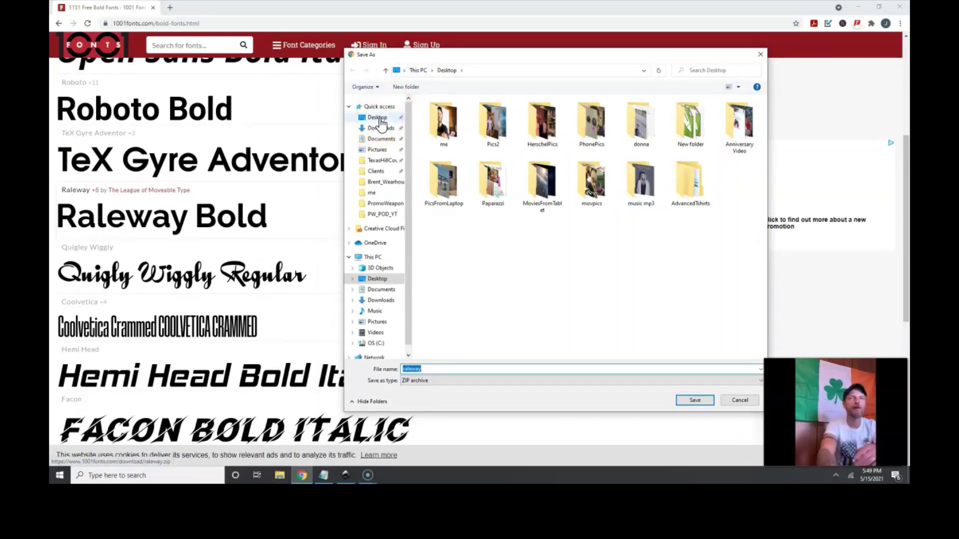
left_click(379, 119)
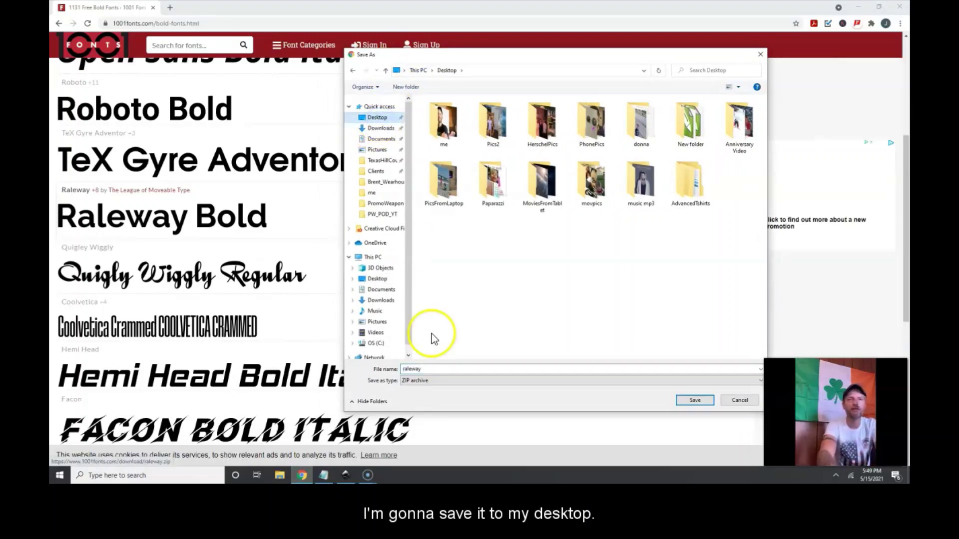
left_click(694, 403)
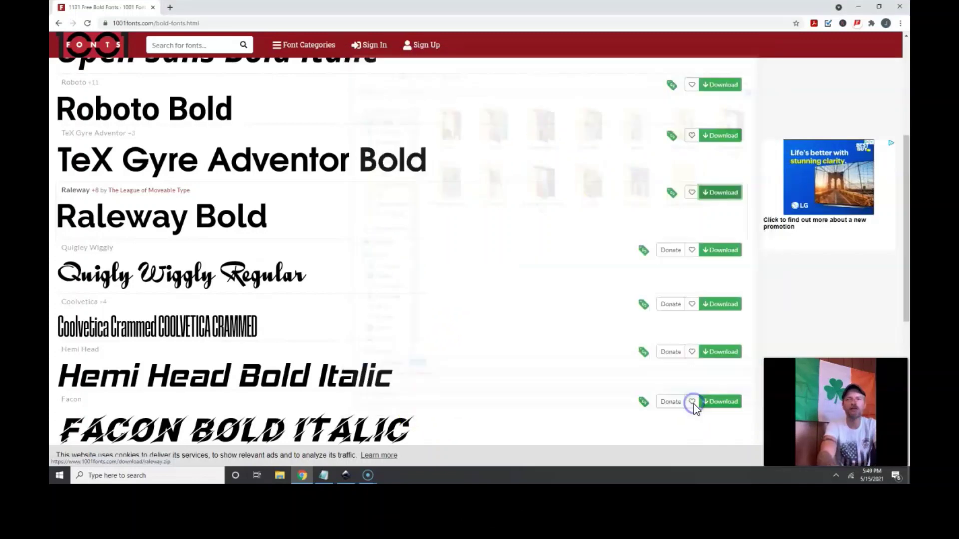
Minimize Chrome and Inkscape to reveal the Windows desktop.
left_click(858, 6)
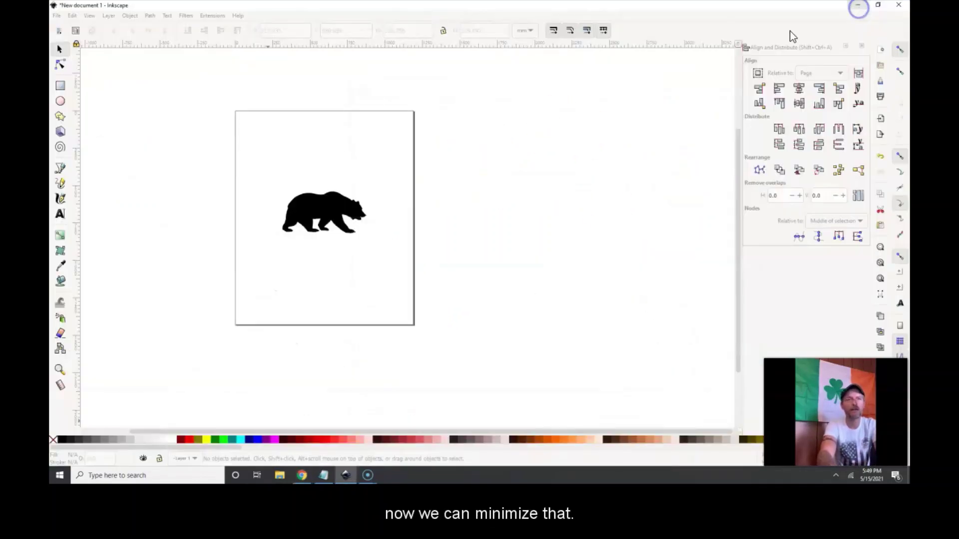
left_click(859, 9)
left_click(431, 199)
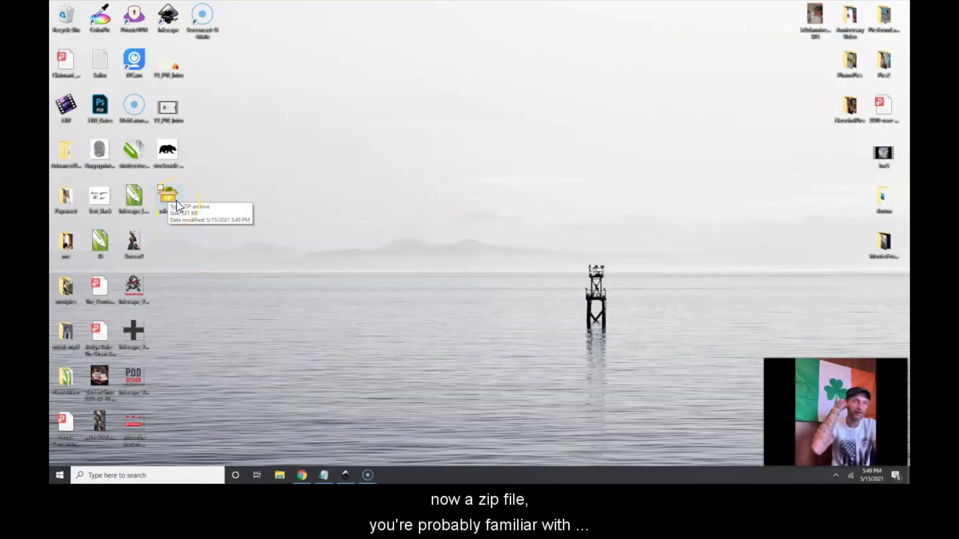
Open raleway.zip in Windows Explorer using Open with.
left_click(167, 199)
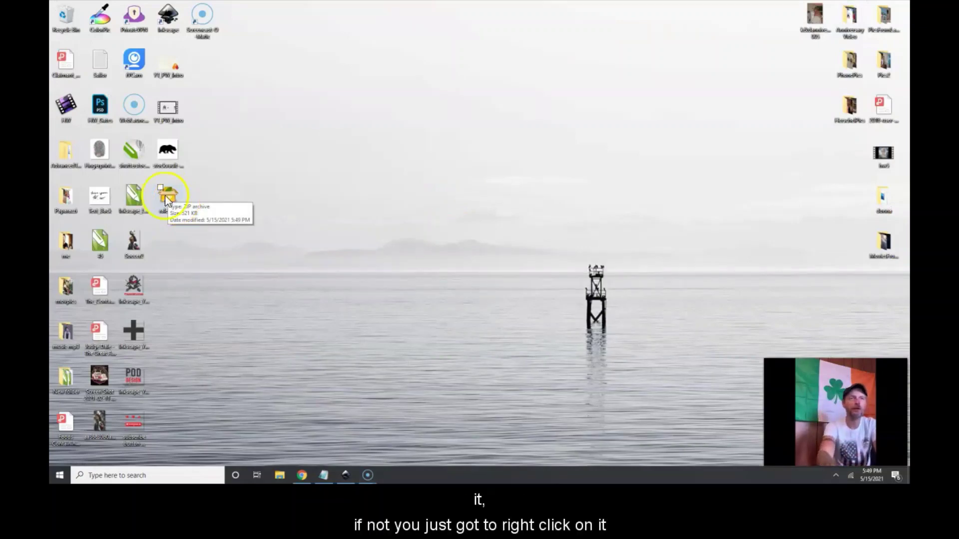
right_click(171, 197)
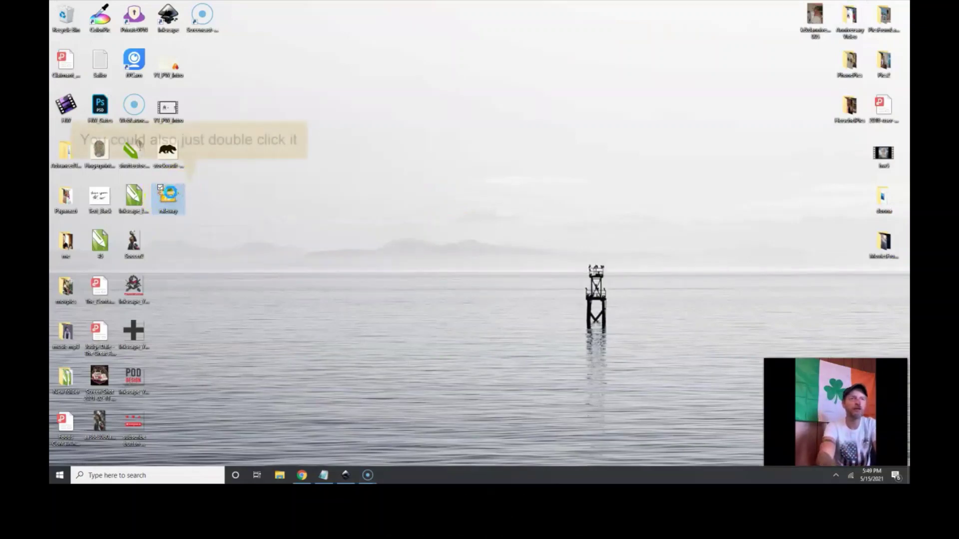
mouse_move(139, 220)
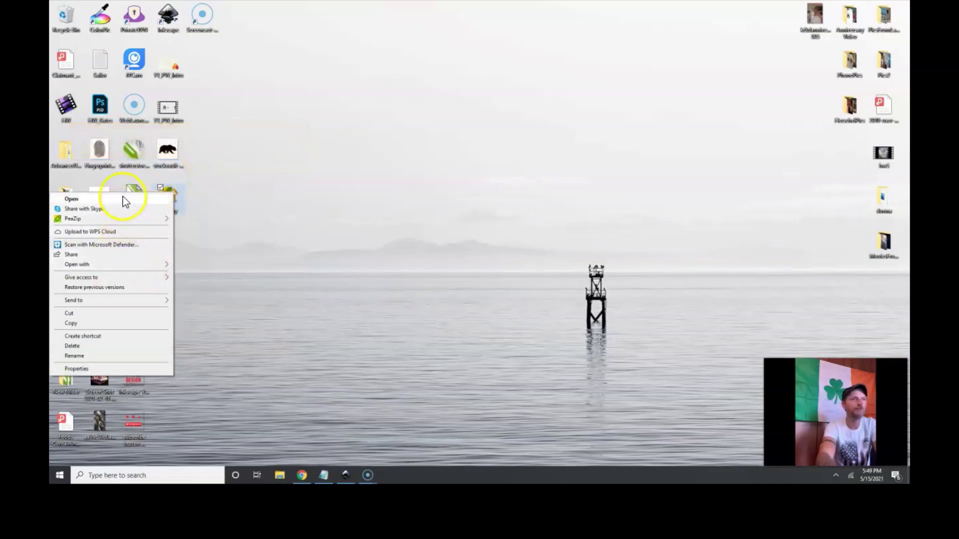
mouse_move(116, 265)
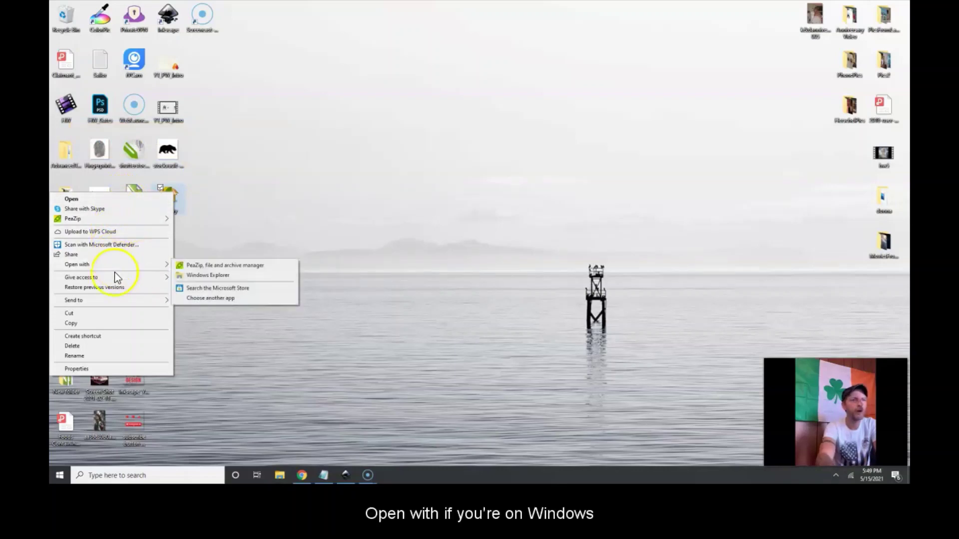
left_click(203, 276)
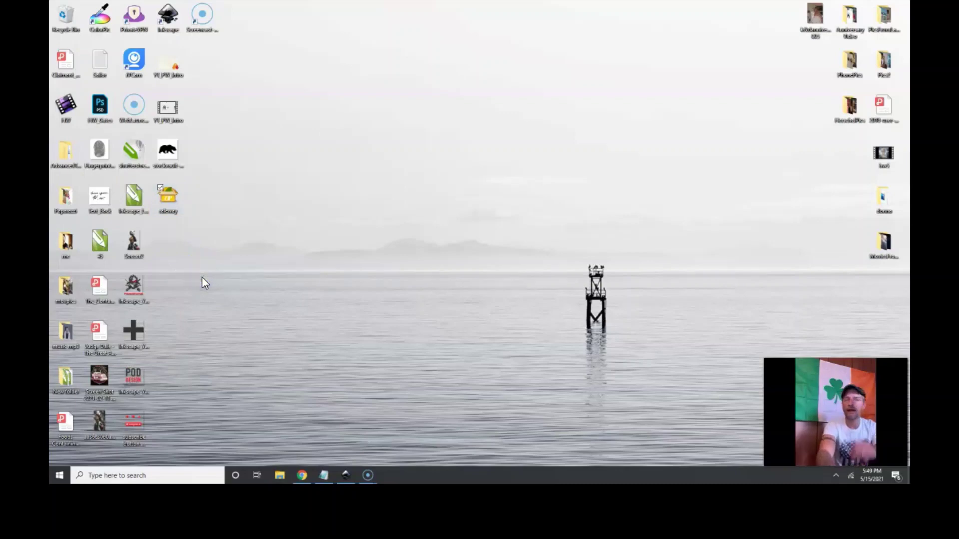
Copy the nine Raleway font files from the zip onto the desktop.
left_click_drag(621, 253, 506, 104)
key("Escape")
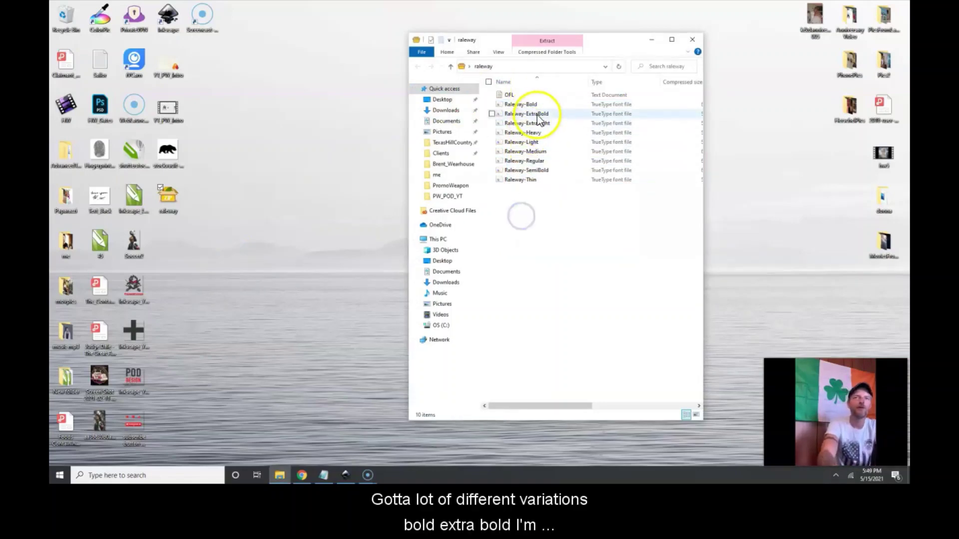
left_click_drag(590, 204, 529, 107)
left_click_drag(557, 255, 524, 104)
right_click(524, 104)
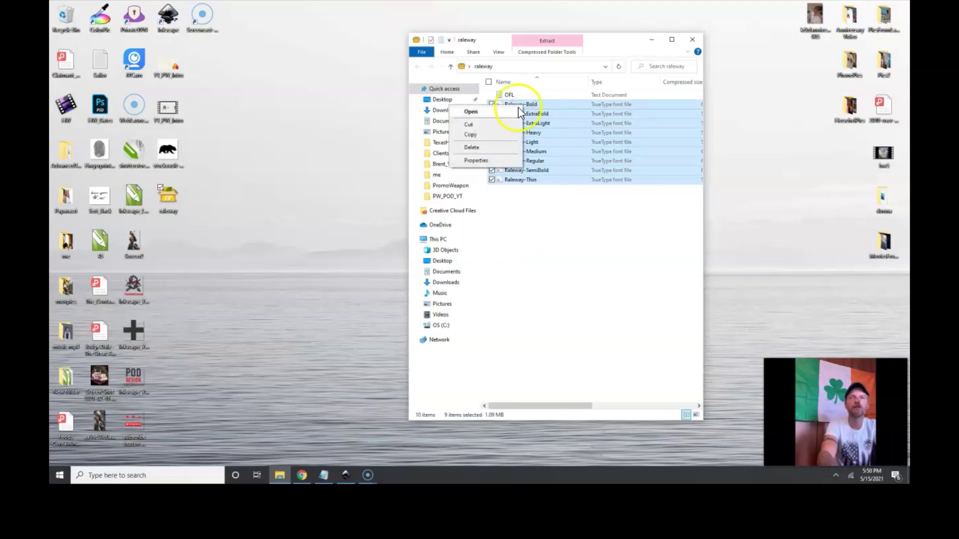
left_click(488, 136)
left_click(280, 206)
right_click(281, 206)
left_click(248, 245)
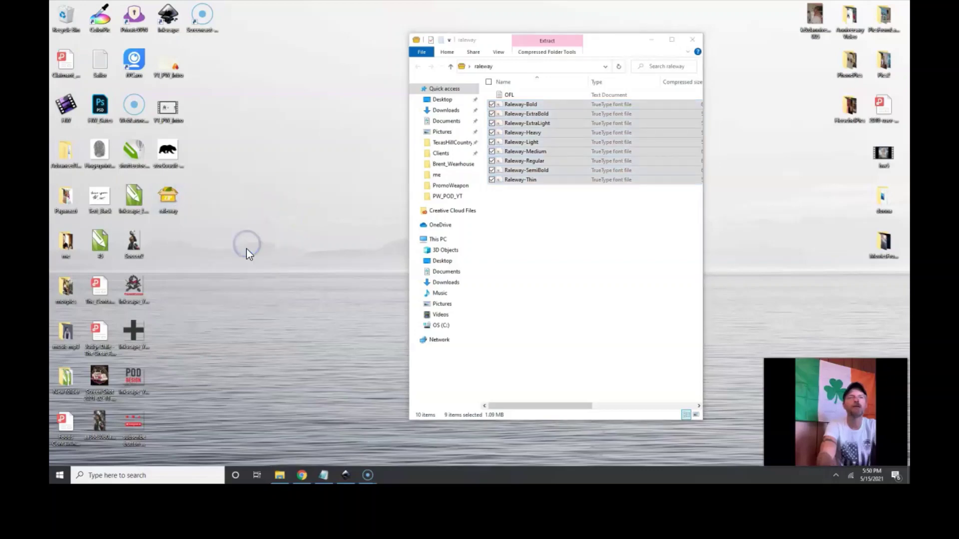
left_click(275, 249)
left_click(268, 236)
Select all nine Raleway fonts on the desktop and install them.
left_click_drag(244, 243, 187, 58)
left_click(168, 419, "ctrl")
left_click(168, 332, "ctrl")
left_click(168, 288, "ctrl")
left_click(168, 243, "ctrl")
right_click(168, 243)
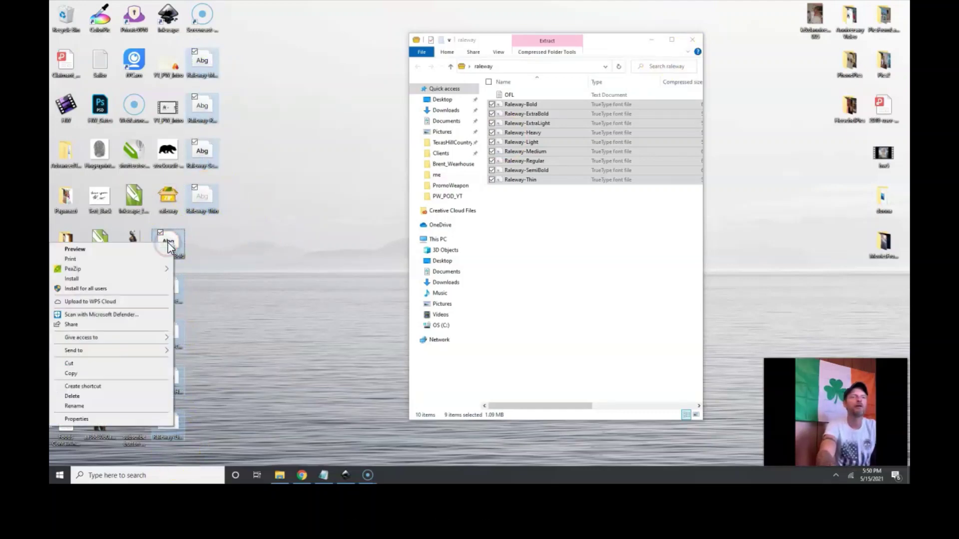
left_click(132, 278)
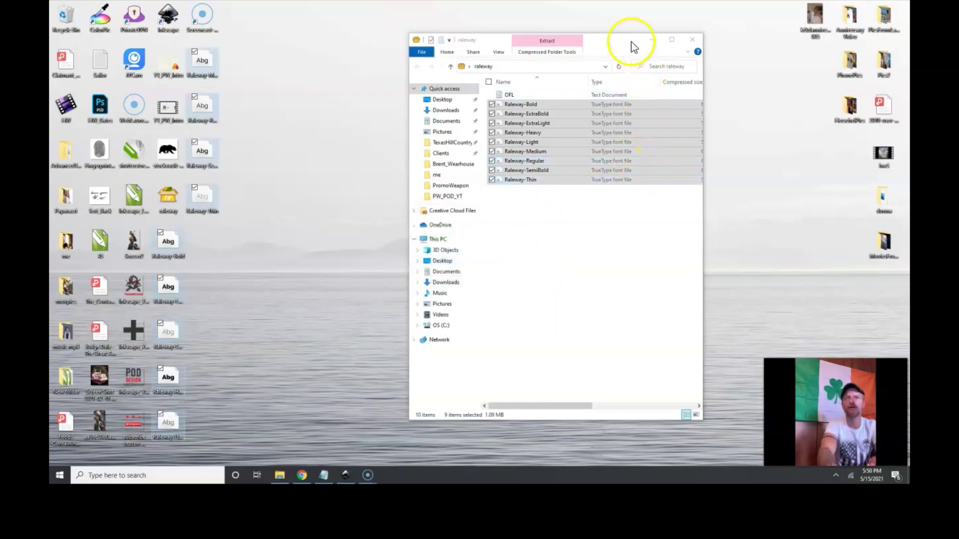
Move the raleway folder window aside and close it.
left_click_drag(634, 45, 553, 44)
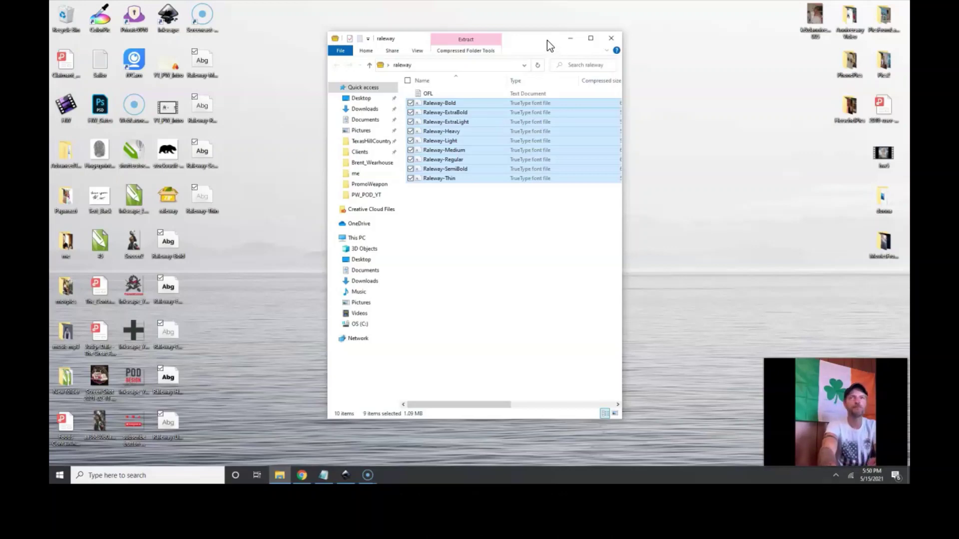
left_click_drag(553, 44, 524, 65)
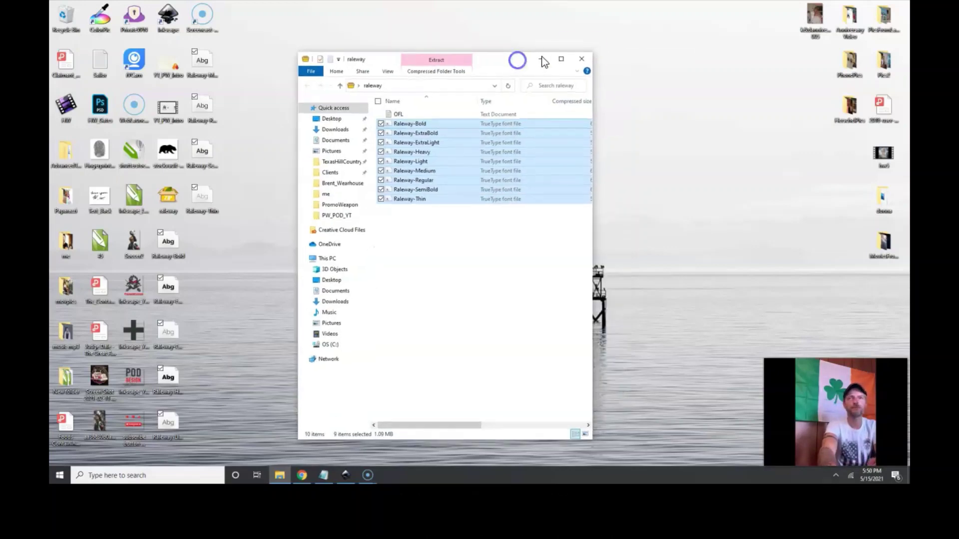
left_click(582, 59)
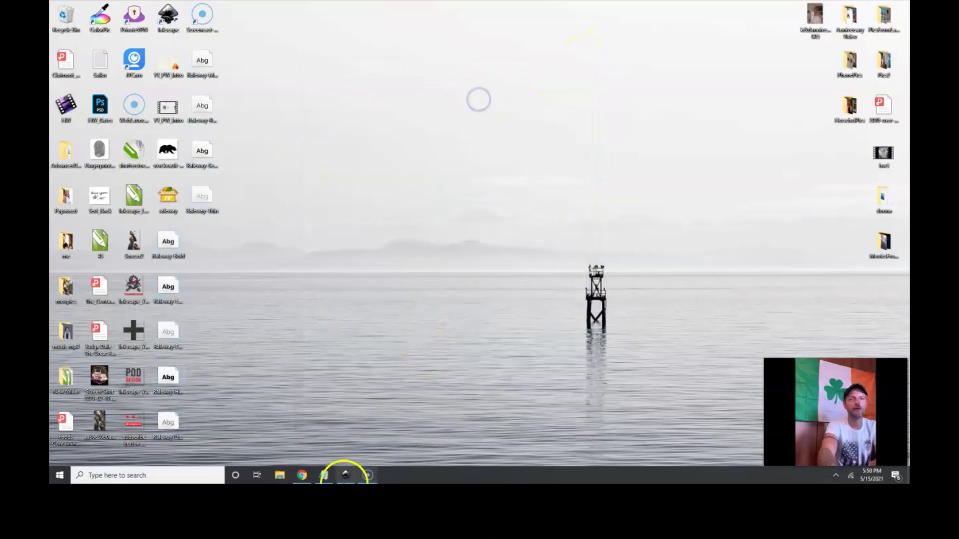
Bring the Inkscape document with the bear silhouette back to the front.
mouse_move(370, 473)
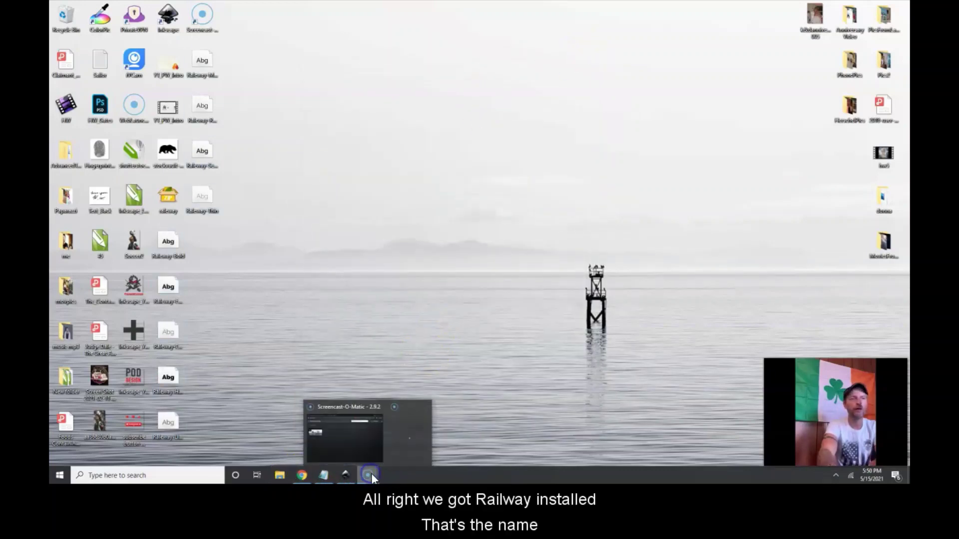
mouse_move(362, 433)
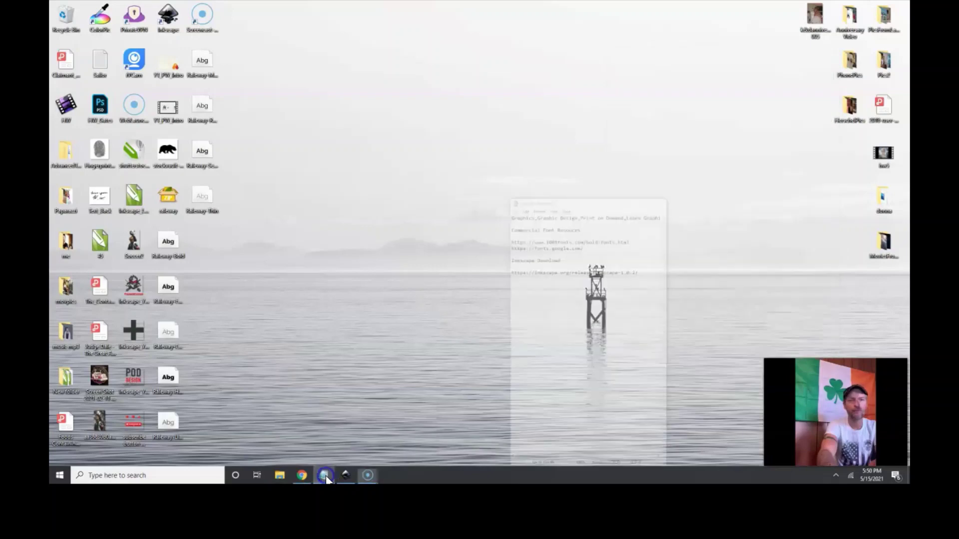
left_click(343, 473)
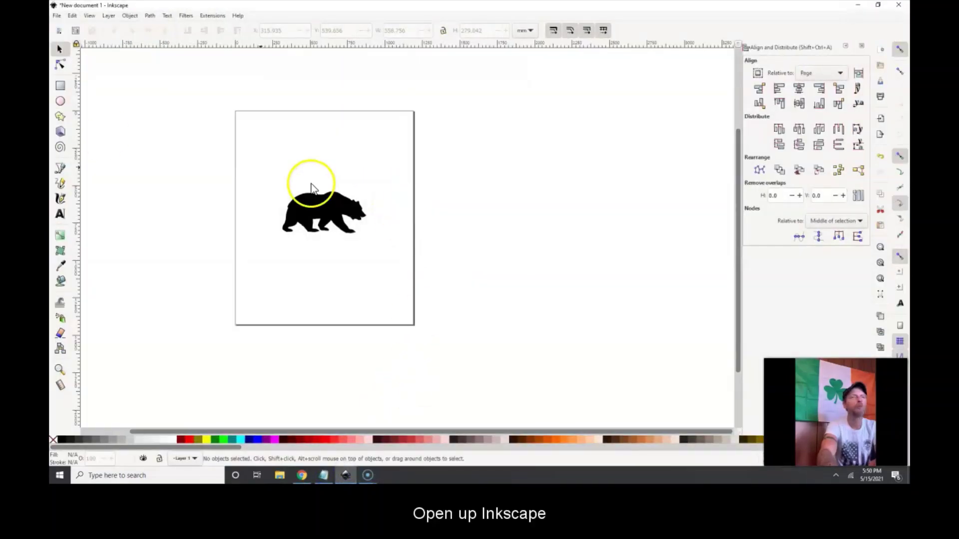
left_click(61, 215)
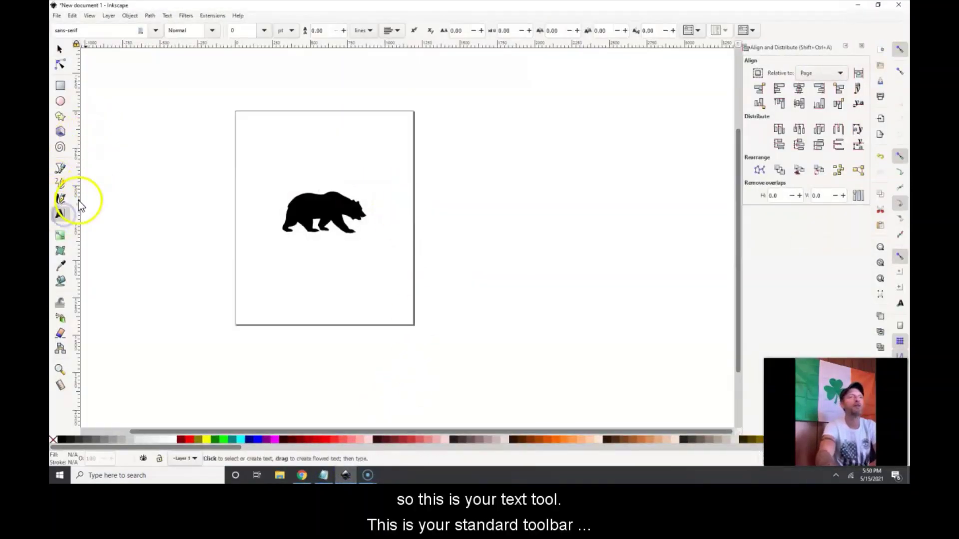
Draw a dark-red test triangle with the Bezier tool, then delete it.
left_click(61, 170)
left_click(263, 144)
left_click(325, 122)
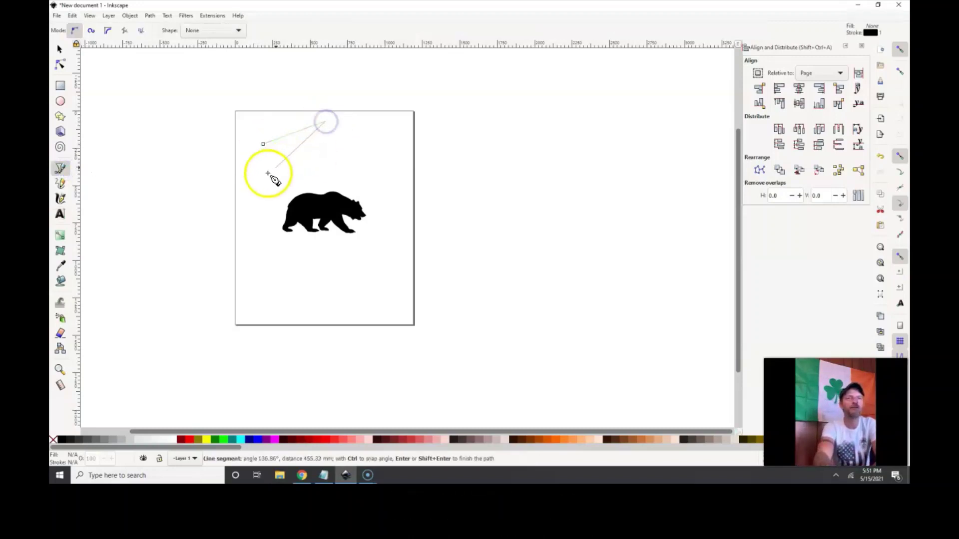
left_click(260, 186)
left_click(263, 145)
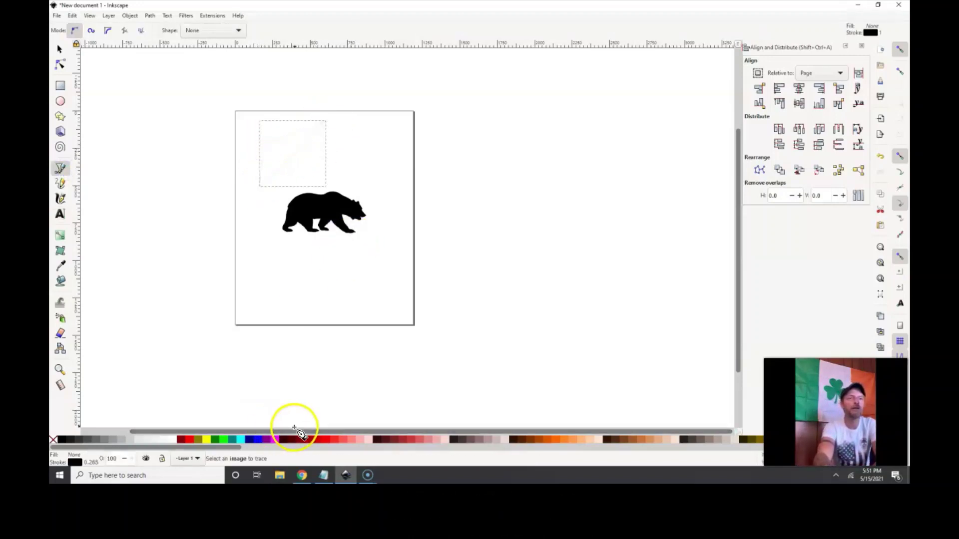
left_click(302, 440)
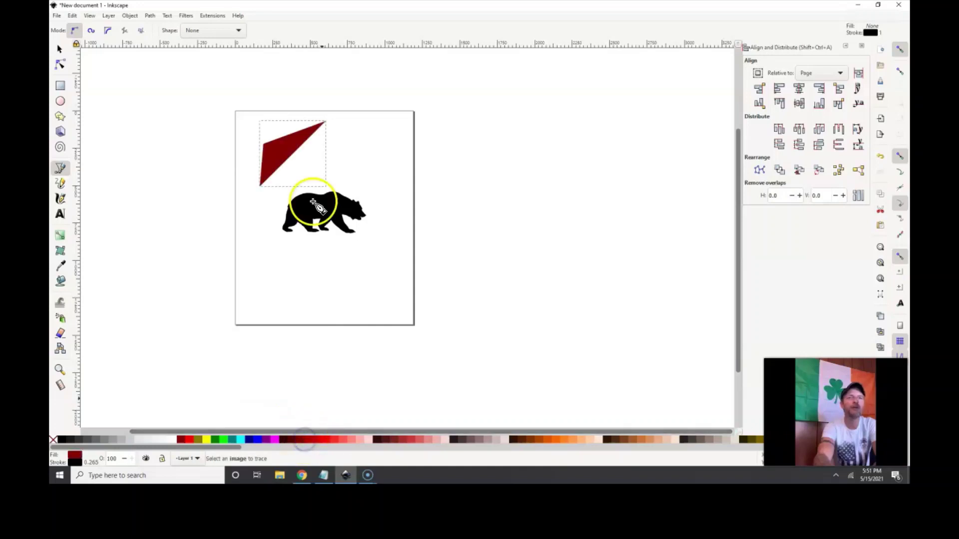
left_click(59, 49)
key("Delete")
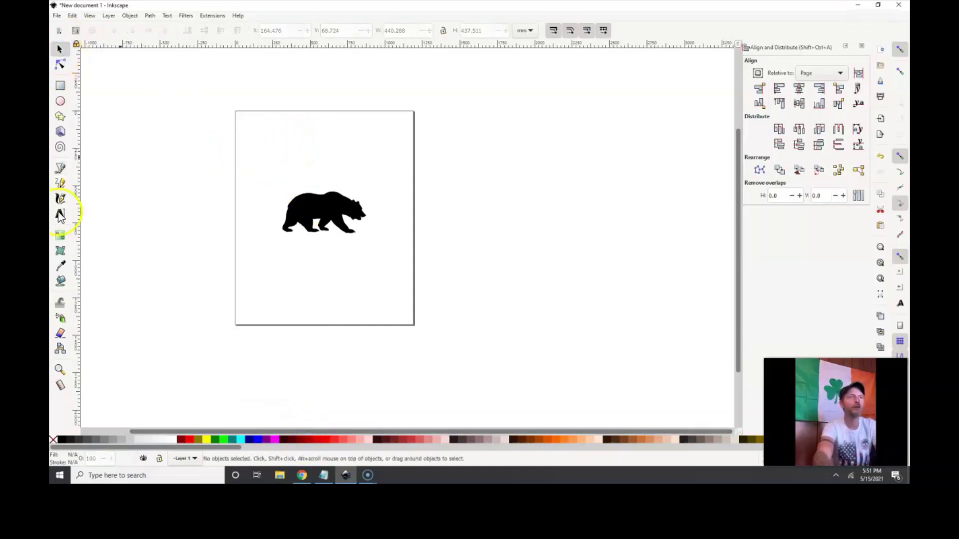
left_click(60, 214)
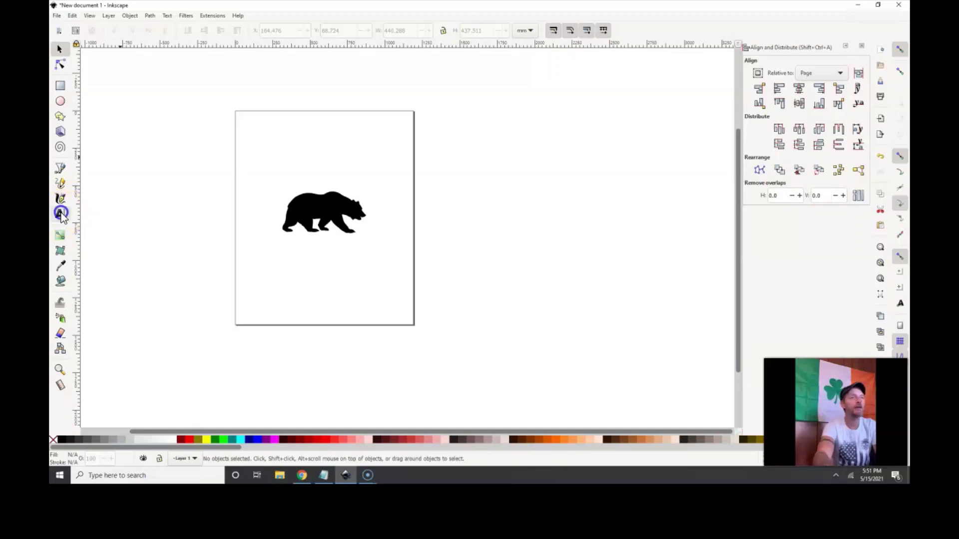
Type MESS near the page top, then enlarge it and centre it above the bear.
left_click(270, 132)
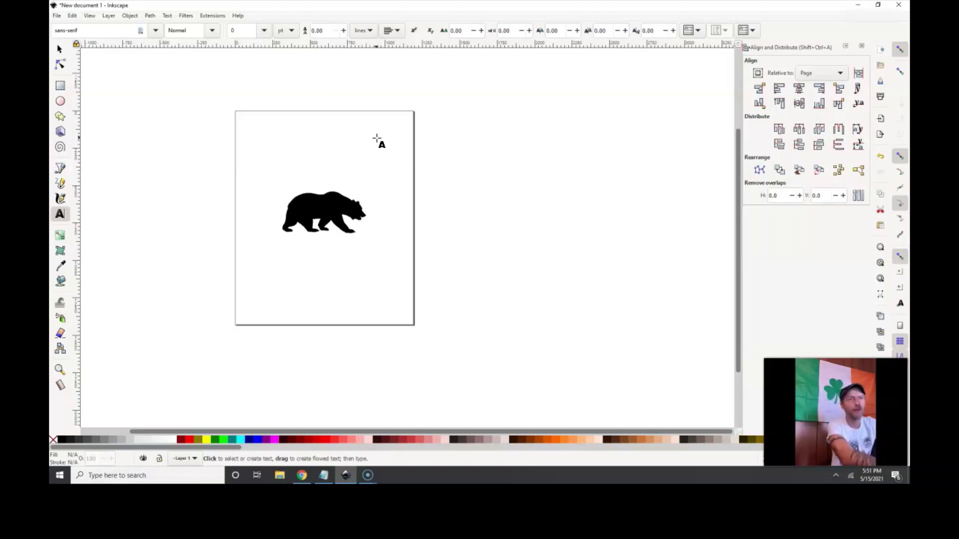
type("oo")
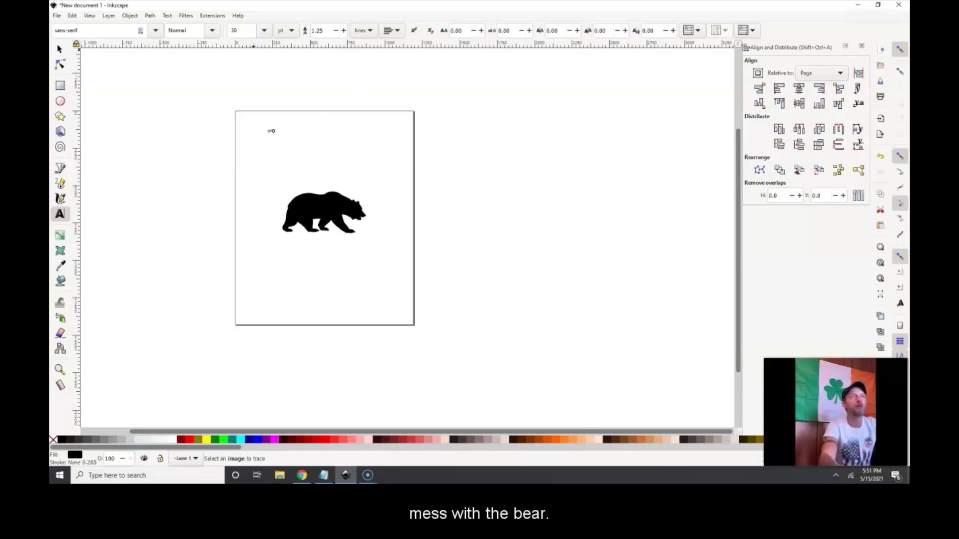
left_click(60, 48)
left_click_drag(277, 136, 361, 197)
left_click_drag(332, 145, 339, 157)
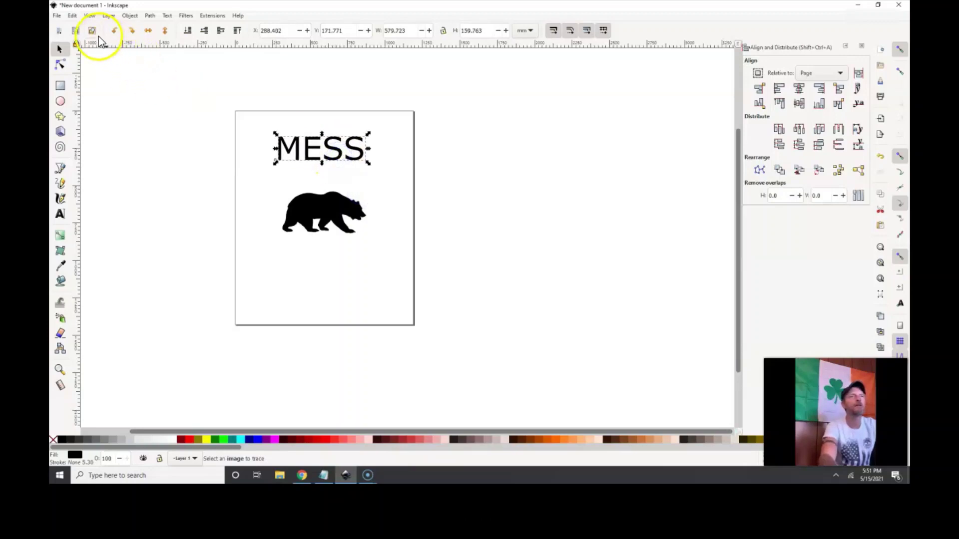
Highlight the MESS text and enter Raleway as its font family.
double_click(292, 142)
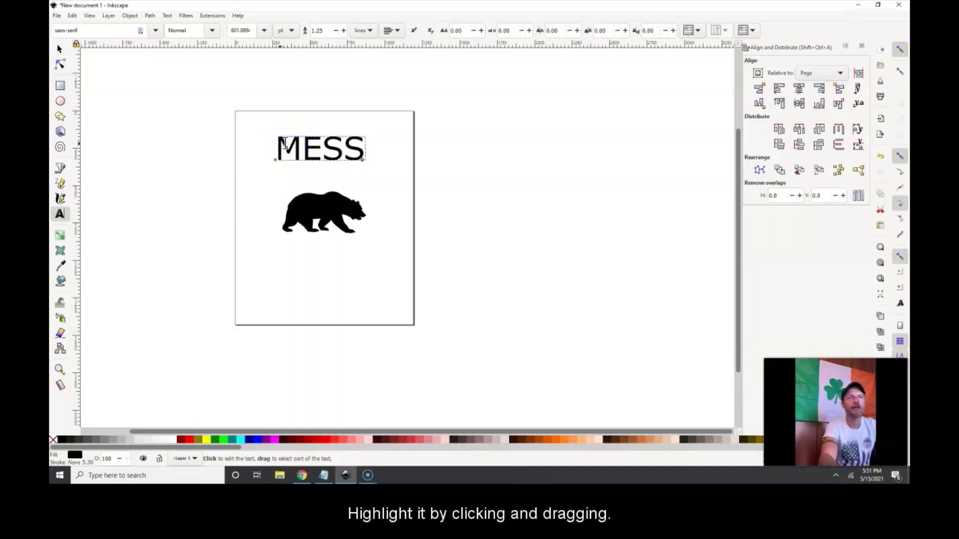
left_click_drag(285, 144, 372, 149)
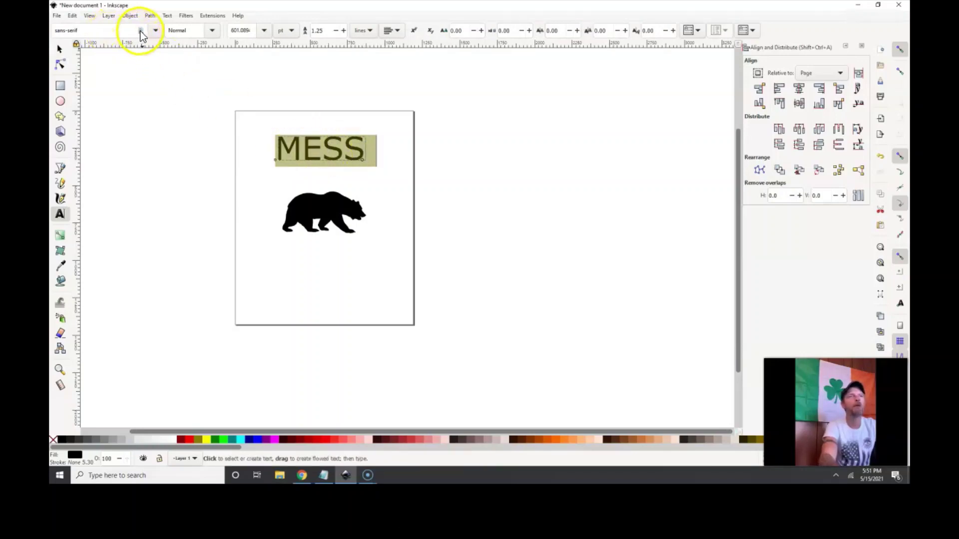
left_click(156, 31)
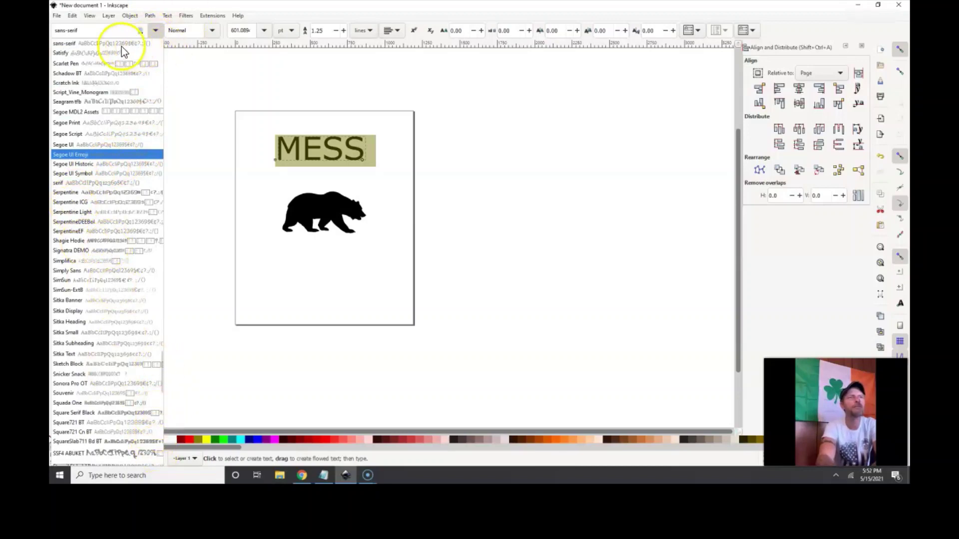
left_click(80, 32)
left_click(159, 31)
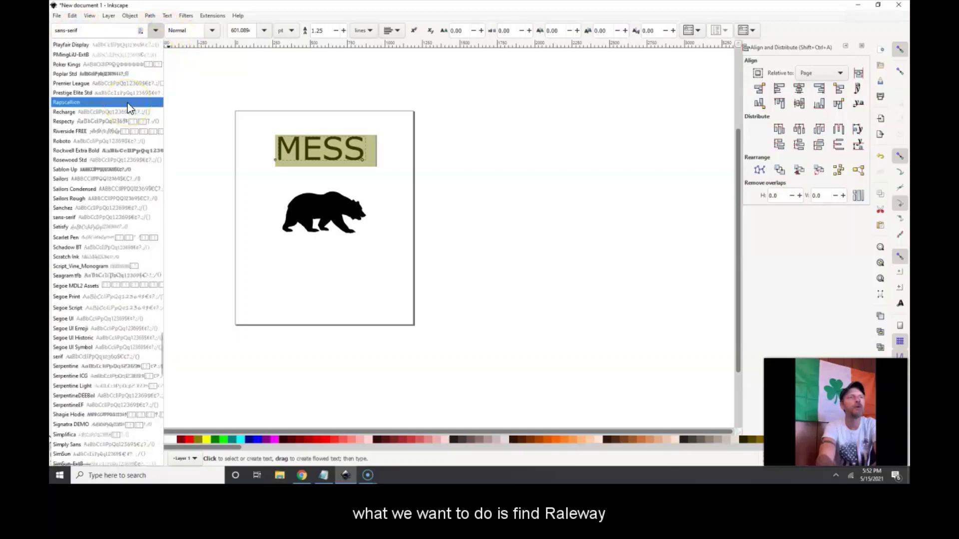
scroll(127, 108, "up", 1)
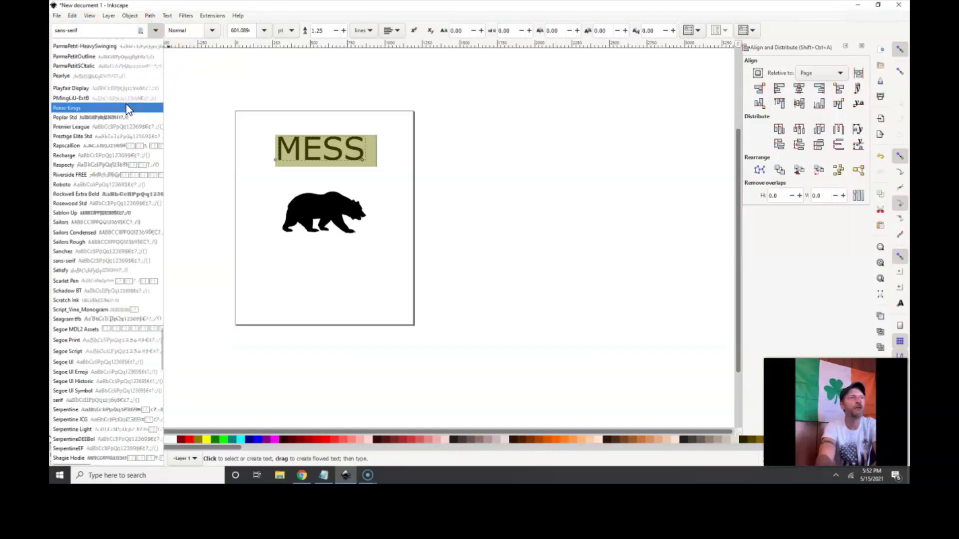
scroll(126, 105, "up", 3)
double_click(80, 31)
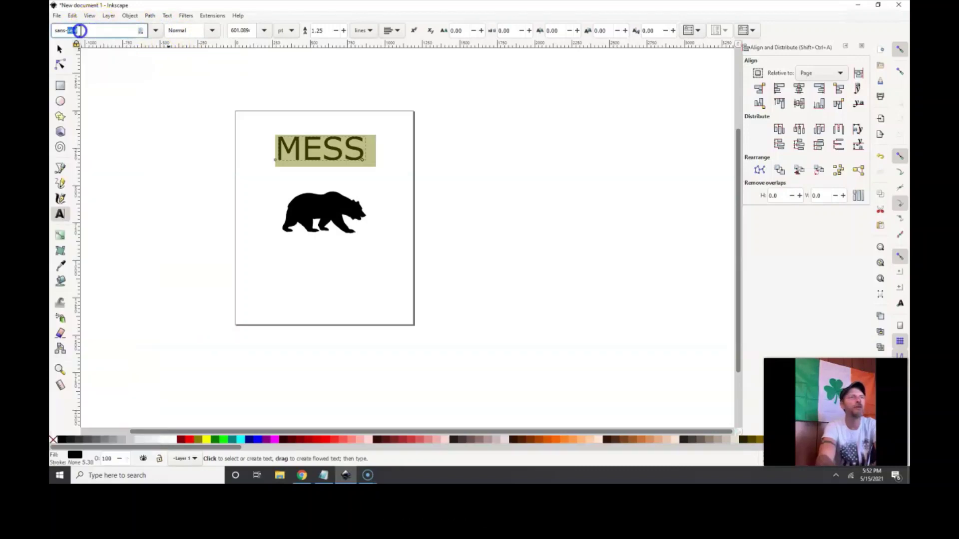
key("ctrl+a")
type("re")
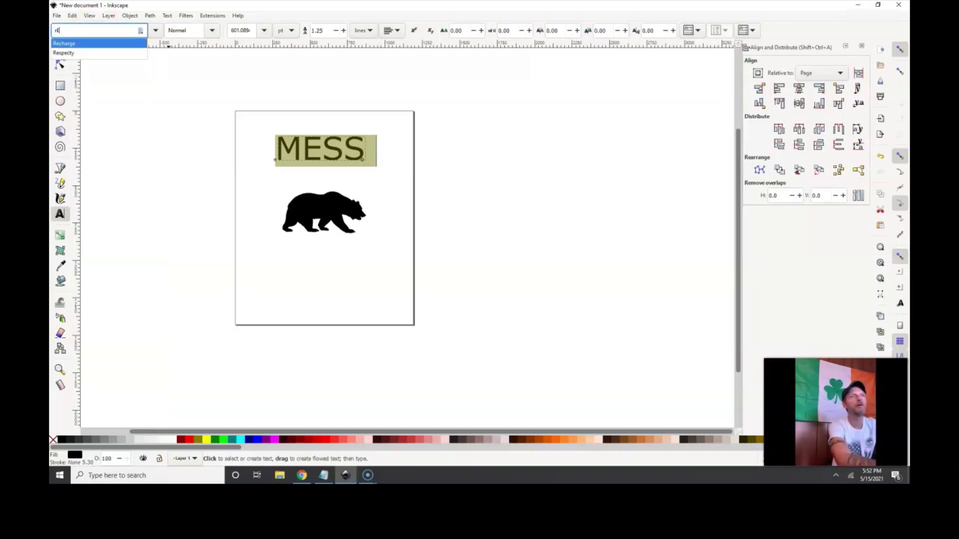
key("BackSpace")
key("BackSpace")
type("Raleway")
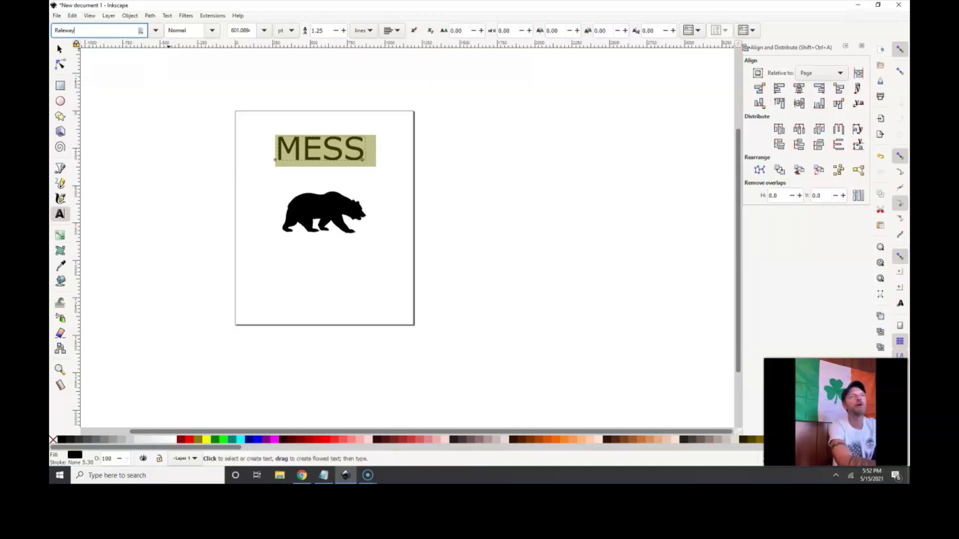
key("Return")
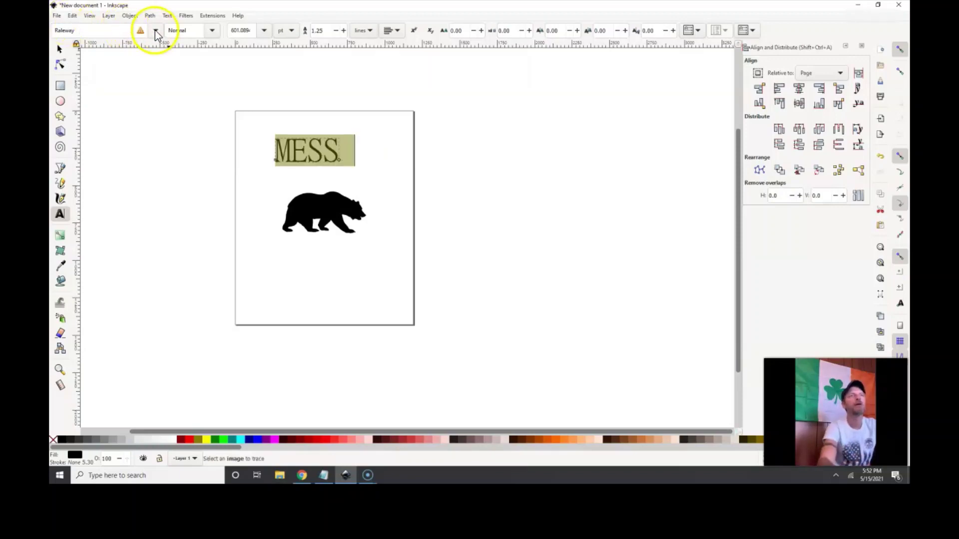
Check the unavailable-font warning and browse the font list for Raleway.
left_click(140, 32)
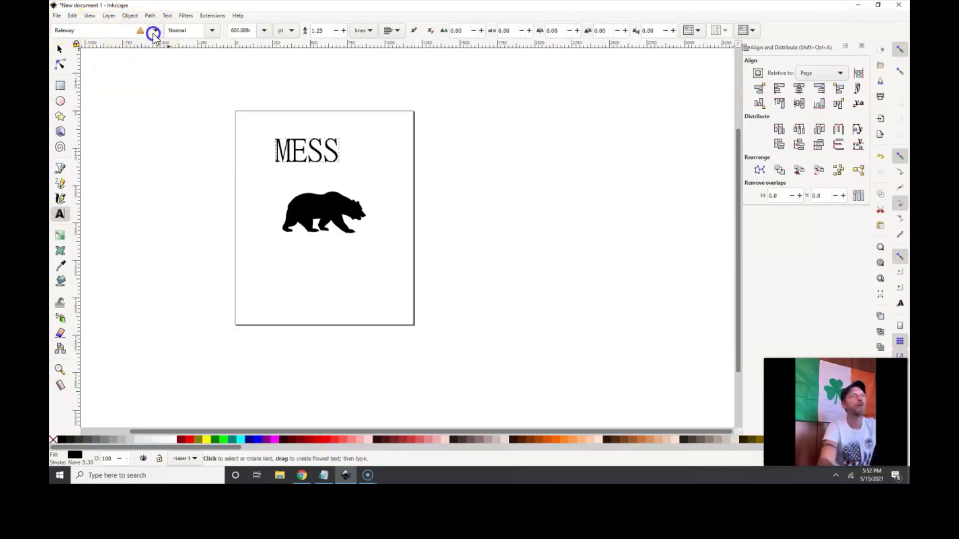
left_click(155, 33)
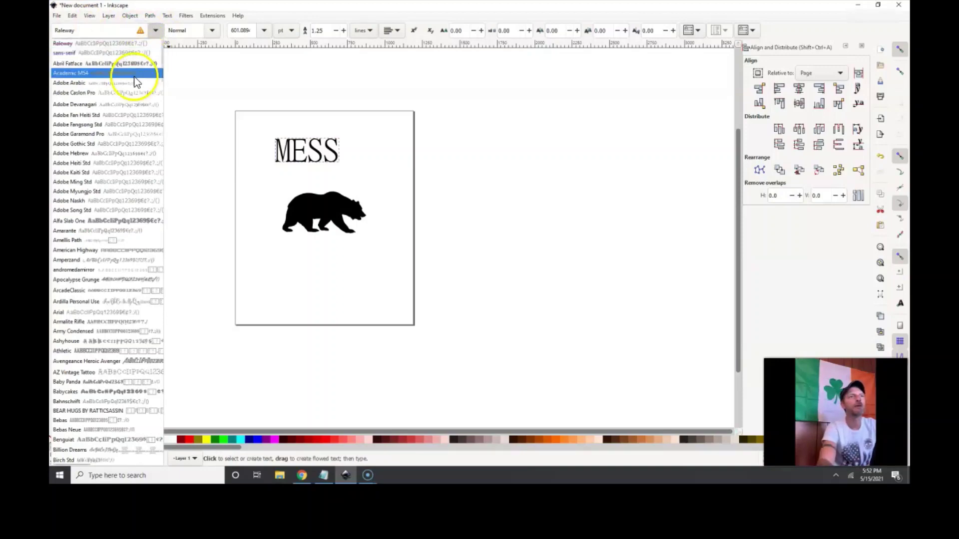
scroll(108, 76, "down", 5)
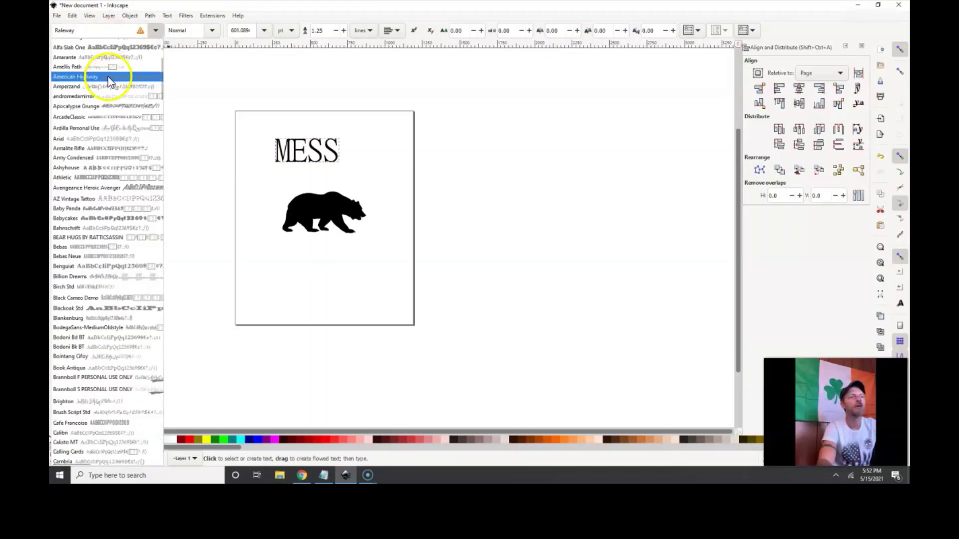
scroll(108, 77, "down", 7)
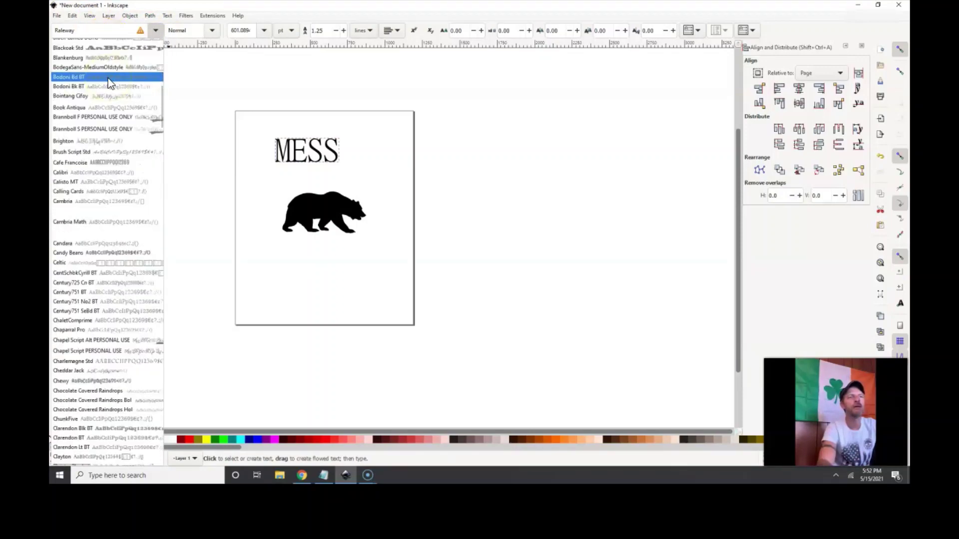
scroll(108, 78, "down", 4)
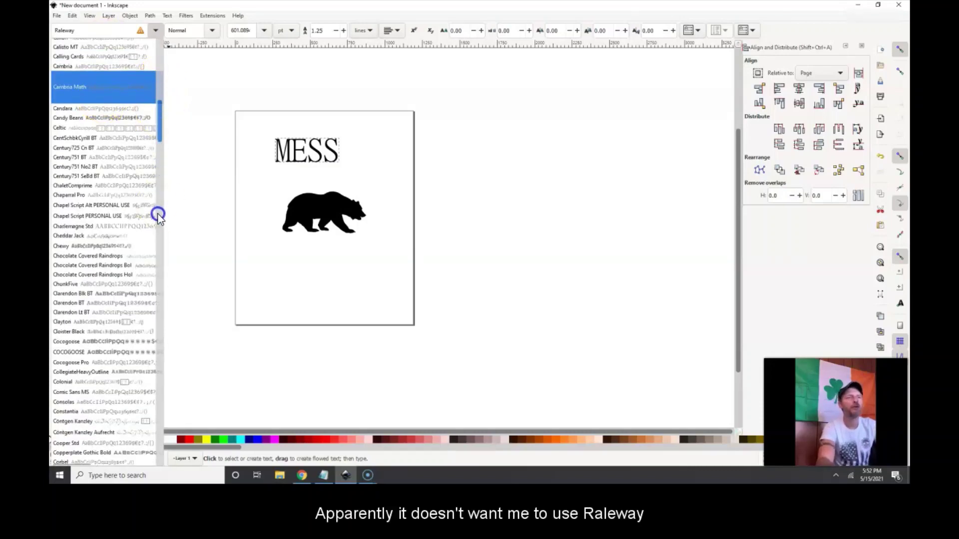
mouse_move(159, 340)
left_mouse_down()
mouse_move(157, 358)
mouse_move(157, 337)
left_mouse_up()
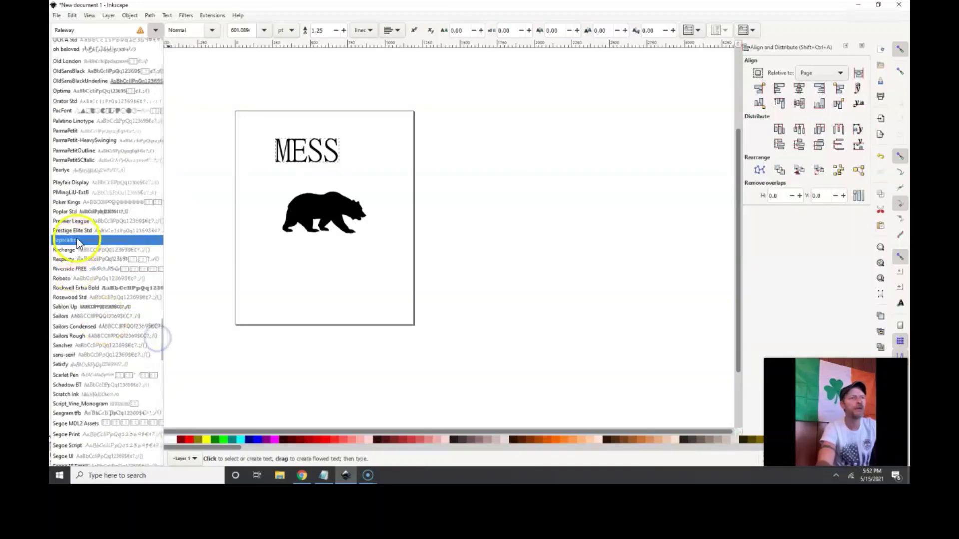
Switch MESS to Roboto, move it up, and centre it horizontally on the page.
left_click(79, 279)
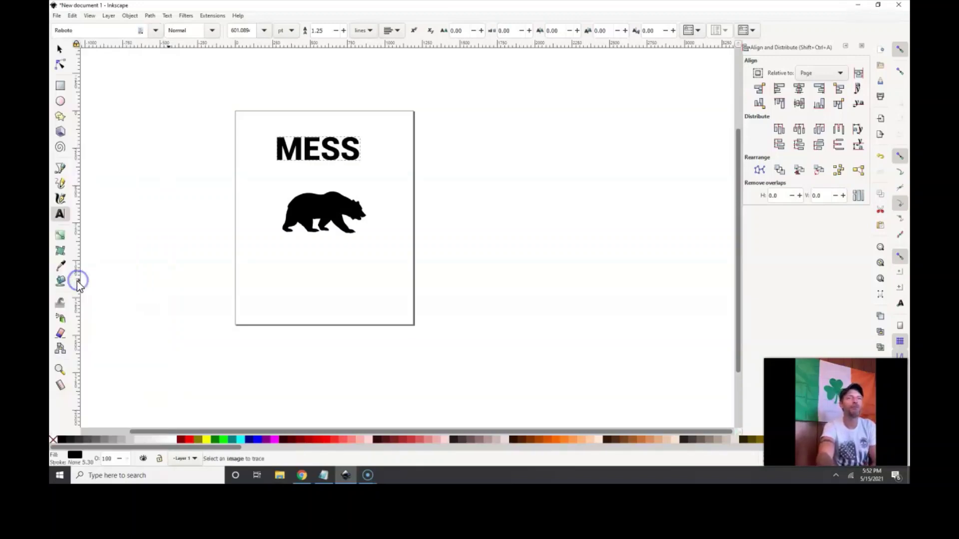
left_click(58, 47)
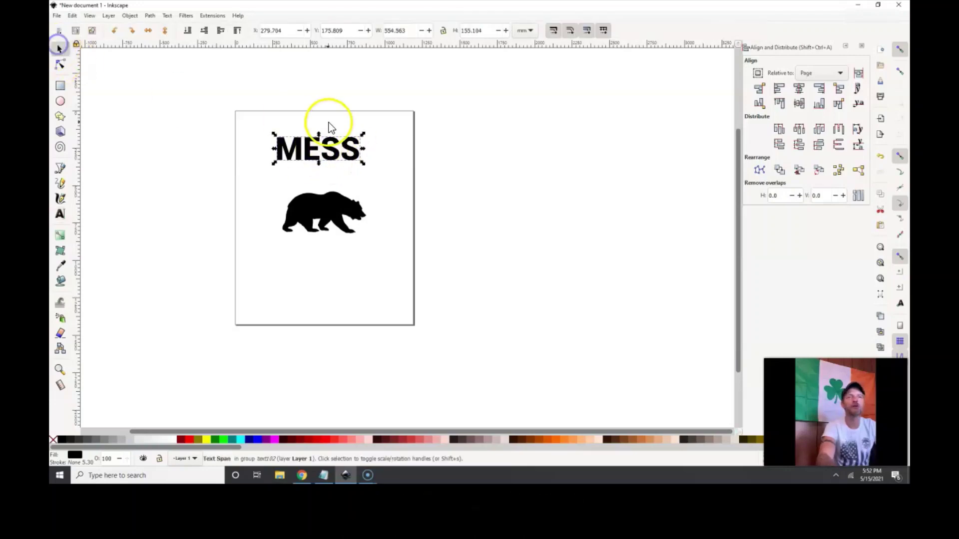
mouse_move(338, 152)
left_mouse_down()
mouse_move(340, 139)
mouse_move(325, 146)
mouse_move(336, 157)
left_mouse_up()
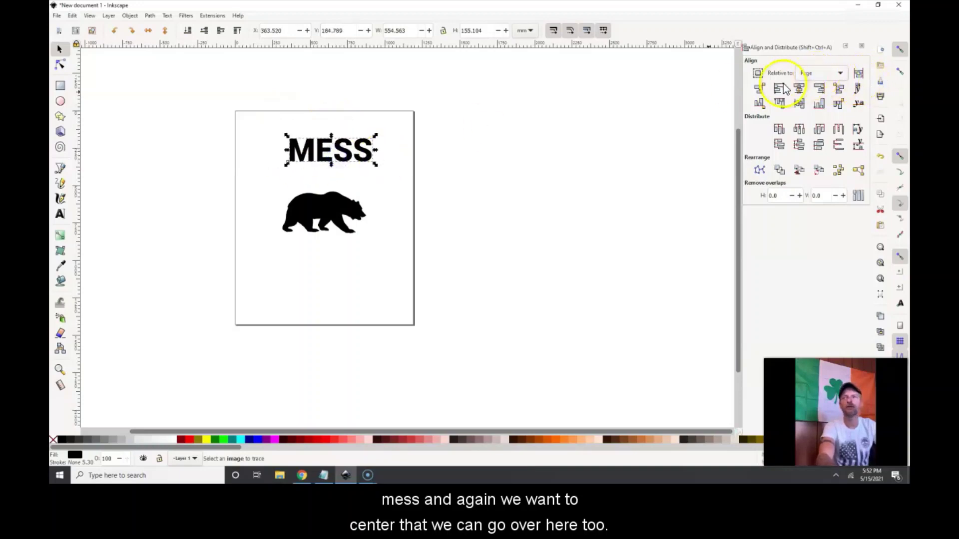
left_click(799, 90)
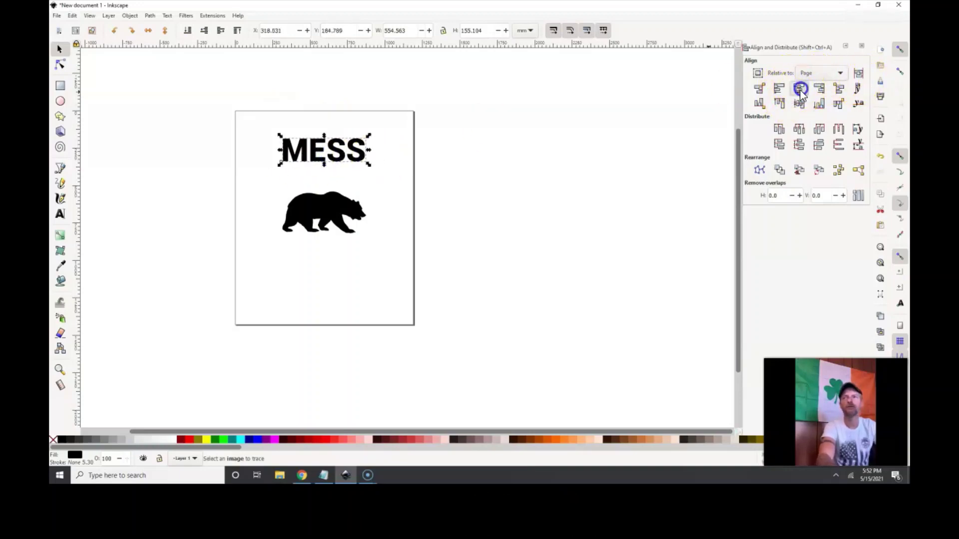
left_click(510, 127)
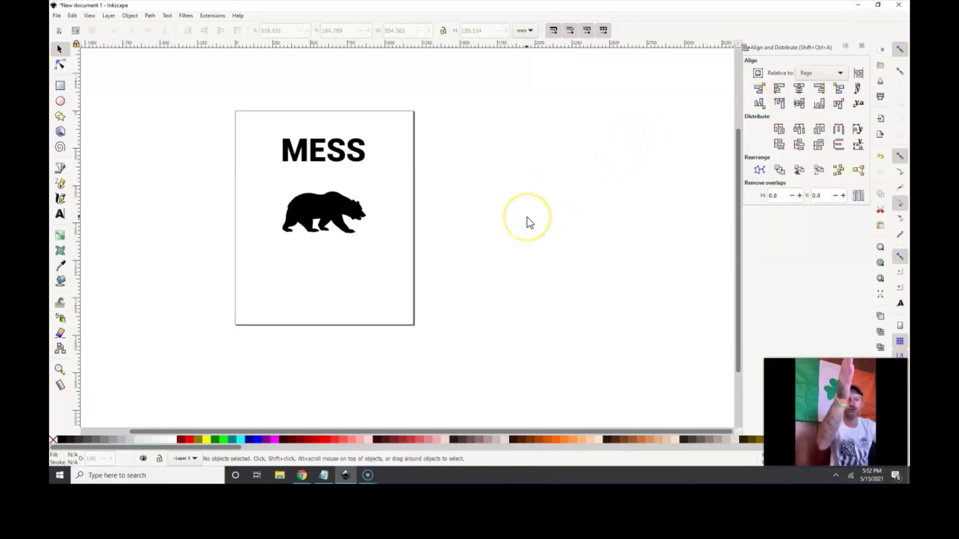
Duplicate MESS and drag the copy below the original.
left_click(541, 162)
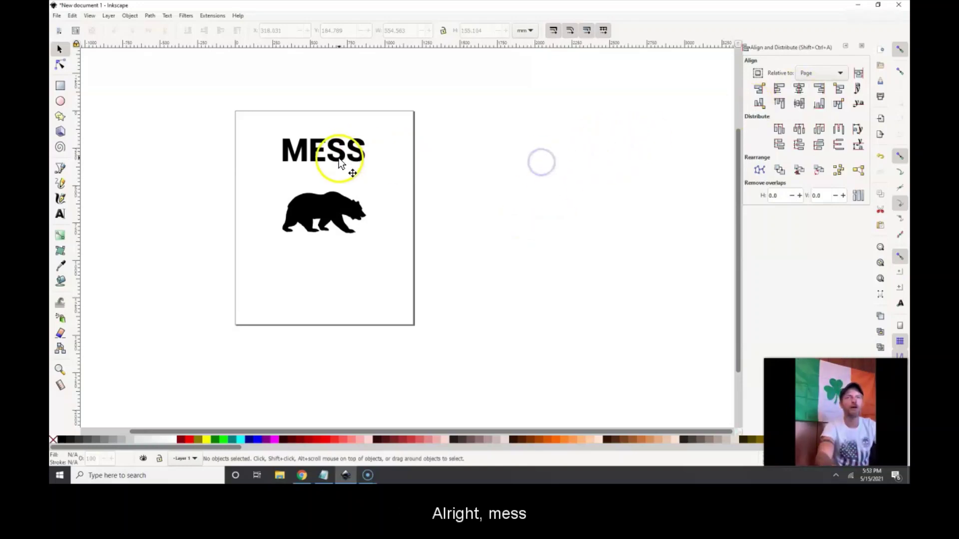
mouse_move(339, 163)
left_mouse_down()
mouse_move(339, 140)
mouse_move(336, 150)
left_mouse_up()
key("ctrl+z")
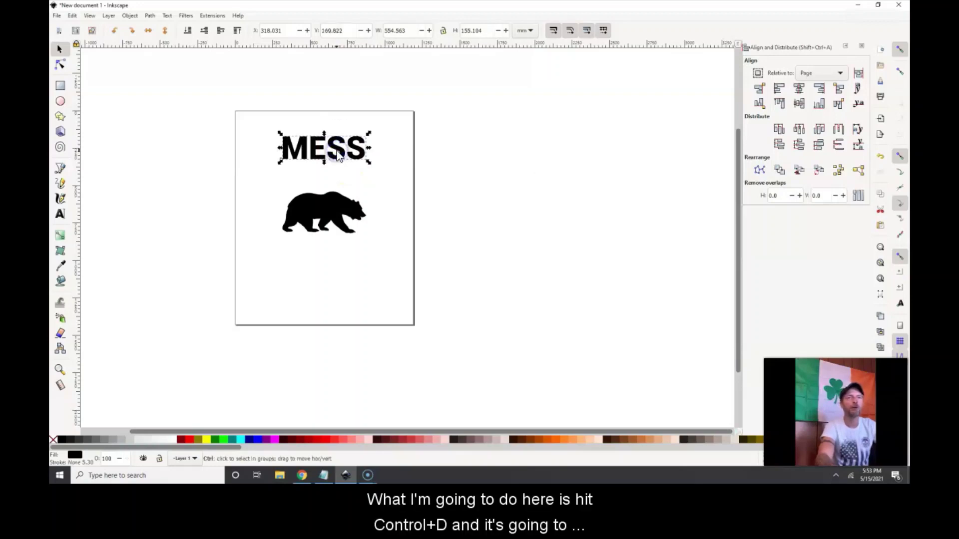
key("ctrl")
key("ctrl+d")
left_click(337, 133)
left_click_drag(337, 133, 340, 169)
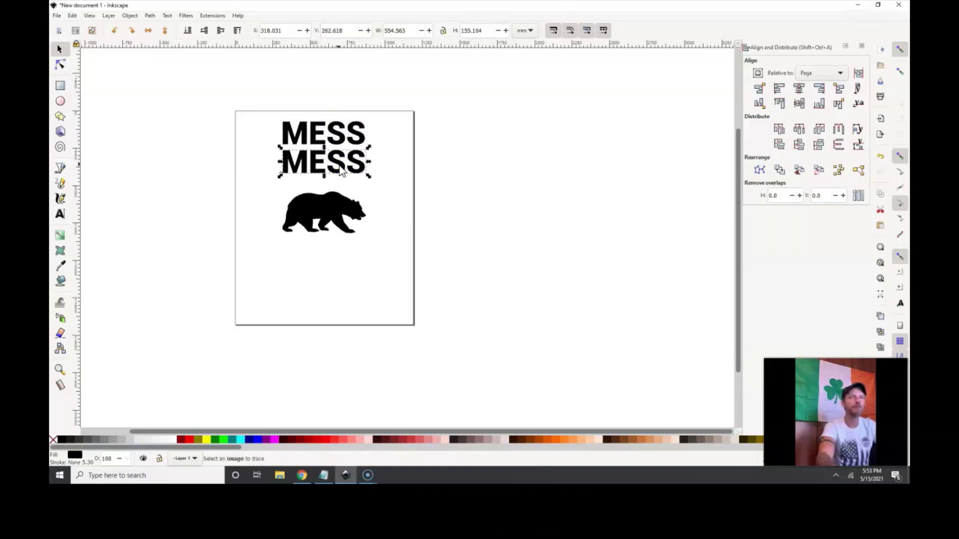
Retype the copy as WITH THE BEAR, shrink it to about half size, and centre it.
double_click(340, 169)
left_click_drag(285, 156, 374, 164)
type("W")
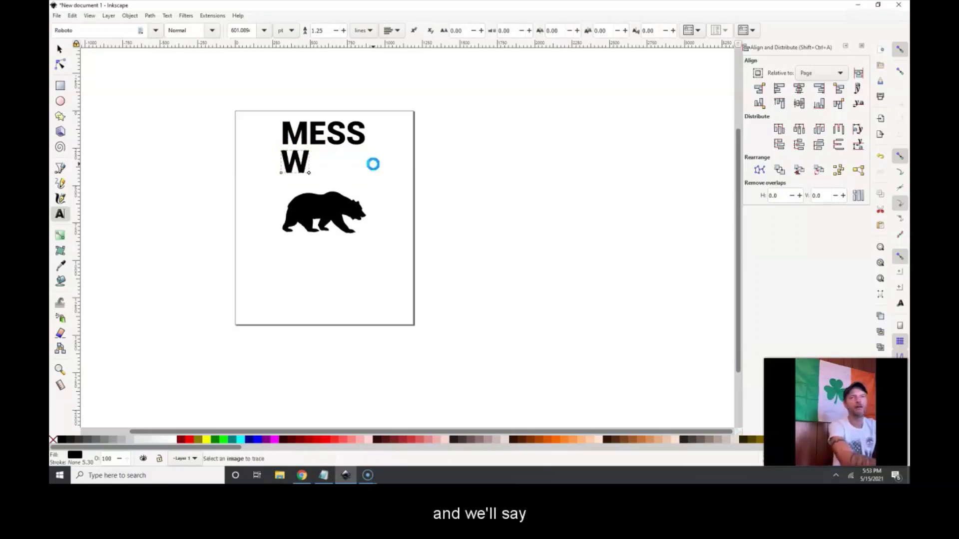
type("ITH THE BEAR")
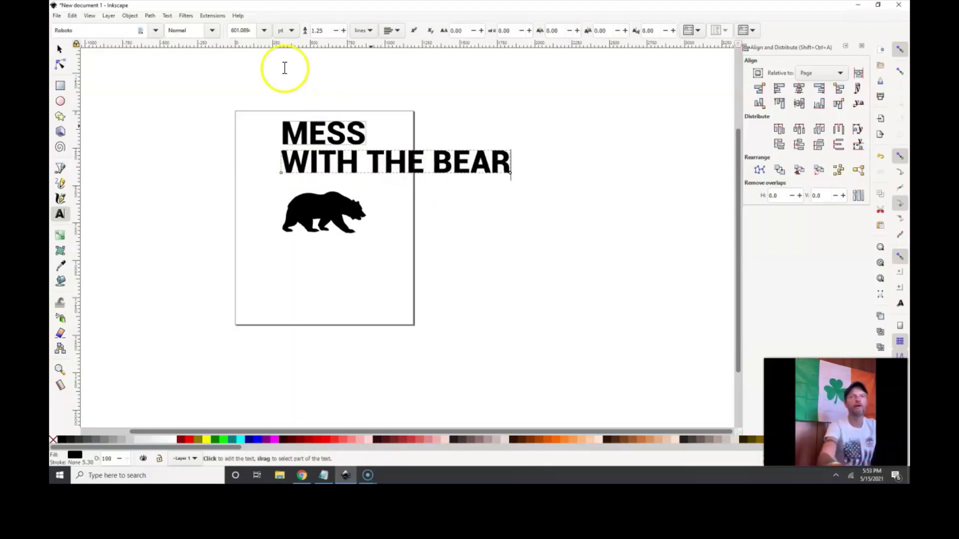
left_click(60, 49)
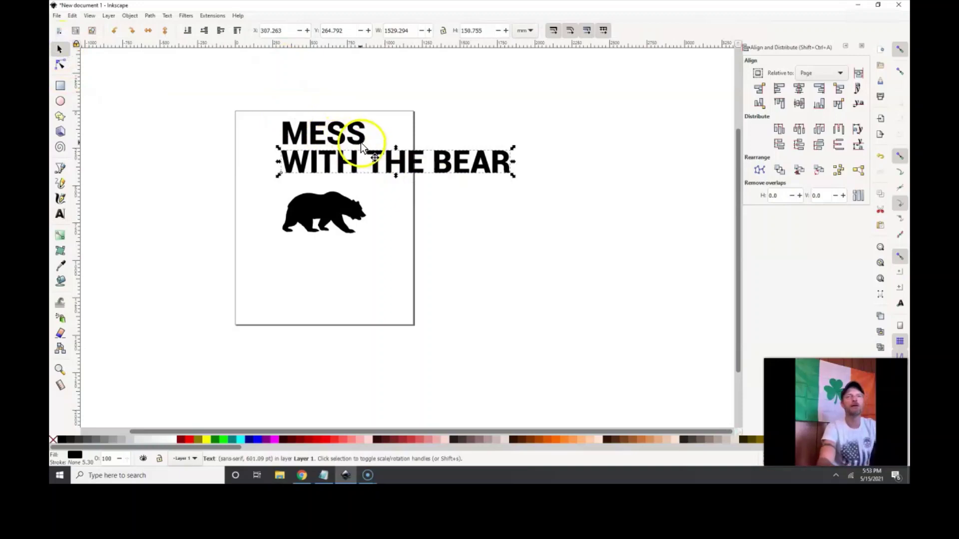
left_click(798, 88)
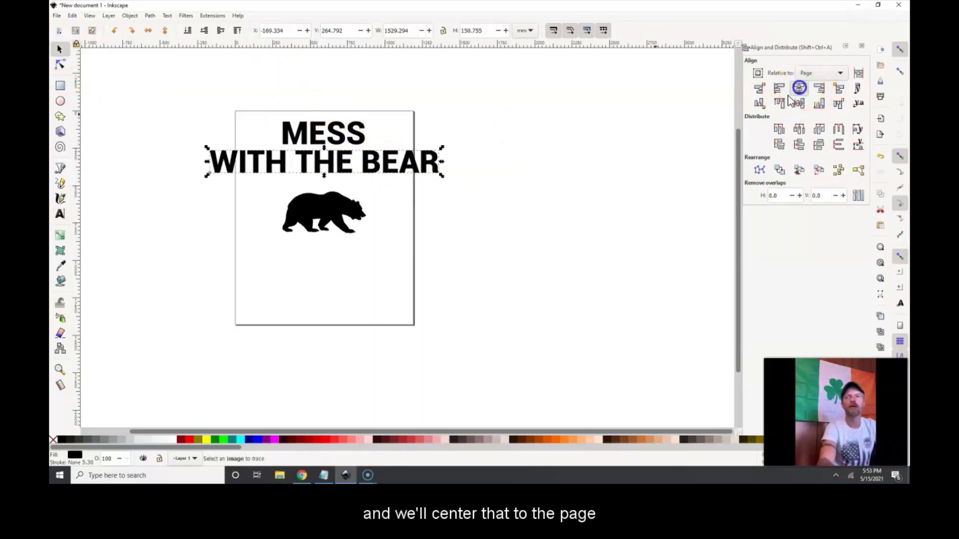
left_click_drag(443, 177, 391, 170)
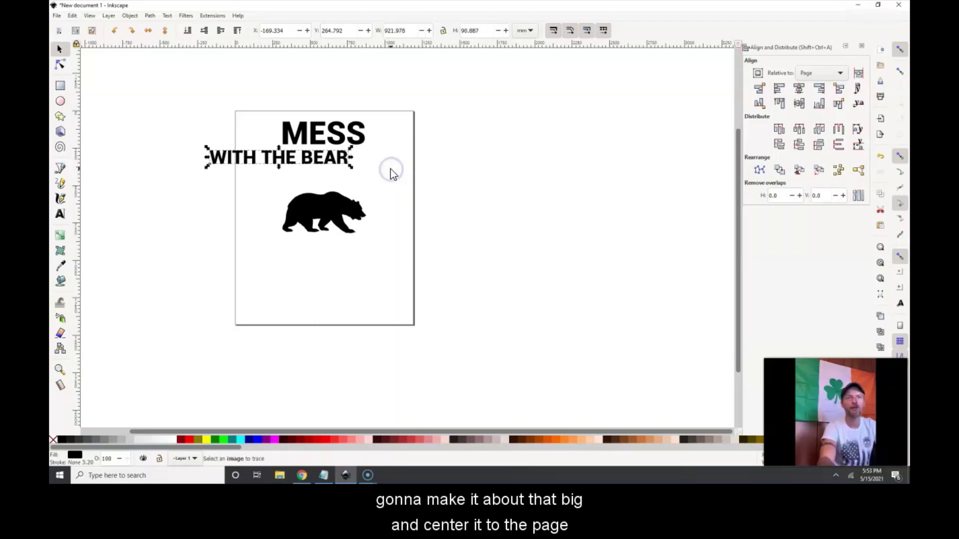
left_click(800, 87)
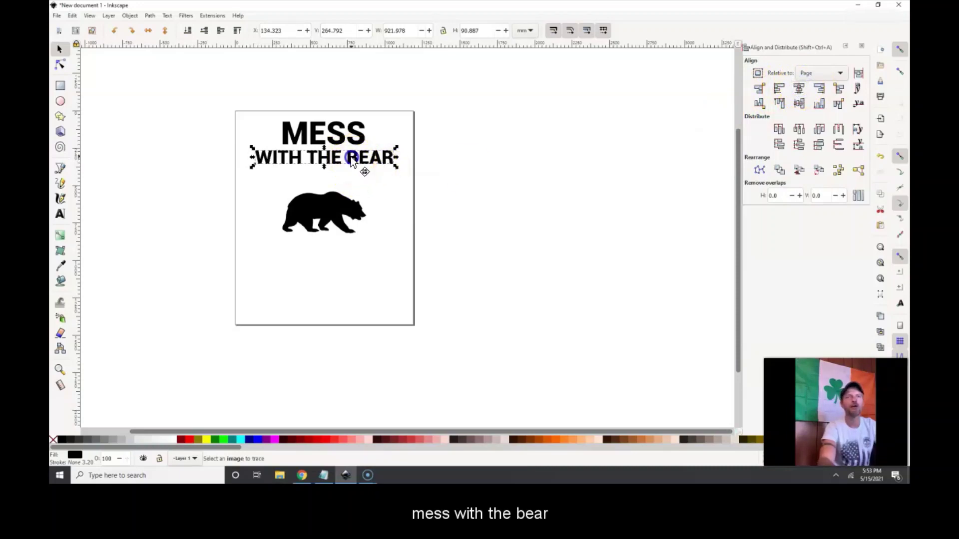
left_click_drag(350, 157, 400, 175)
left_click(359, 142)
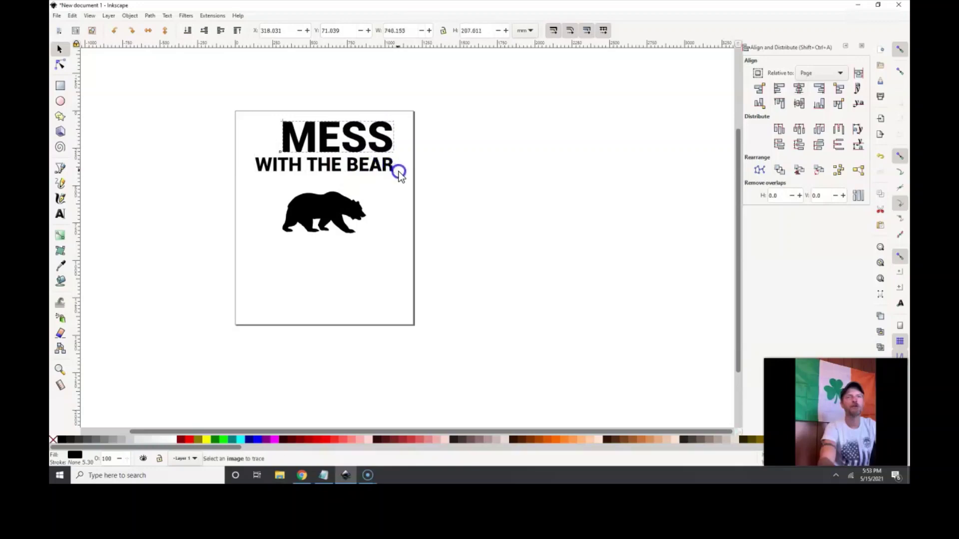
Re-centre MESS, enlarge and centre the bear, and nudge the bear and WITH THE BEAR down.
left_click(799, 87)
left_click(443, 160)
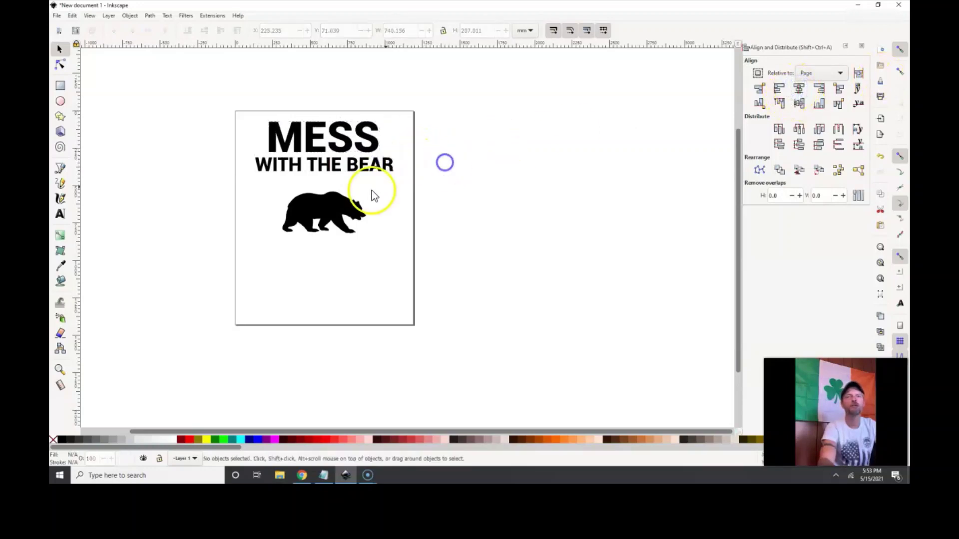
left_click(315, 205)
left_click_drag(369, 190, 404, 168)
left_click(799, 88)
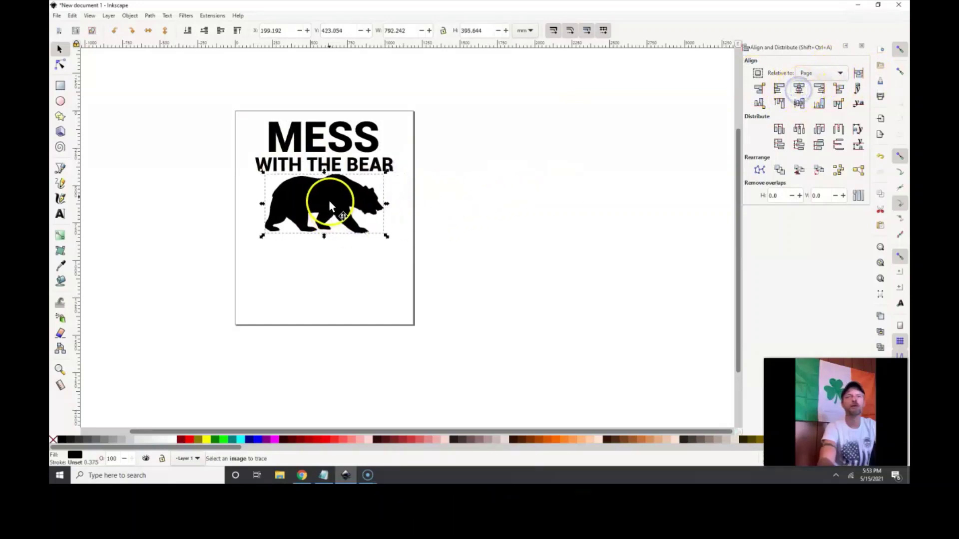
left_click_drag(329, 200, 331, 197)
left_click_drag(335, 164, 337, 171)
left_click(486, 184)
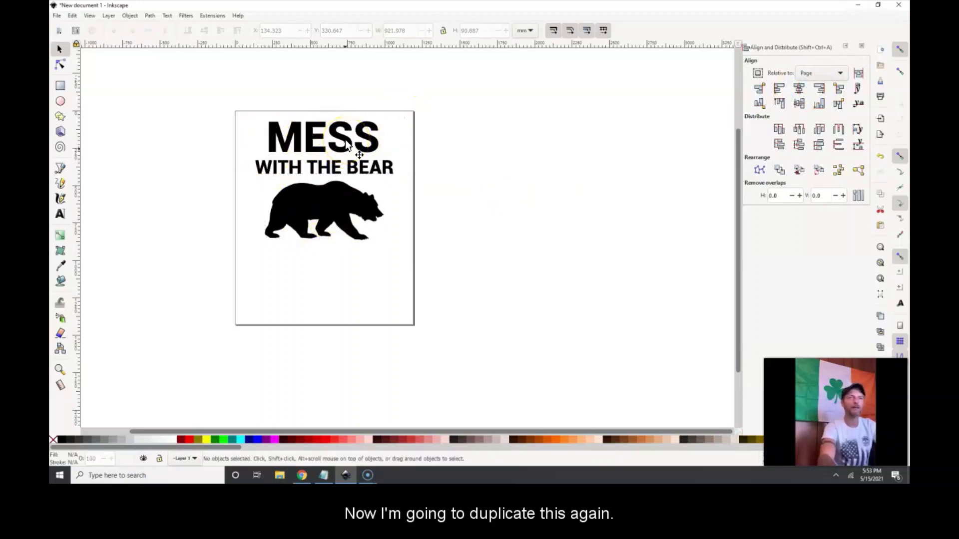
Duplicate WITH THE BEAR below the bear, retype it as GET, and centre it.
left_click(337, 168)
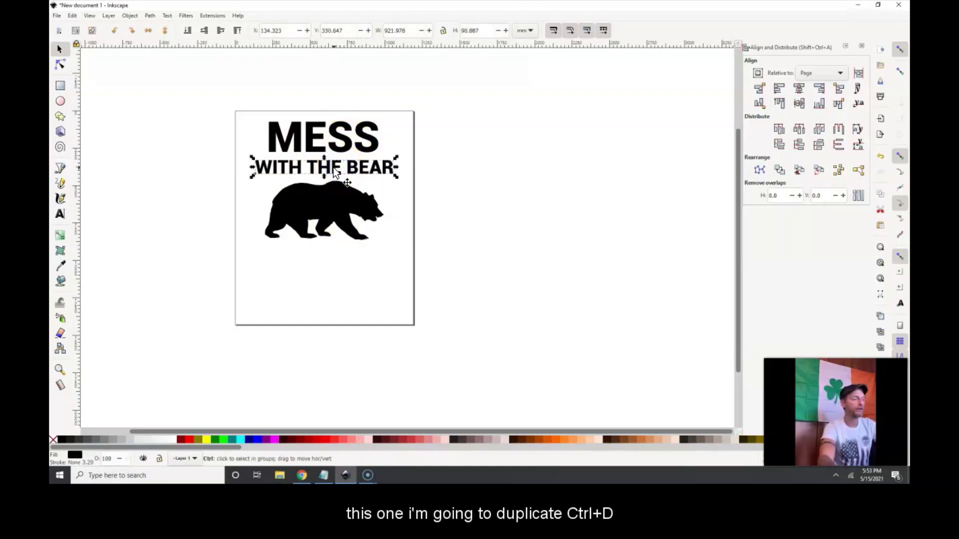
key("ctrl+s")
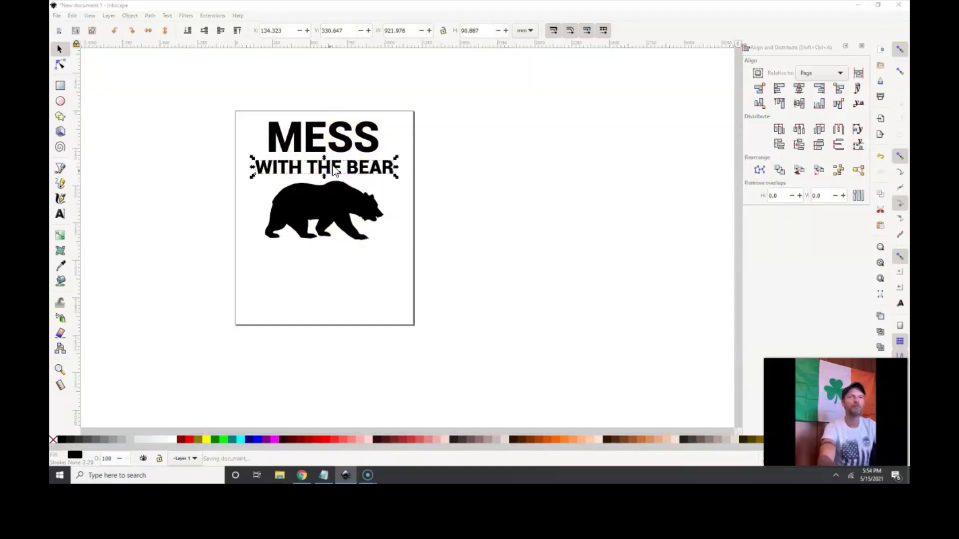
left_click(348, 189)
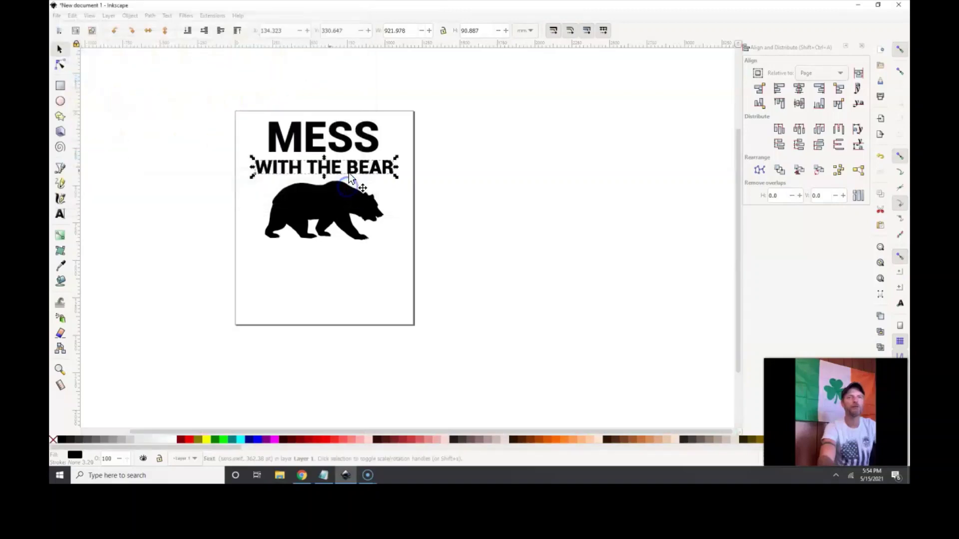
key("ctrl+d")
left_click_drag(349, 171, 341, 260)
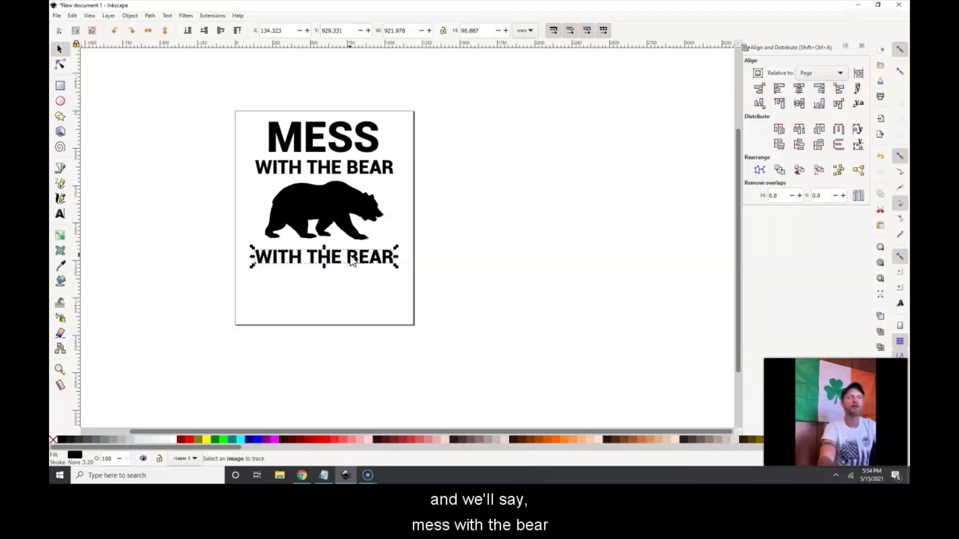
double_click(352, 257)
key("ctrl+a")
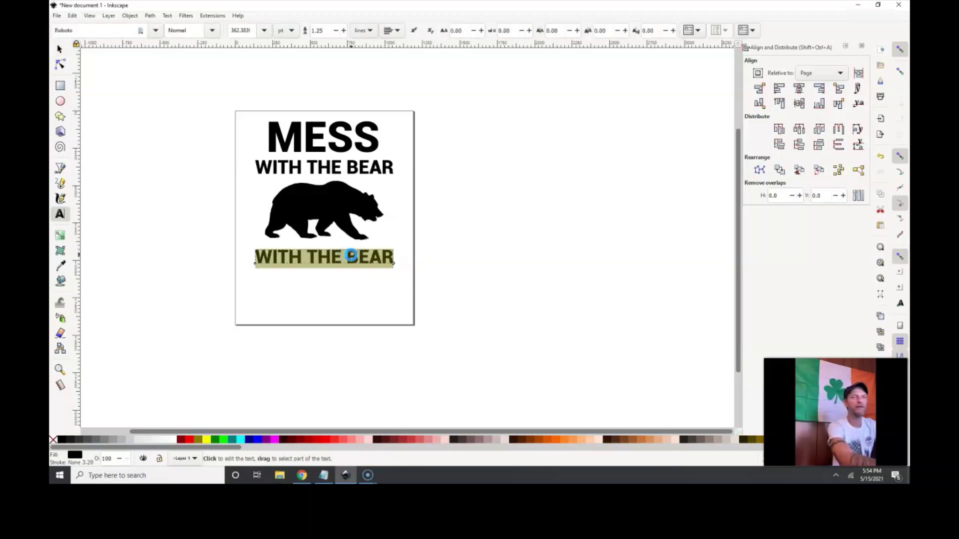
type("GET")
left_click(60, 49)
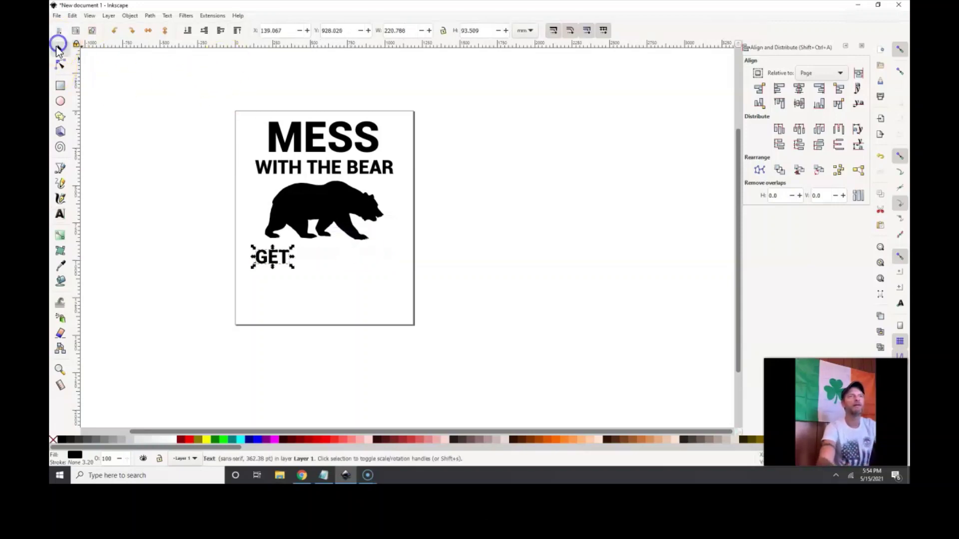
left_click_drag(272, 261, 323, 260)
left_click(798, 92)
Duplicate MESS and move the copy below GET.
left_click(345, 145)
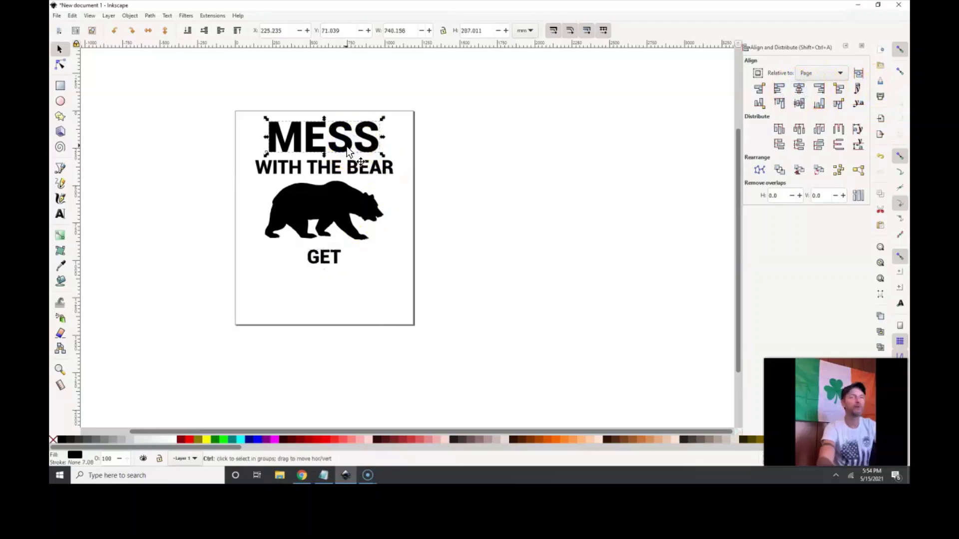
key("ctrl+d")
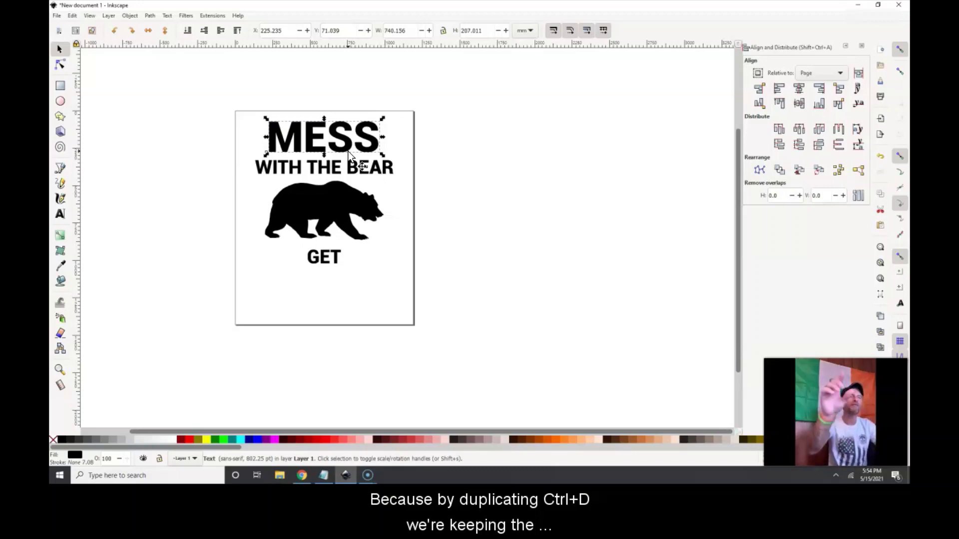
left_click(343, 143)
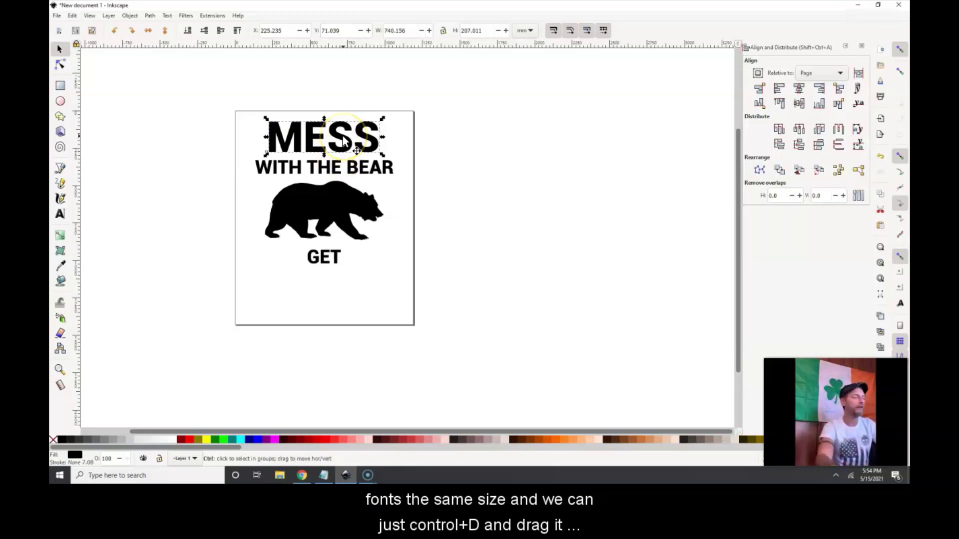
left_click_drag(343, 143, 325, 297)
Change the lower copy of MESS to read MAULED and centre it horizontally on the page.
left_click(346, 288)
double_click(345, 288)
key("ctrl+a")
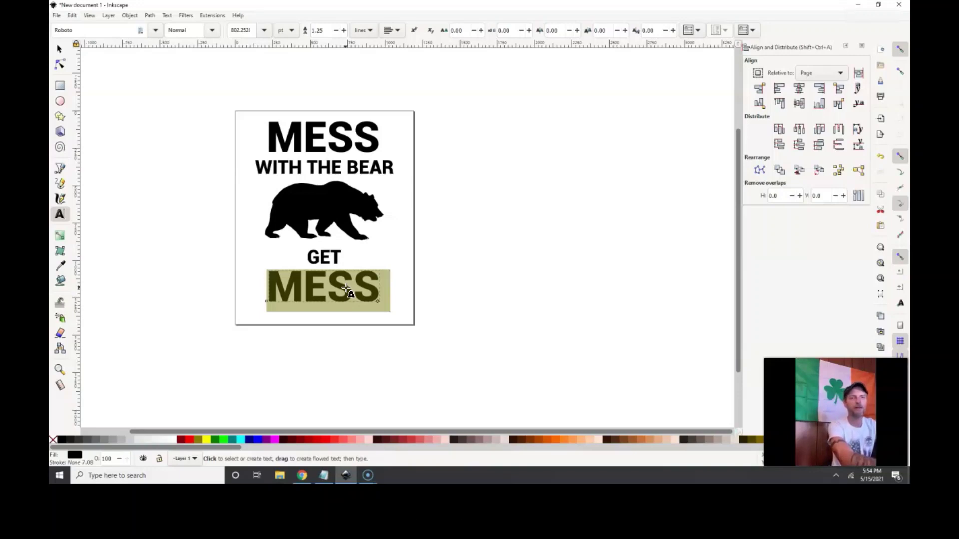
type("MAULED")
left_click(319, 180)
left_click(59, 49)
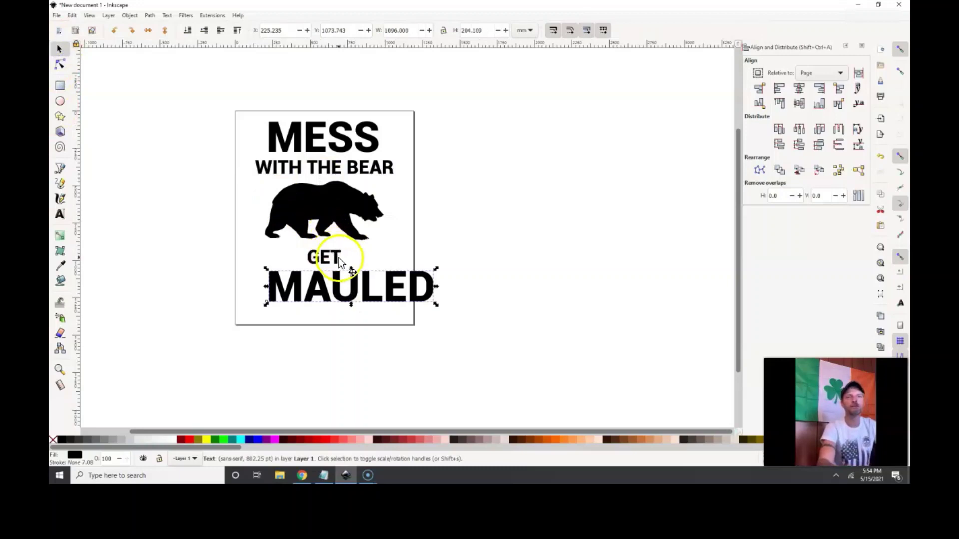
left_click(802, 88)
left_click(541, 205)
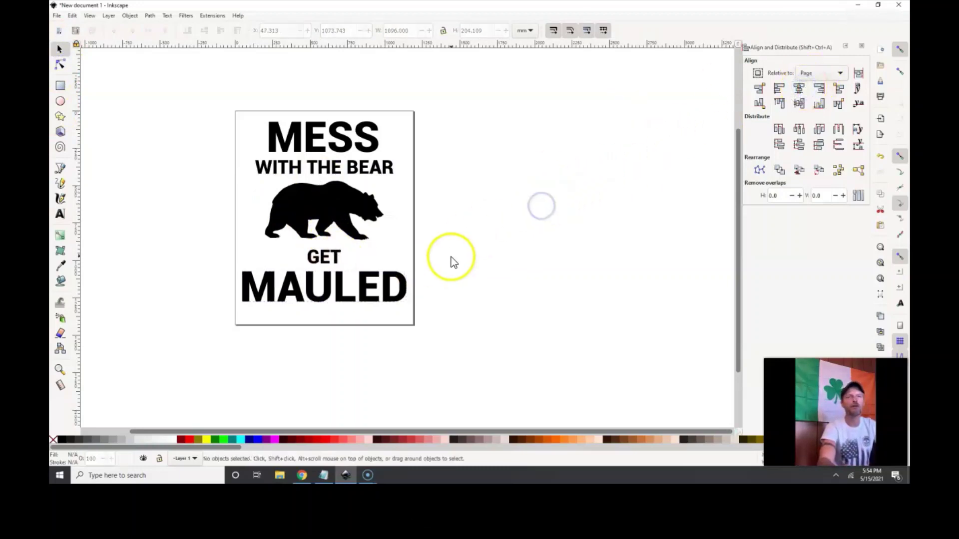
Nudge the MAULED text slightly upward so it sits closer under GET.
left_click(397, 282)
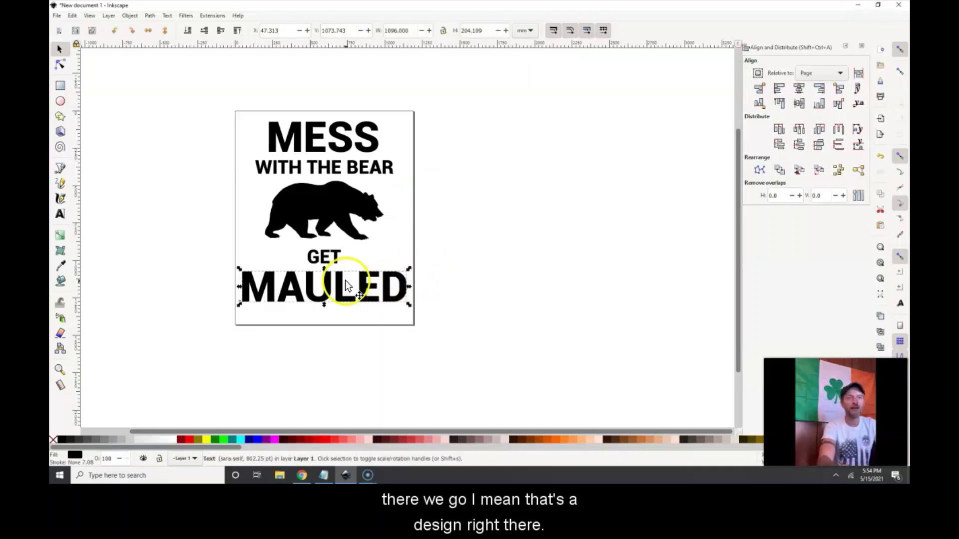
left_click_drag(341, 290, 339, 287)
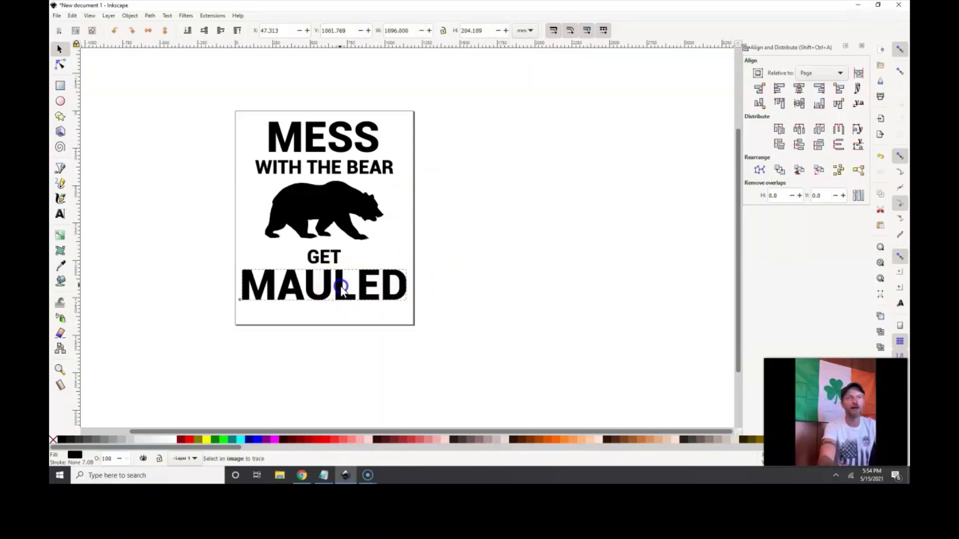
left_click(502, 296)
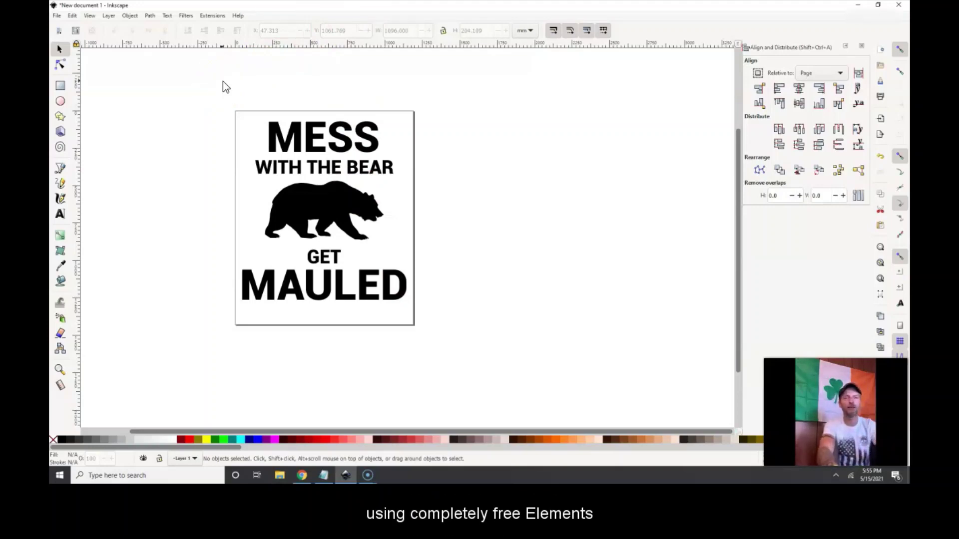
Group the bear and all four text lines, then centre the group horizontally on the page.
left_click_drag(174, 88, 521, 387)
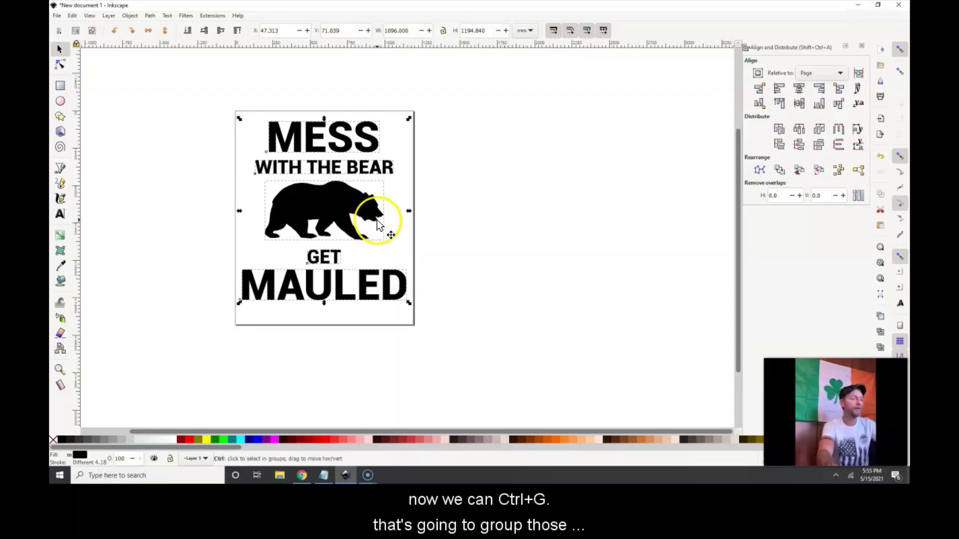
key("ctrl+g")
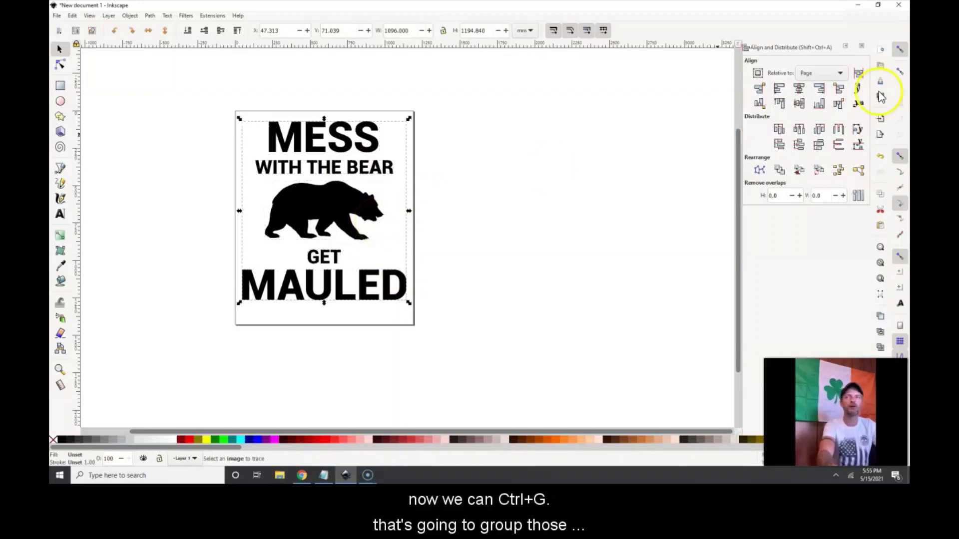
left_click(799, 89)
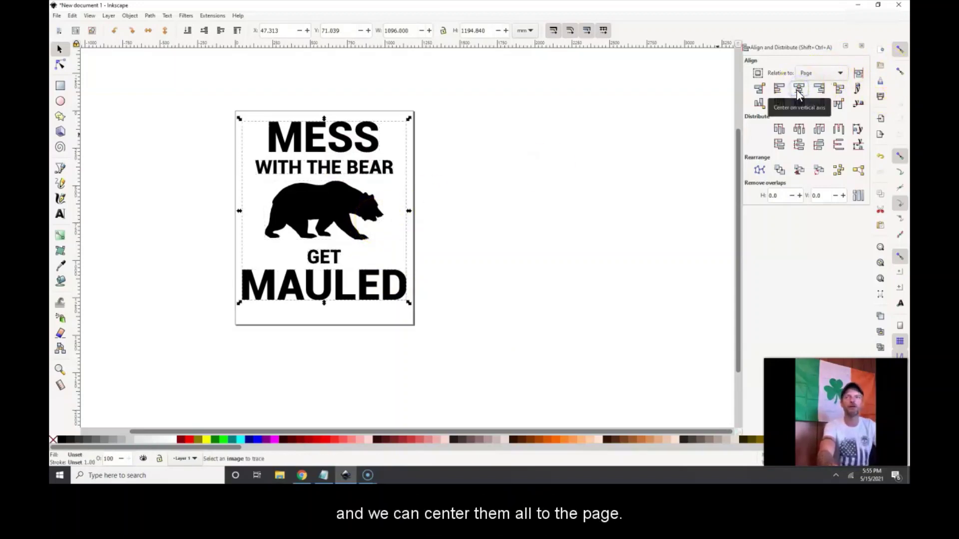
left_click(564, 176)
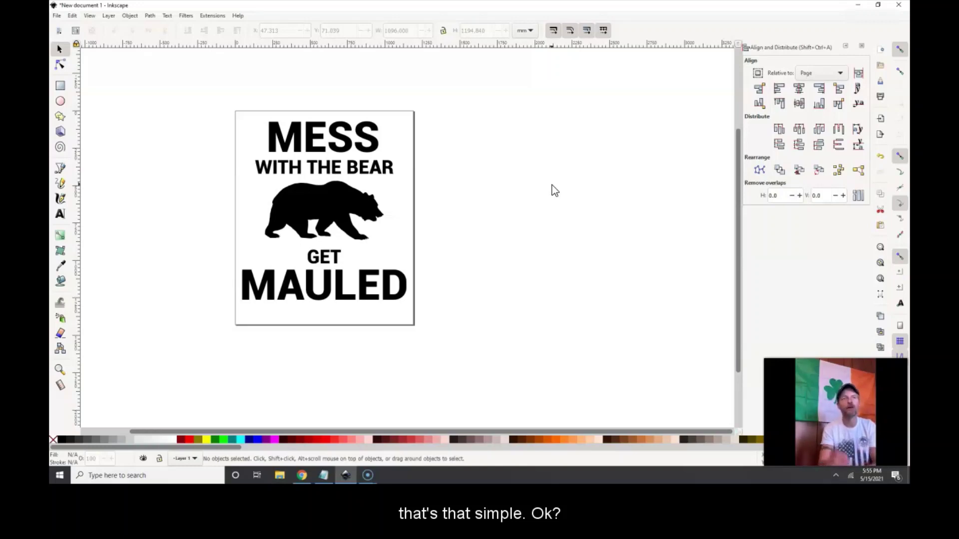
Change the PNG export resolution from 96 to 300 dpi and export the drawing.
left_click(56, 16)
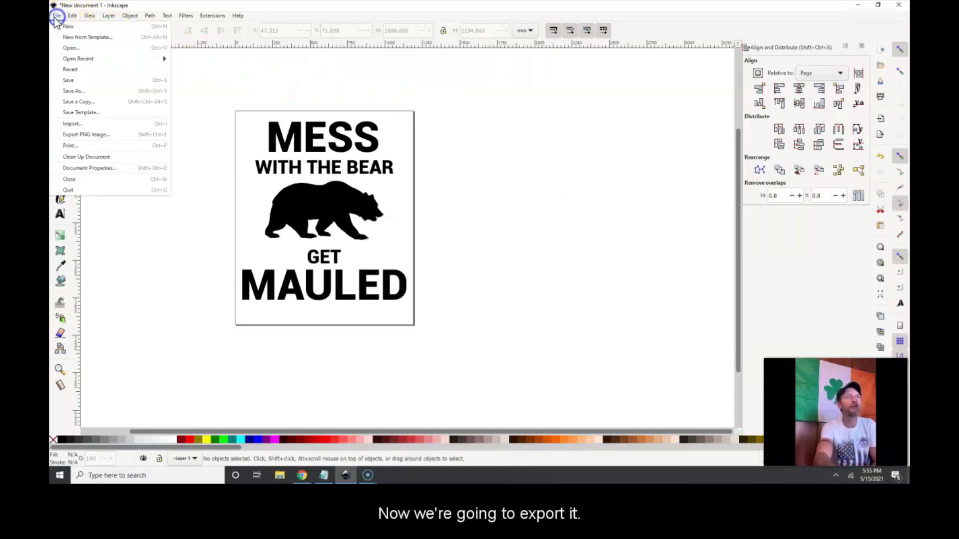
left_click(86, 135)
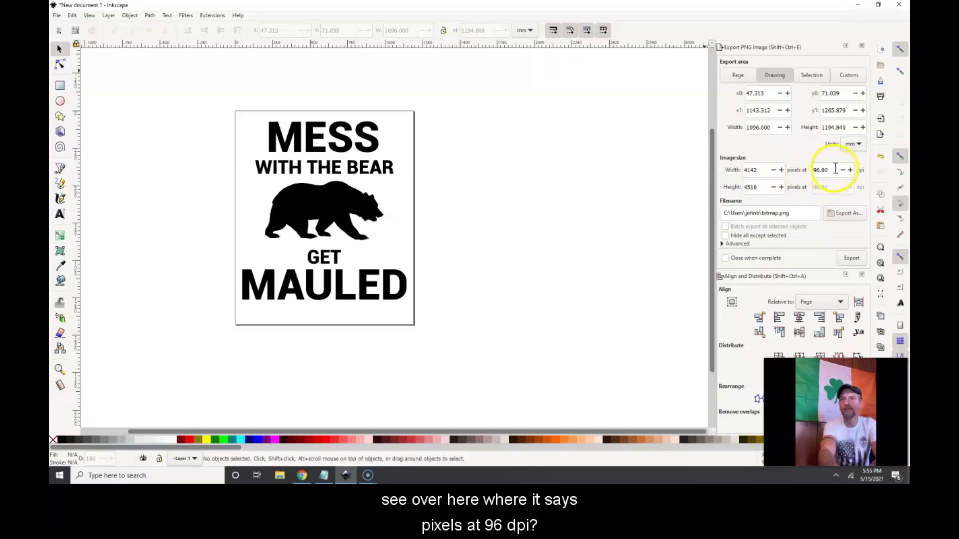
left_click(834, 171)
left_click_drag(834, 171, 794, 175)
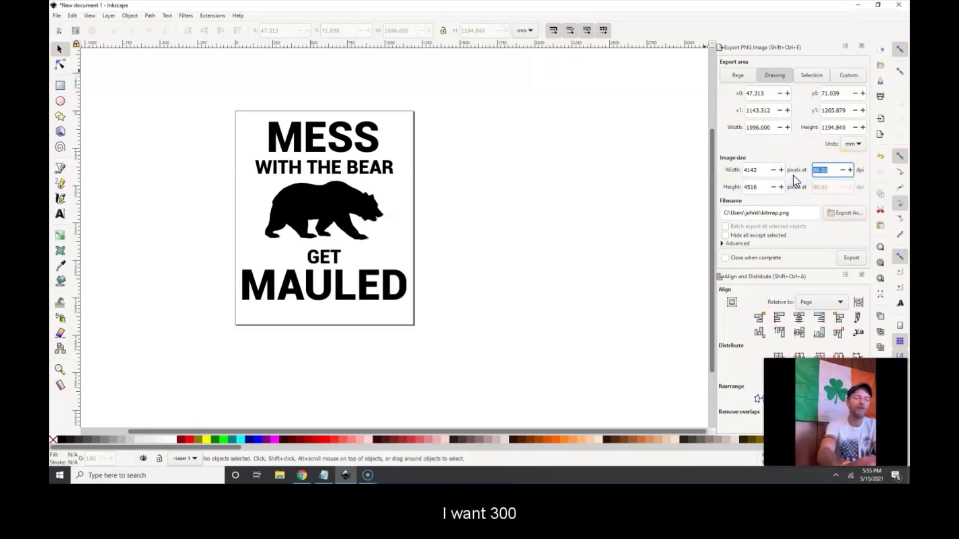
type("300")
key("Return")
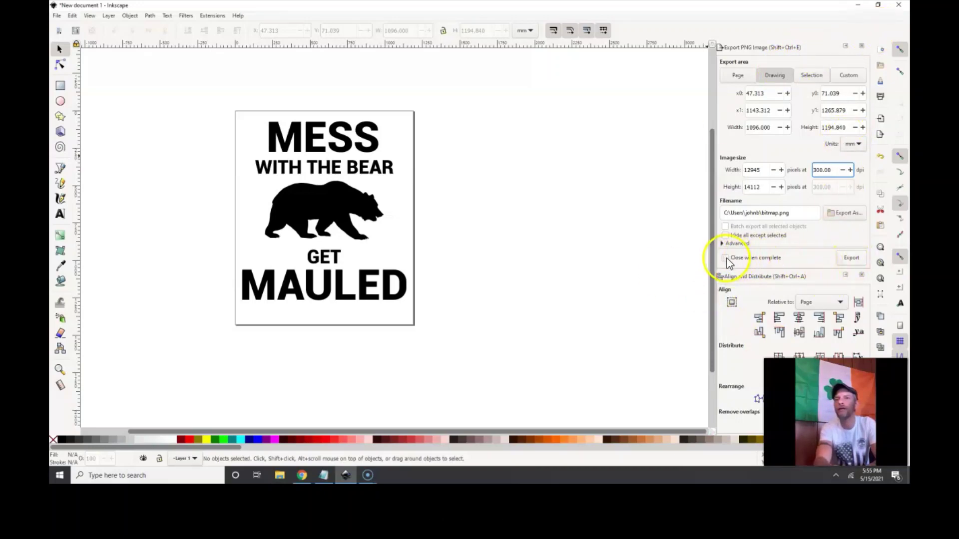
left_click(851, 259)
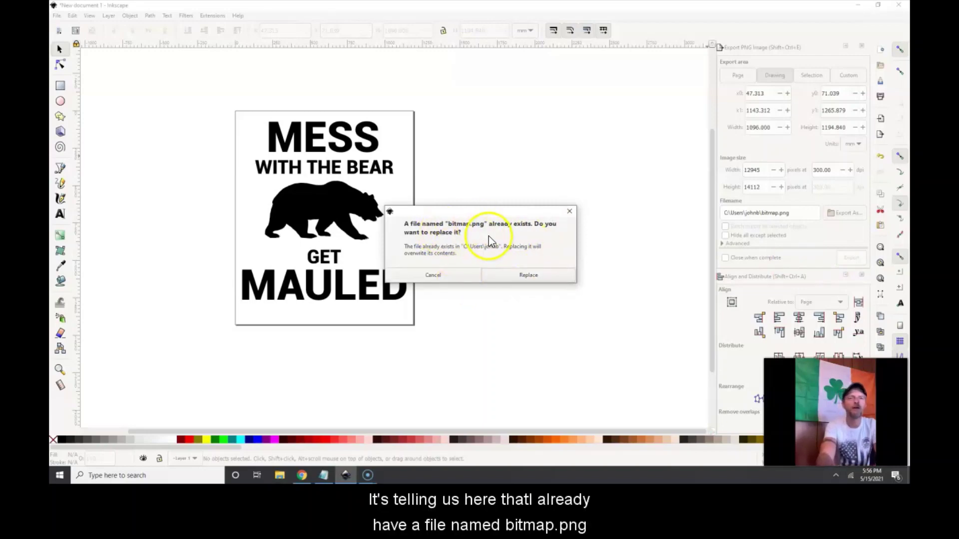
Decline overwriting bitmap.png, rename the export file to Bear, and export it at 300 dpi.
left_click(445, 276)
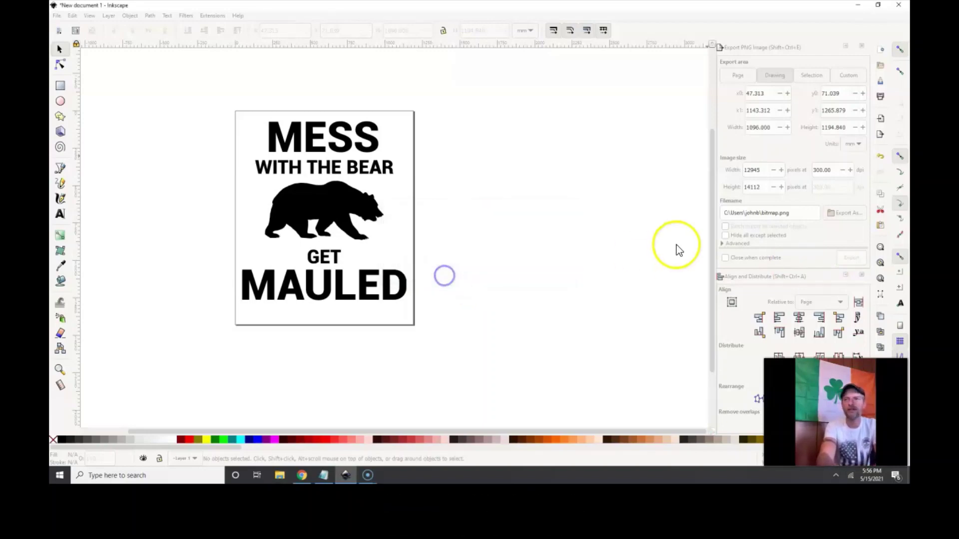
left_click(797, 212)
left_click(775, 228)
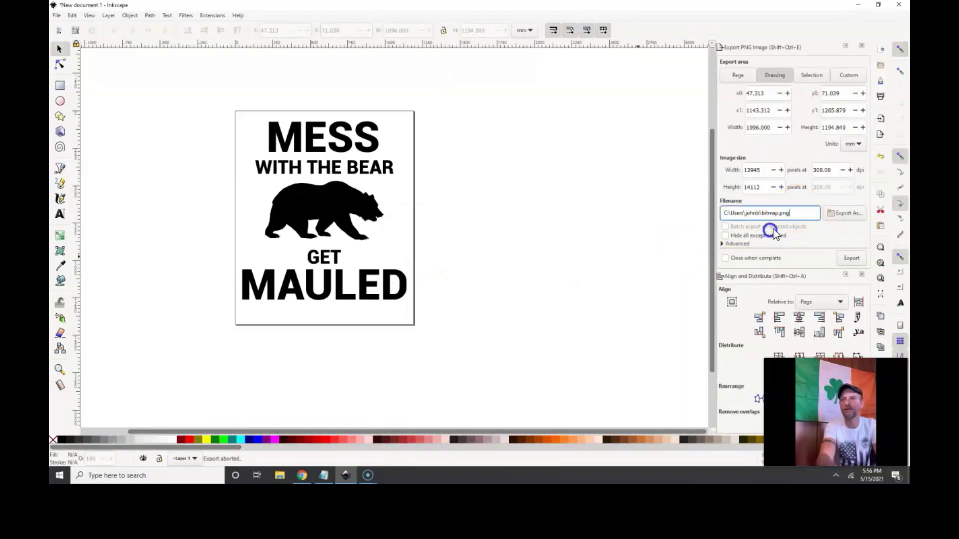
left_click(775, 213)
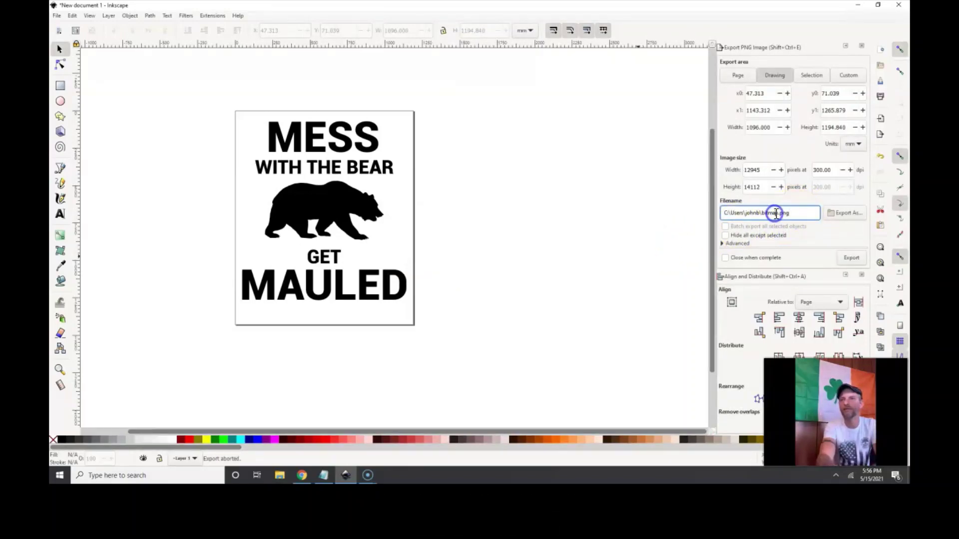
left_click_drag(778, 212, 762, 219)
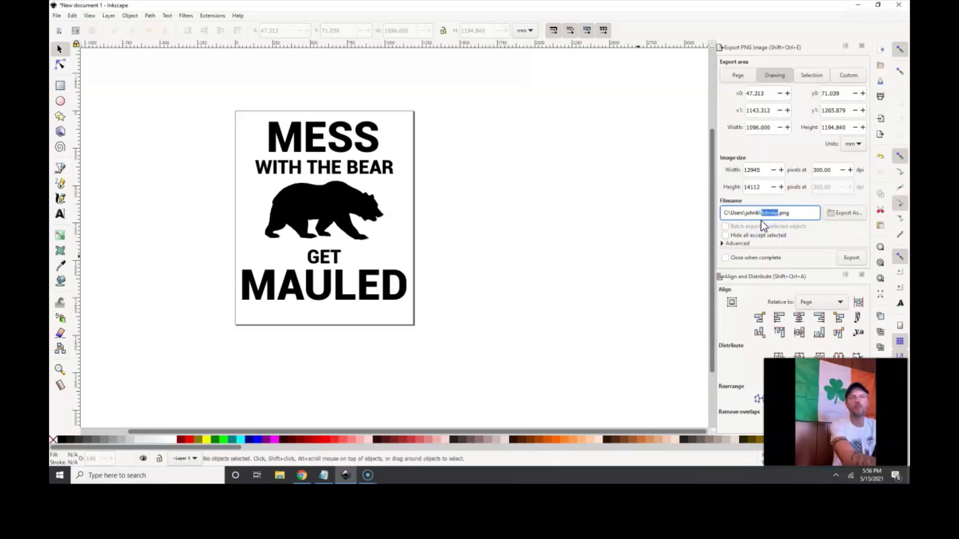
type("Bear")
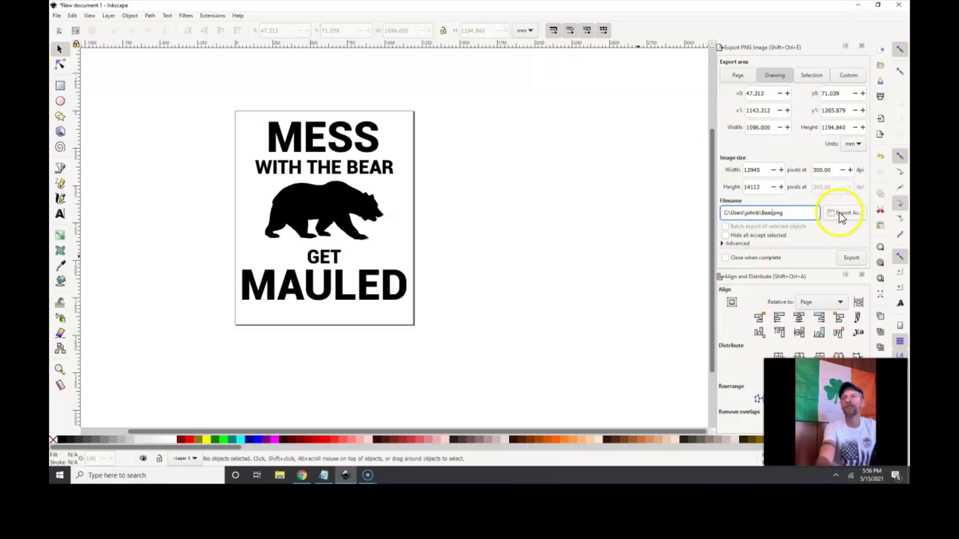
left_click(851, 258)
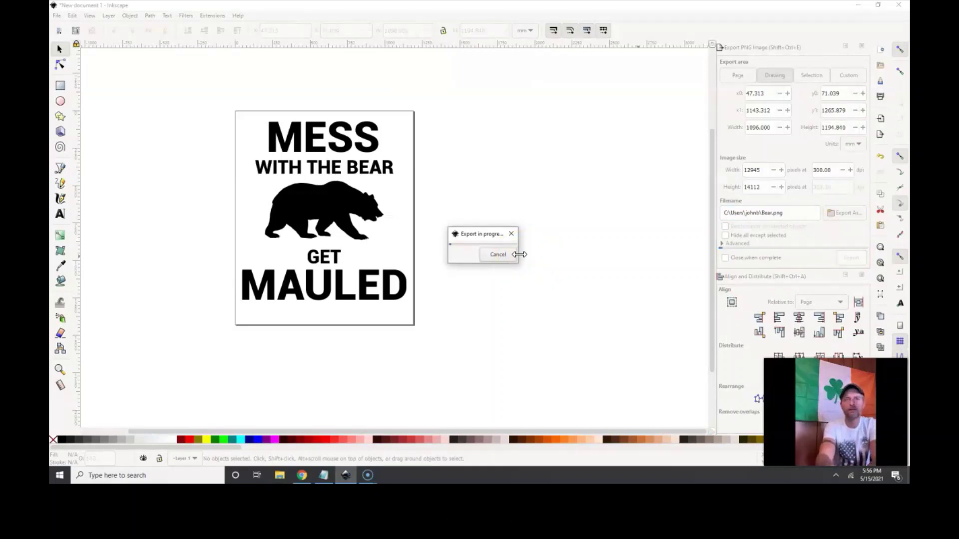
left_click(479, 202)
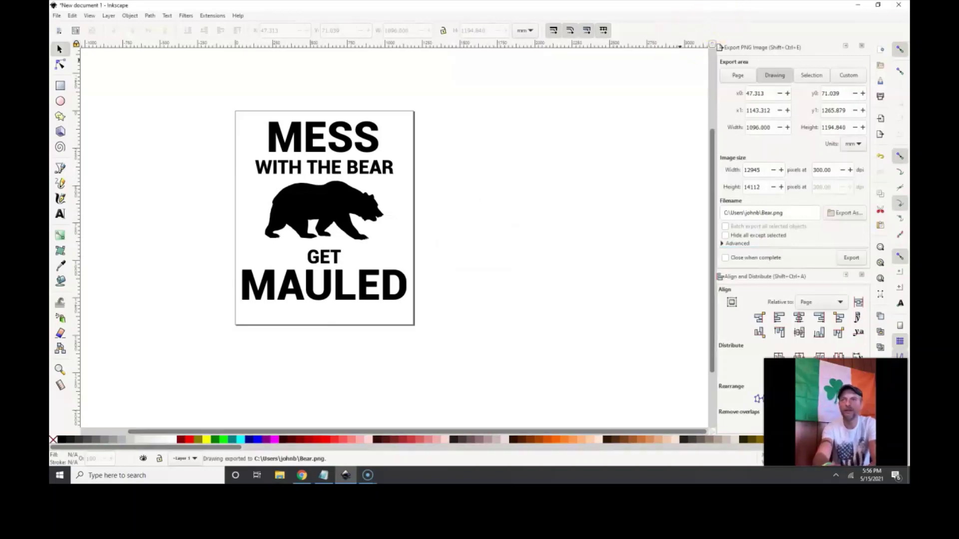
Save the Bear PNG export into the Desktop folder and minimize Inkscape to reveal it.
left_click(860, 5)
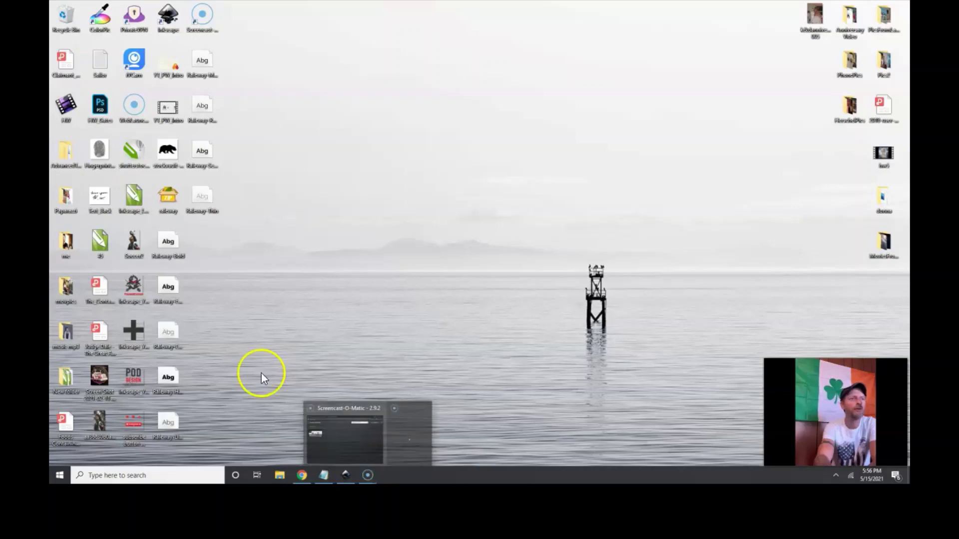
left_click(352, 478)
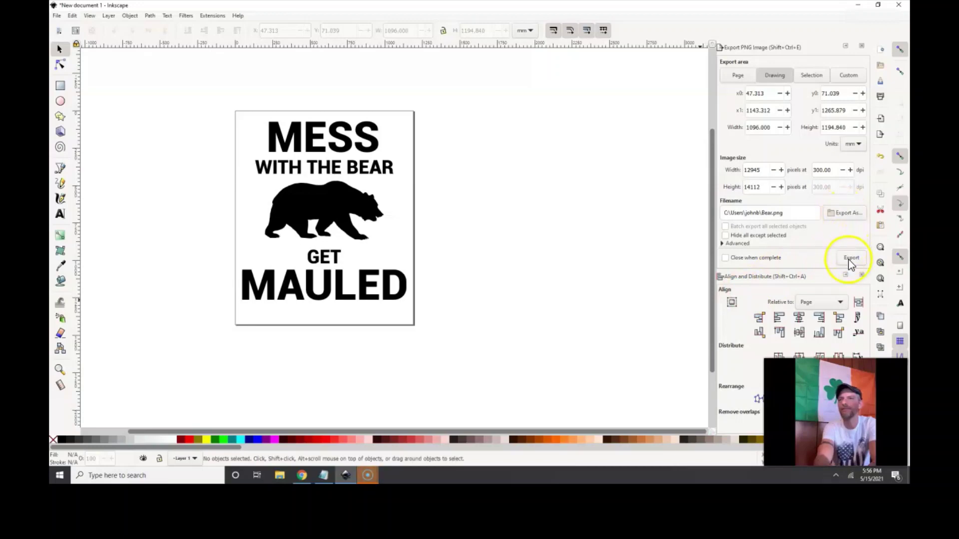
left_click(853, 216)
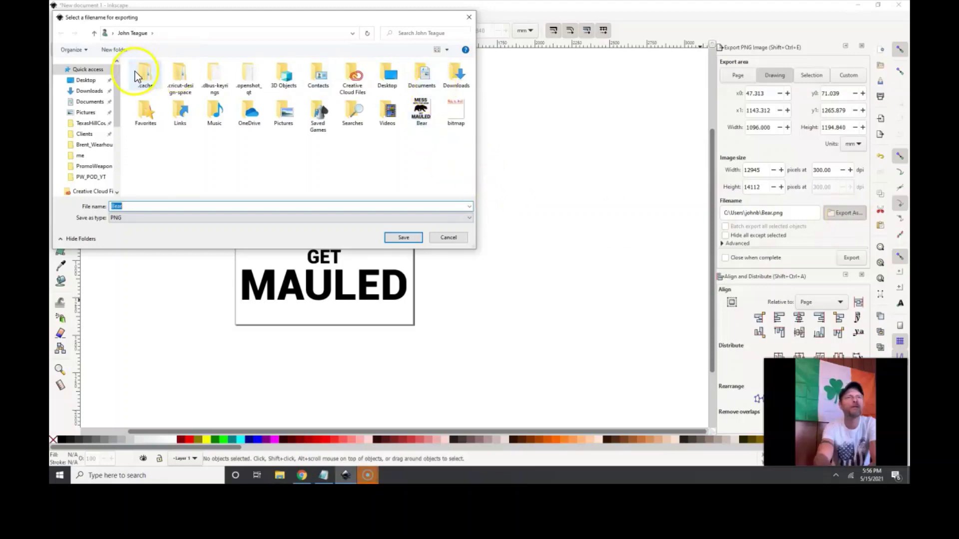
left_click(423, 113)
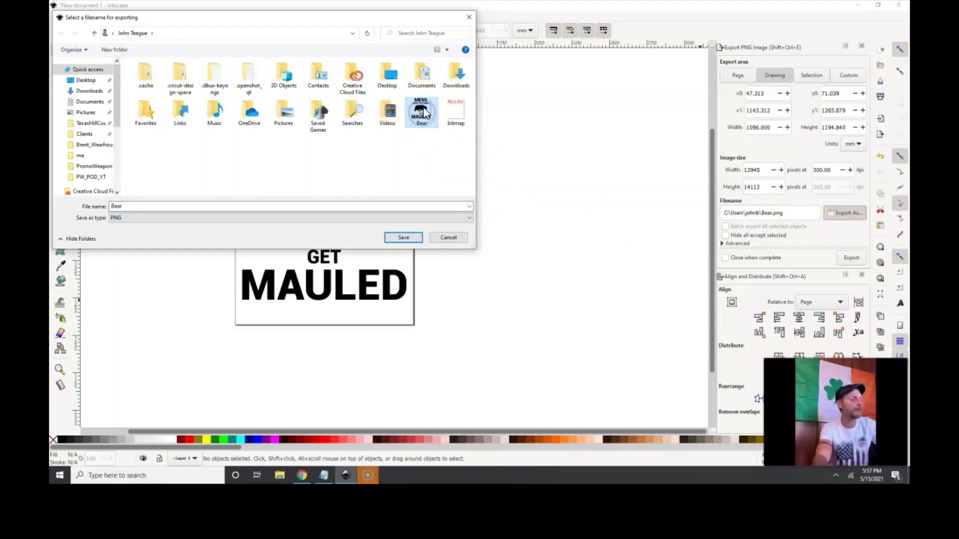
left_click(82, 91)
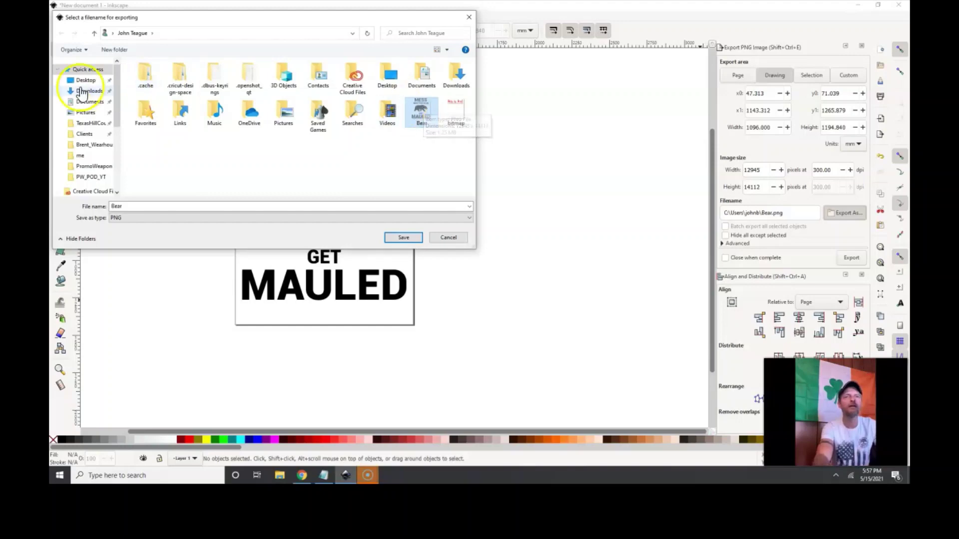
left_click(390, 237)
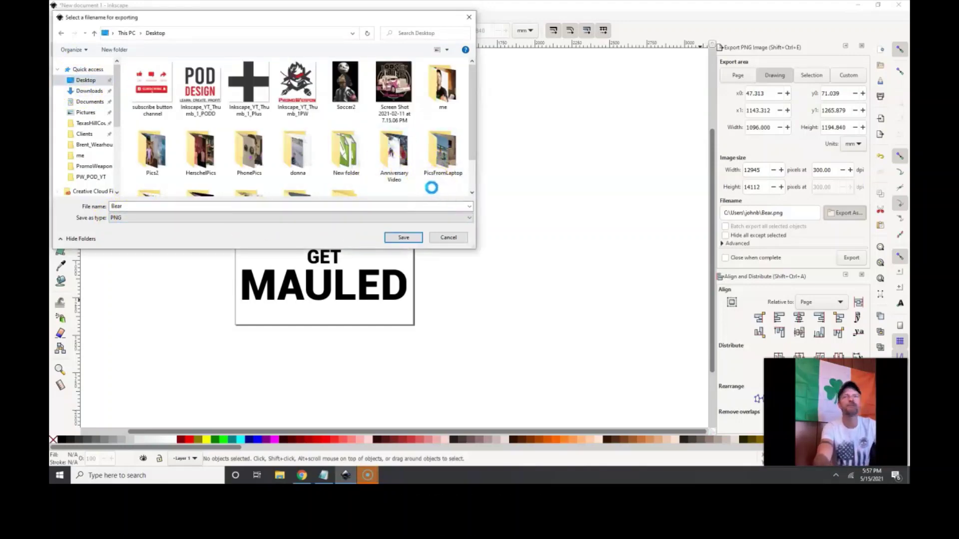
left_click(441, 239)
left_click(856, 4)
left_click(350, 161)
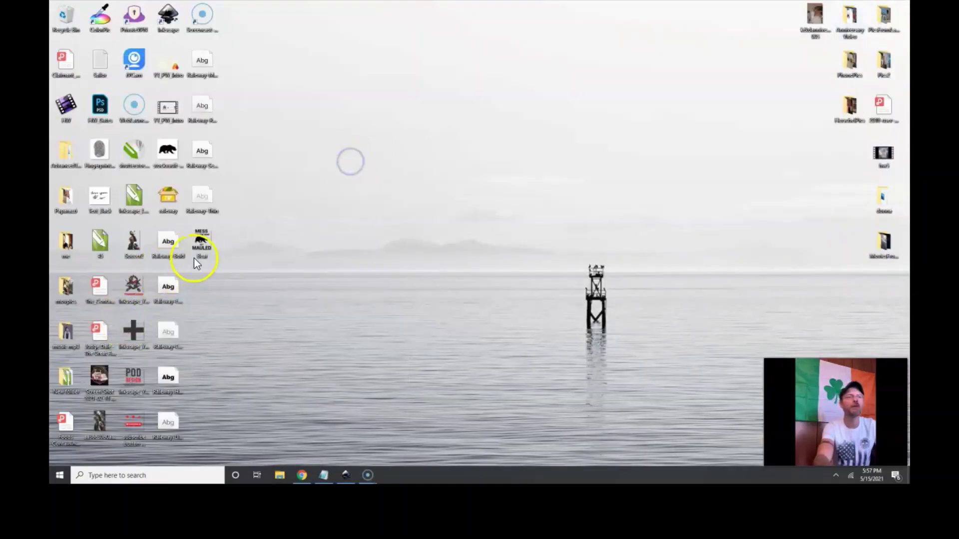
left_click(257, 233)
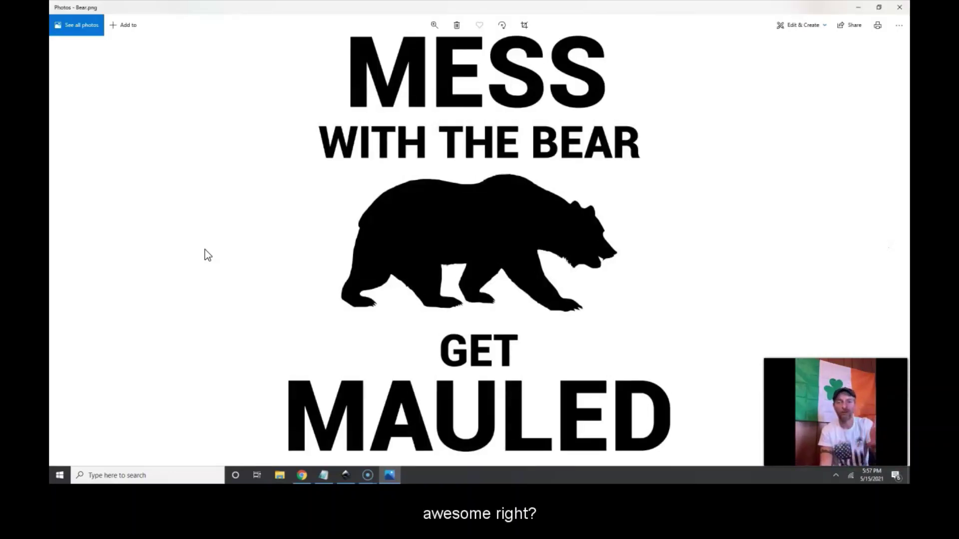
left_click(899, 9)
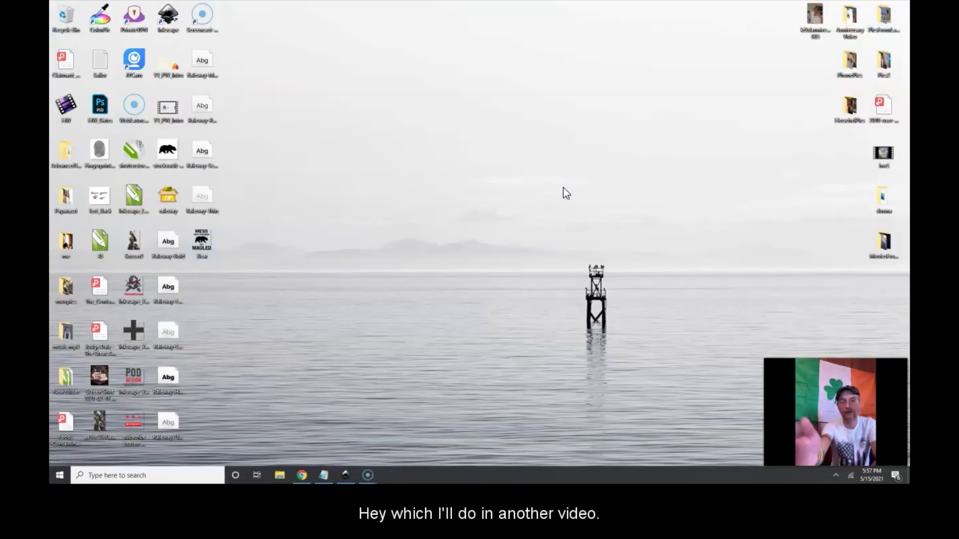